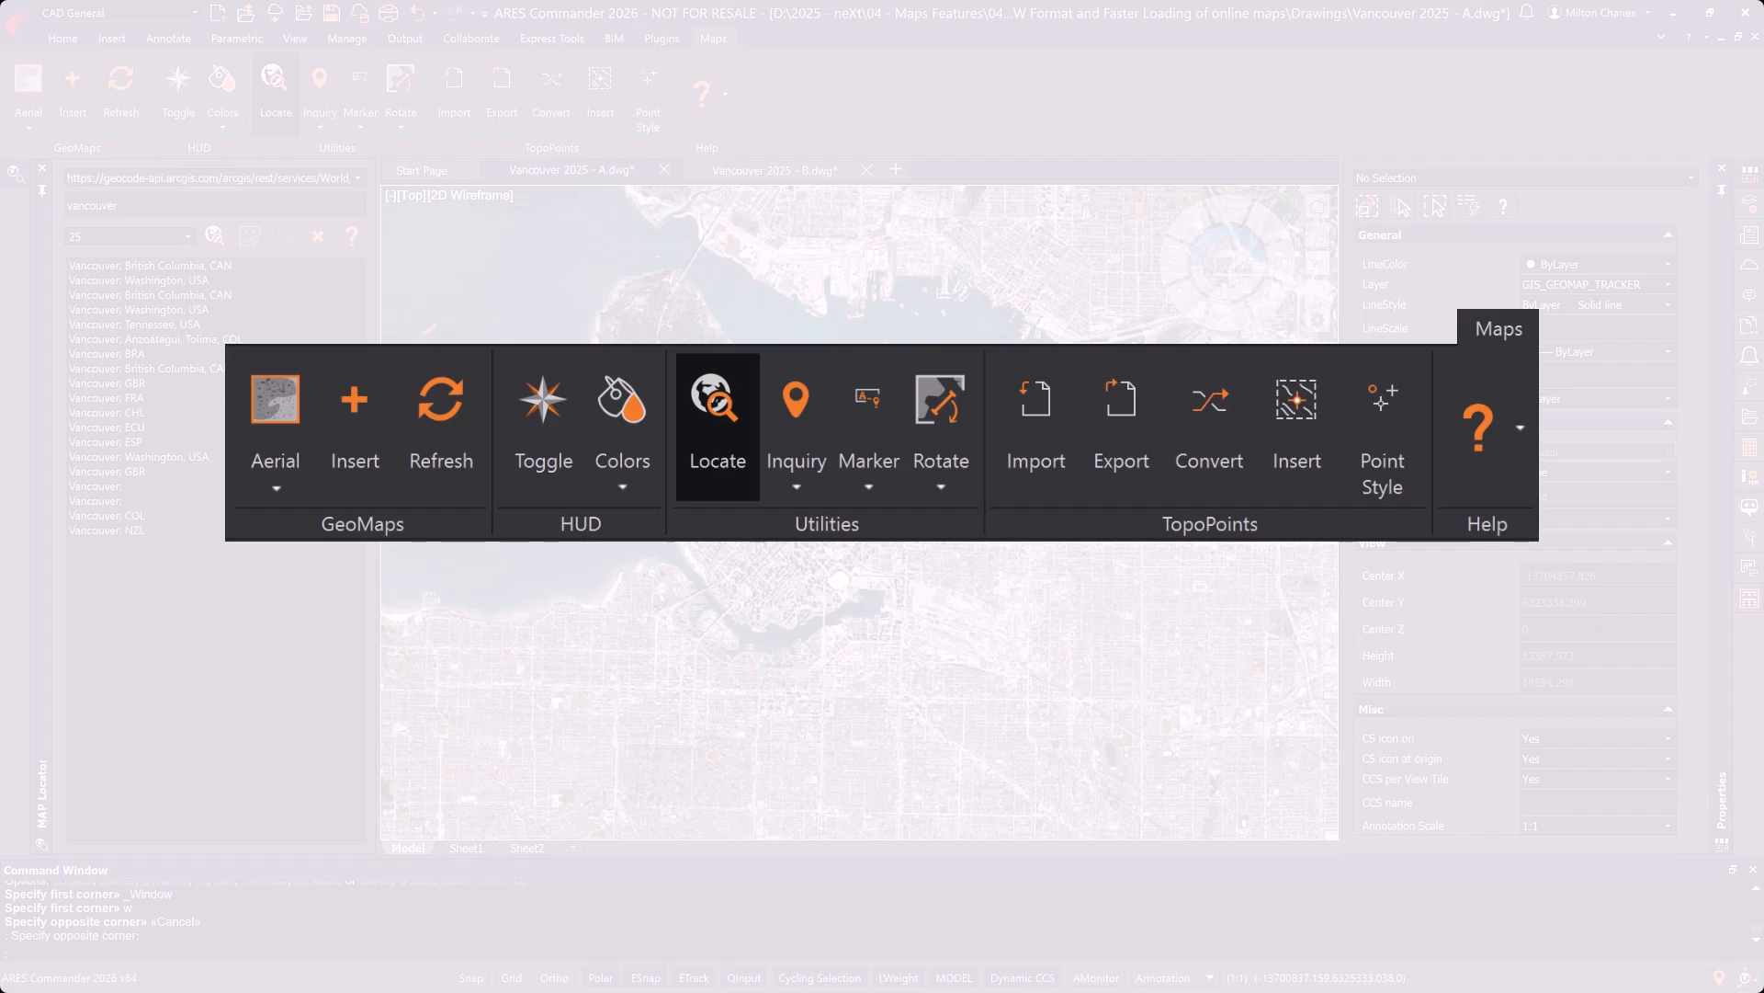
# - Zoom in on Vancouver's downtown waterfront in the aerial map and save the drawing
pyautogui.click(288, 488)
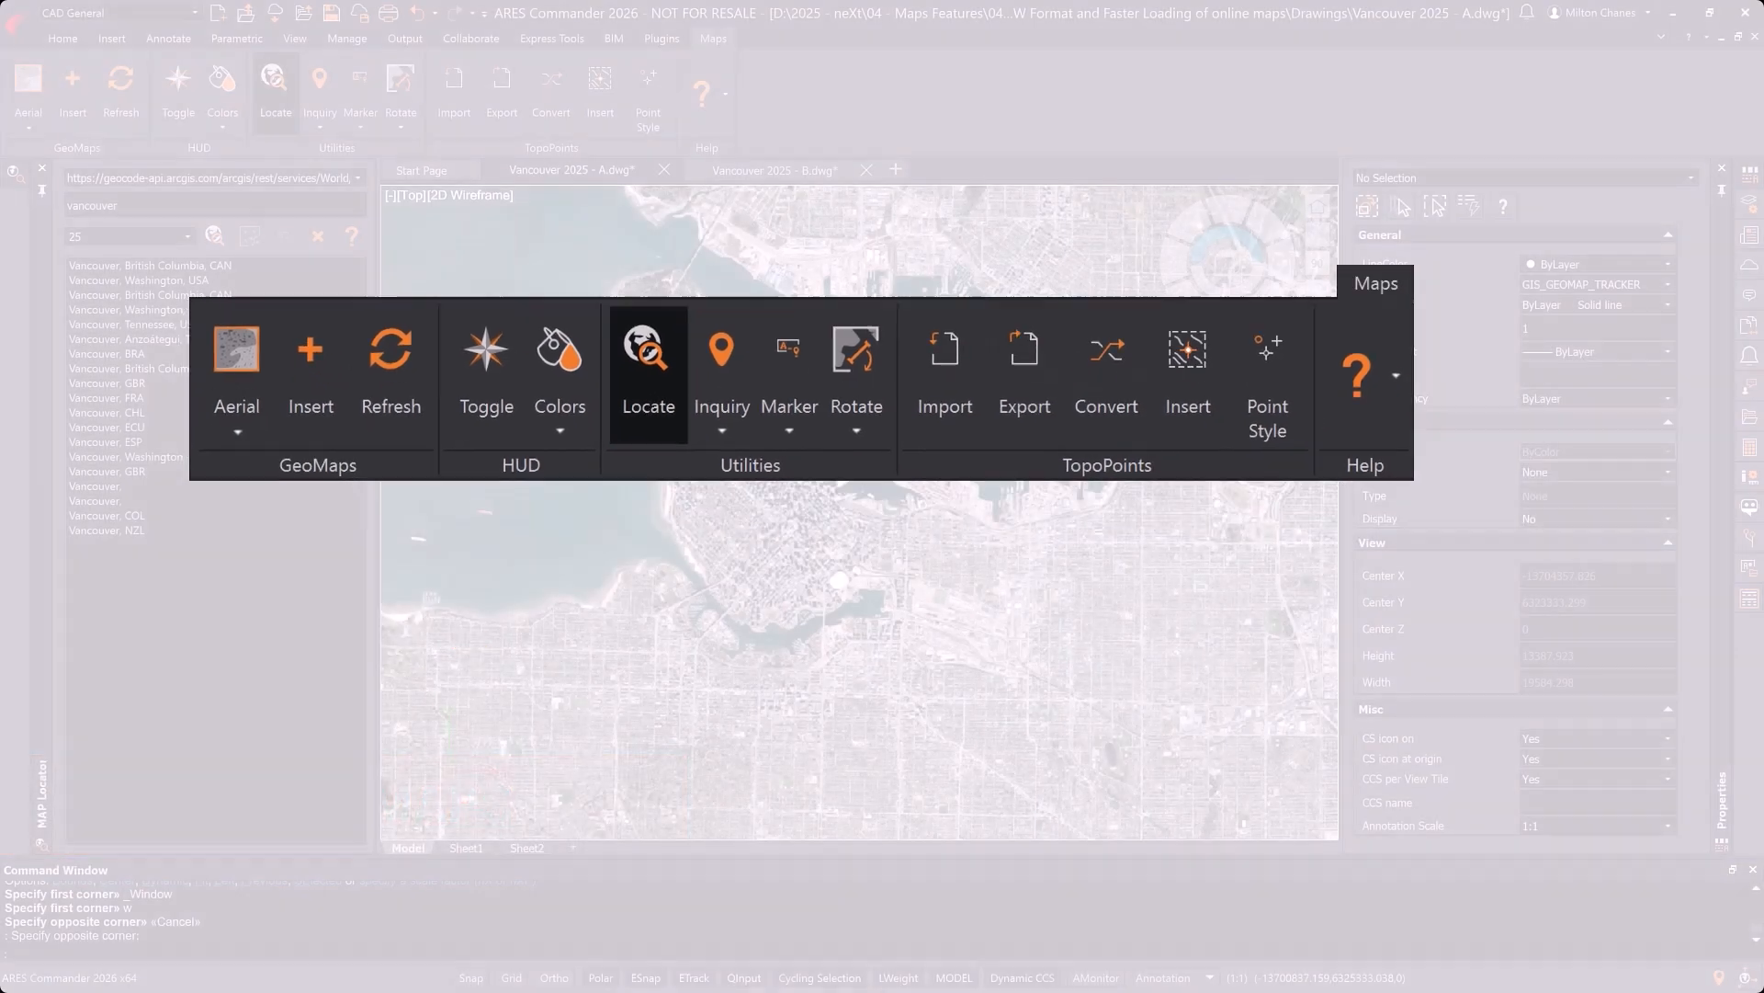
pyautogui.write('Z')
pyautogui.press('Return')
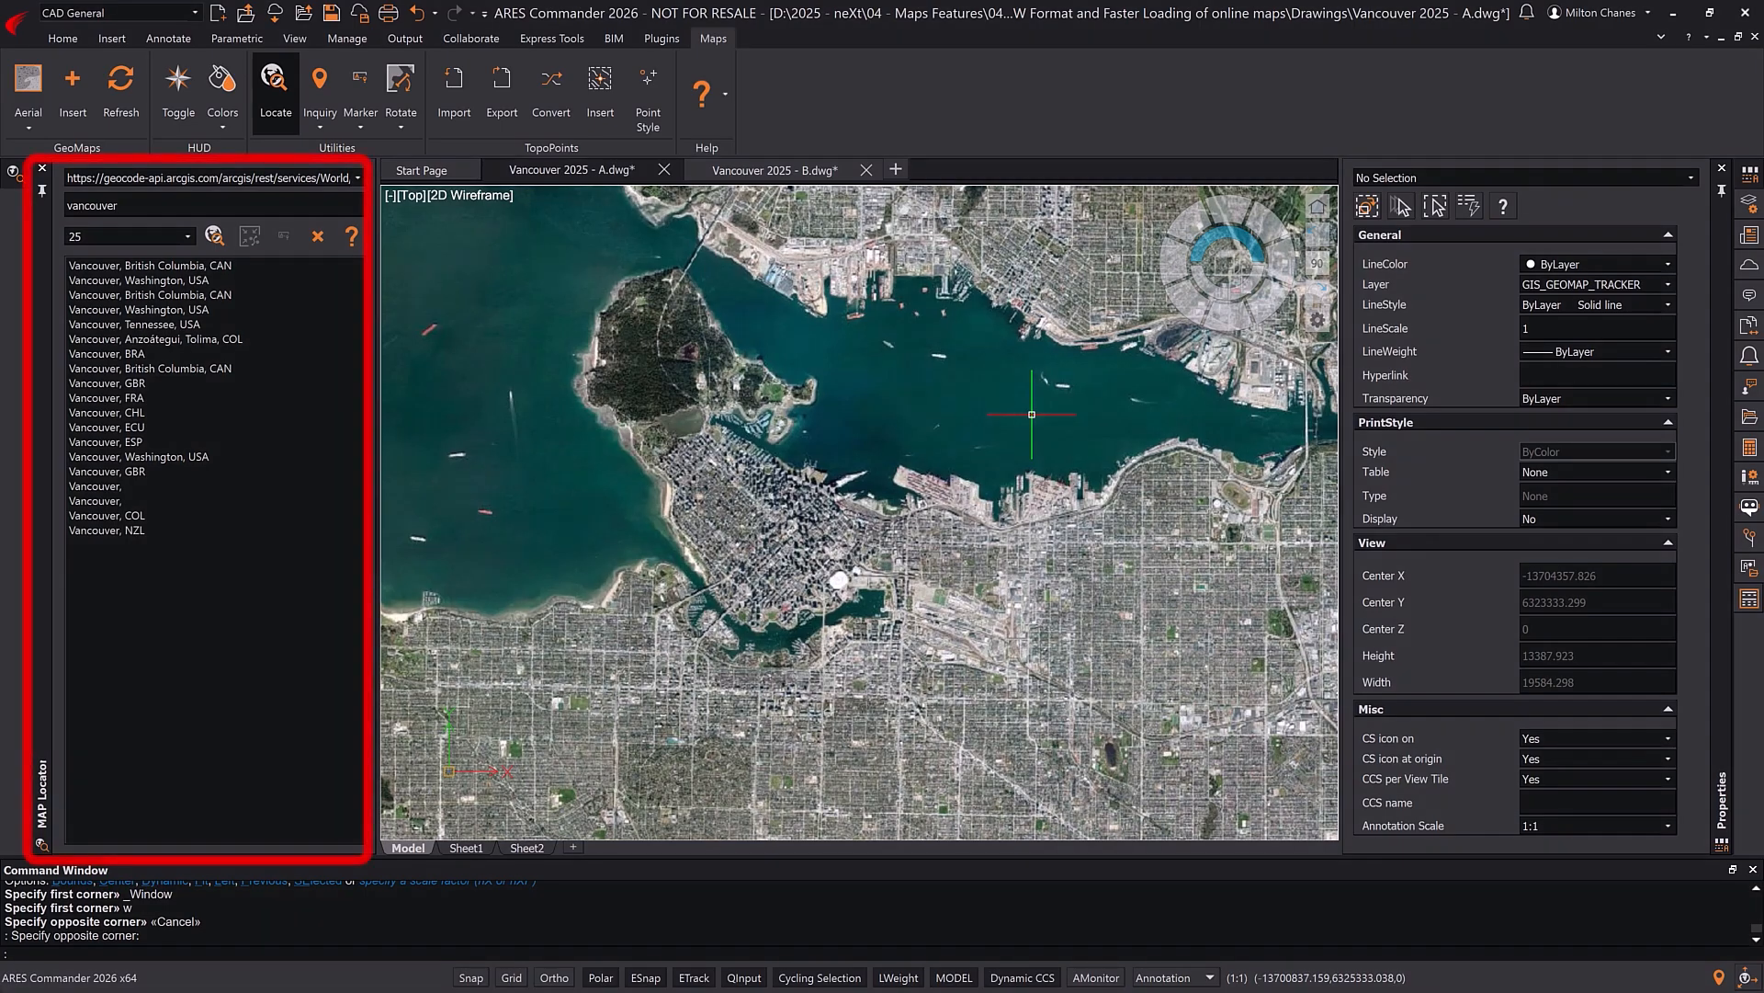
pyautogui.click(648, 487)
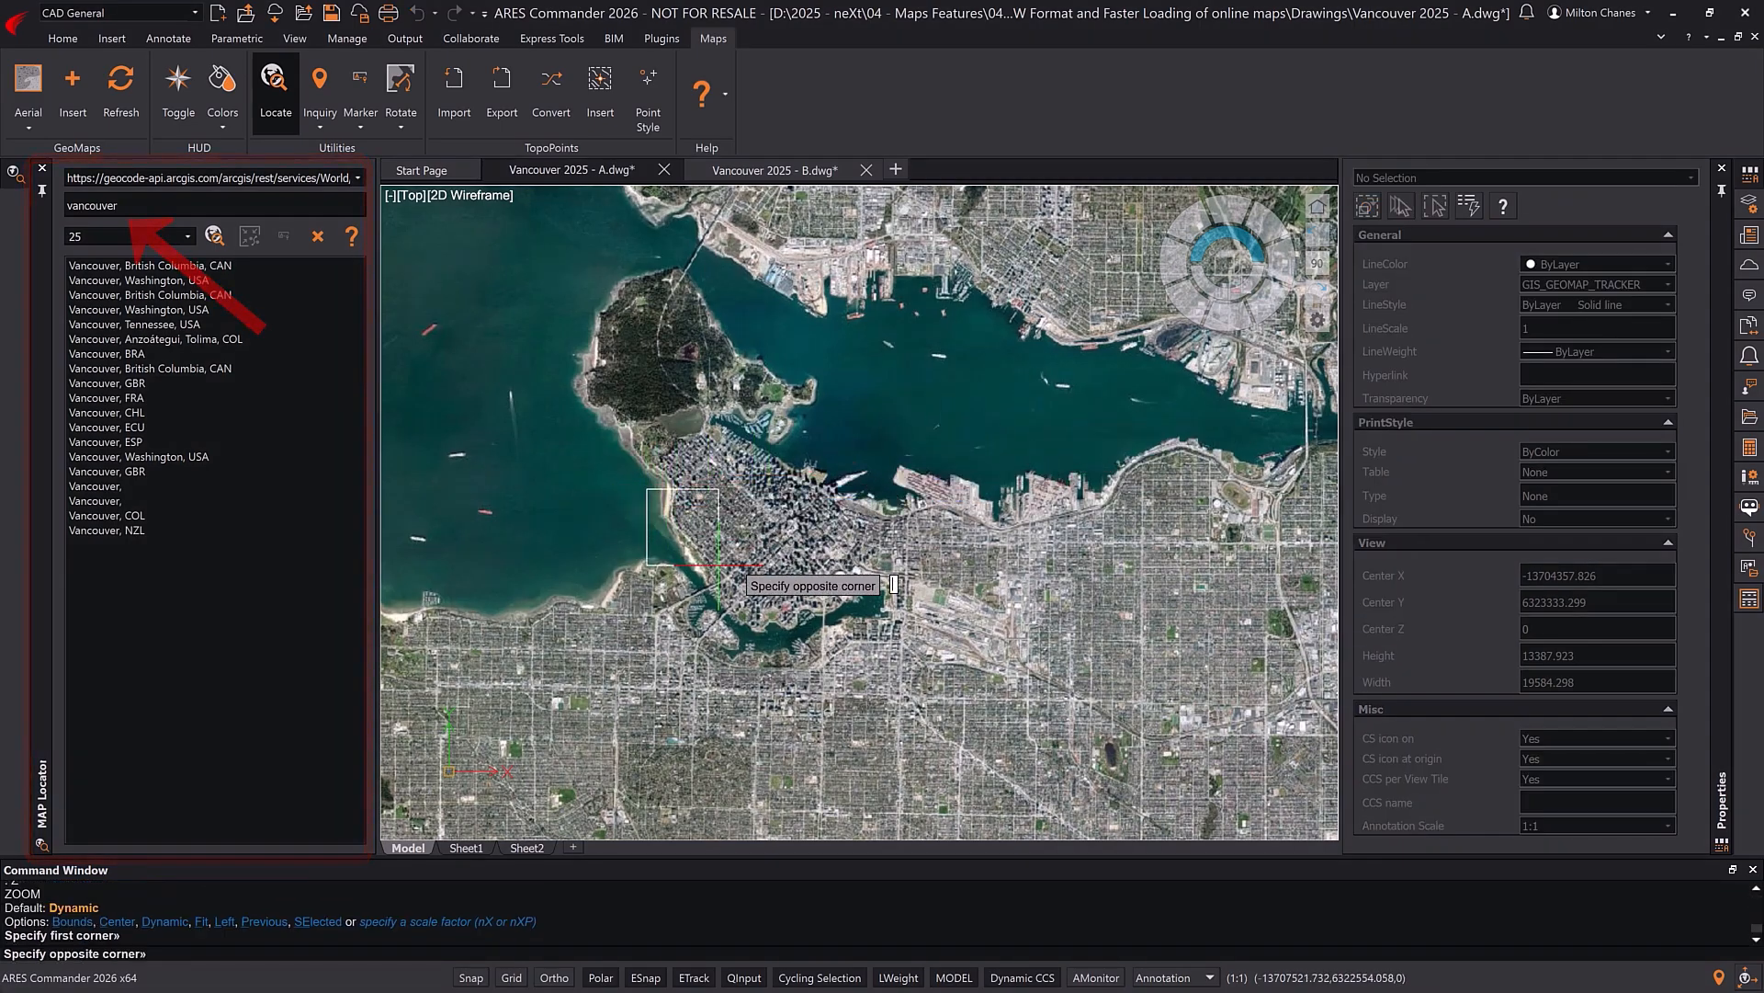
pyautogui.click(939, 680)
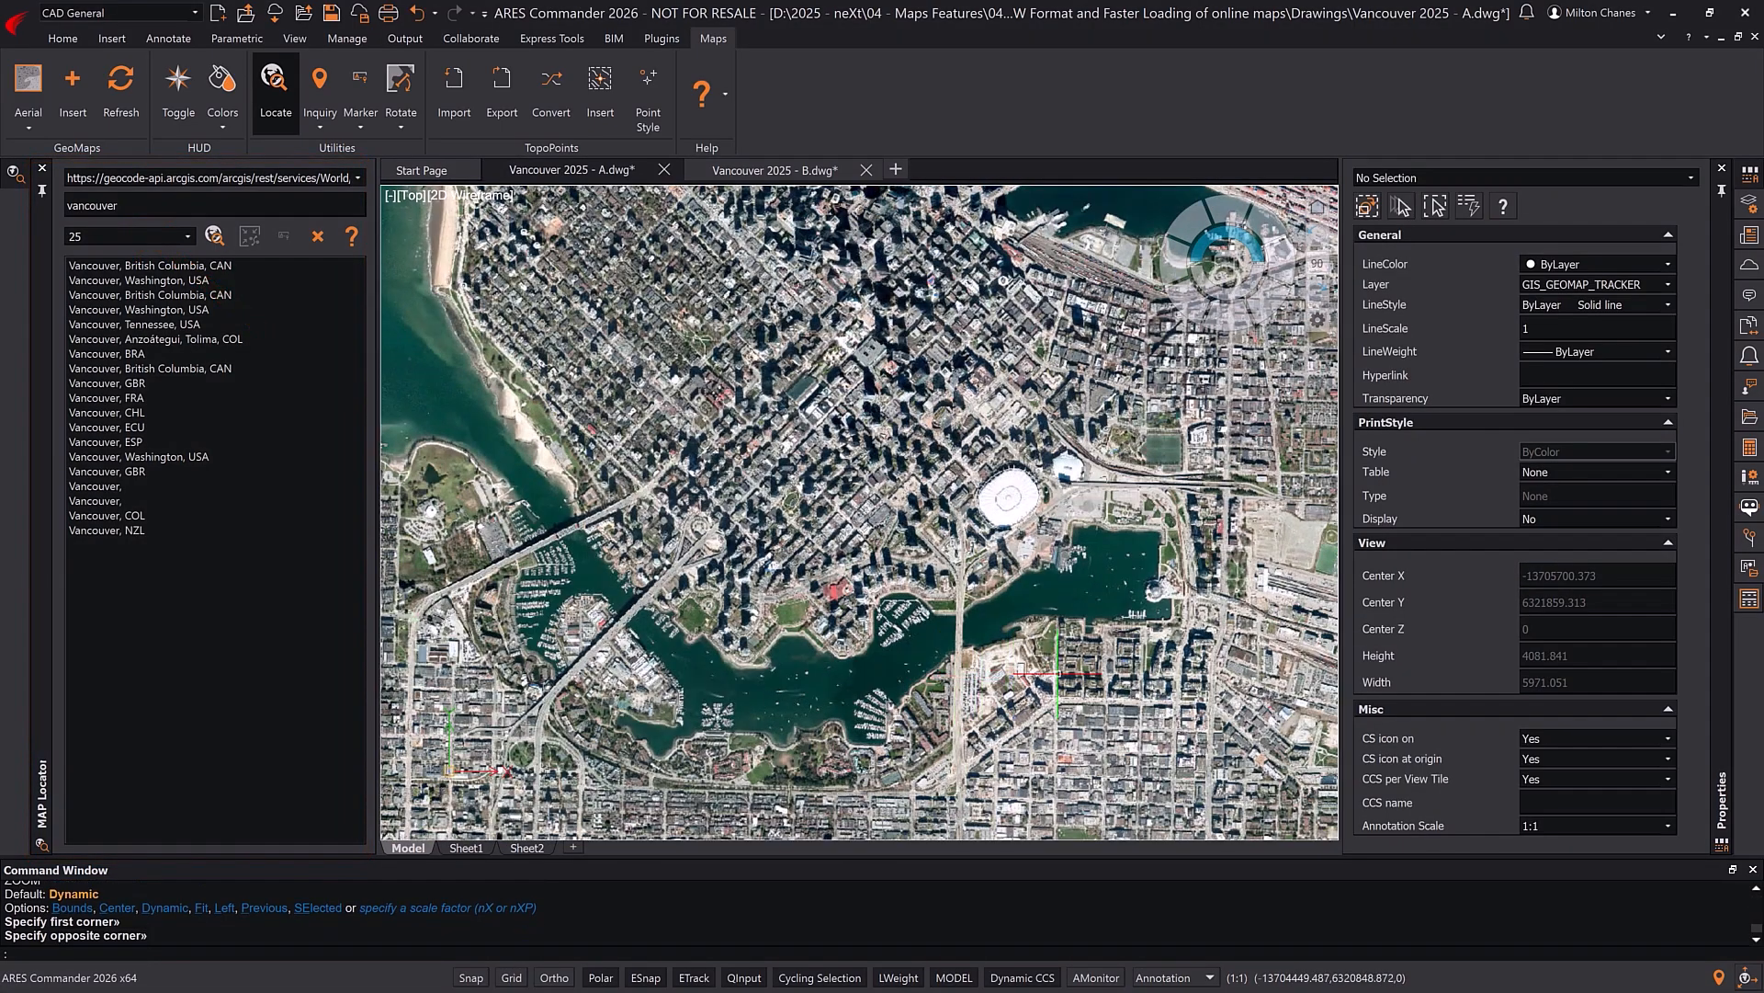
pyautogui.moveTo(1065, 667); pyautogui.dragTo(892, 606, button='middle')
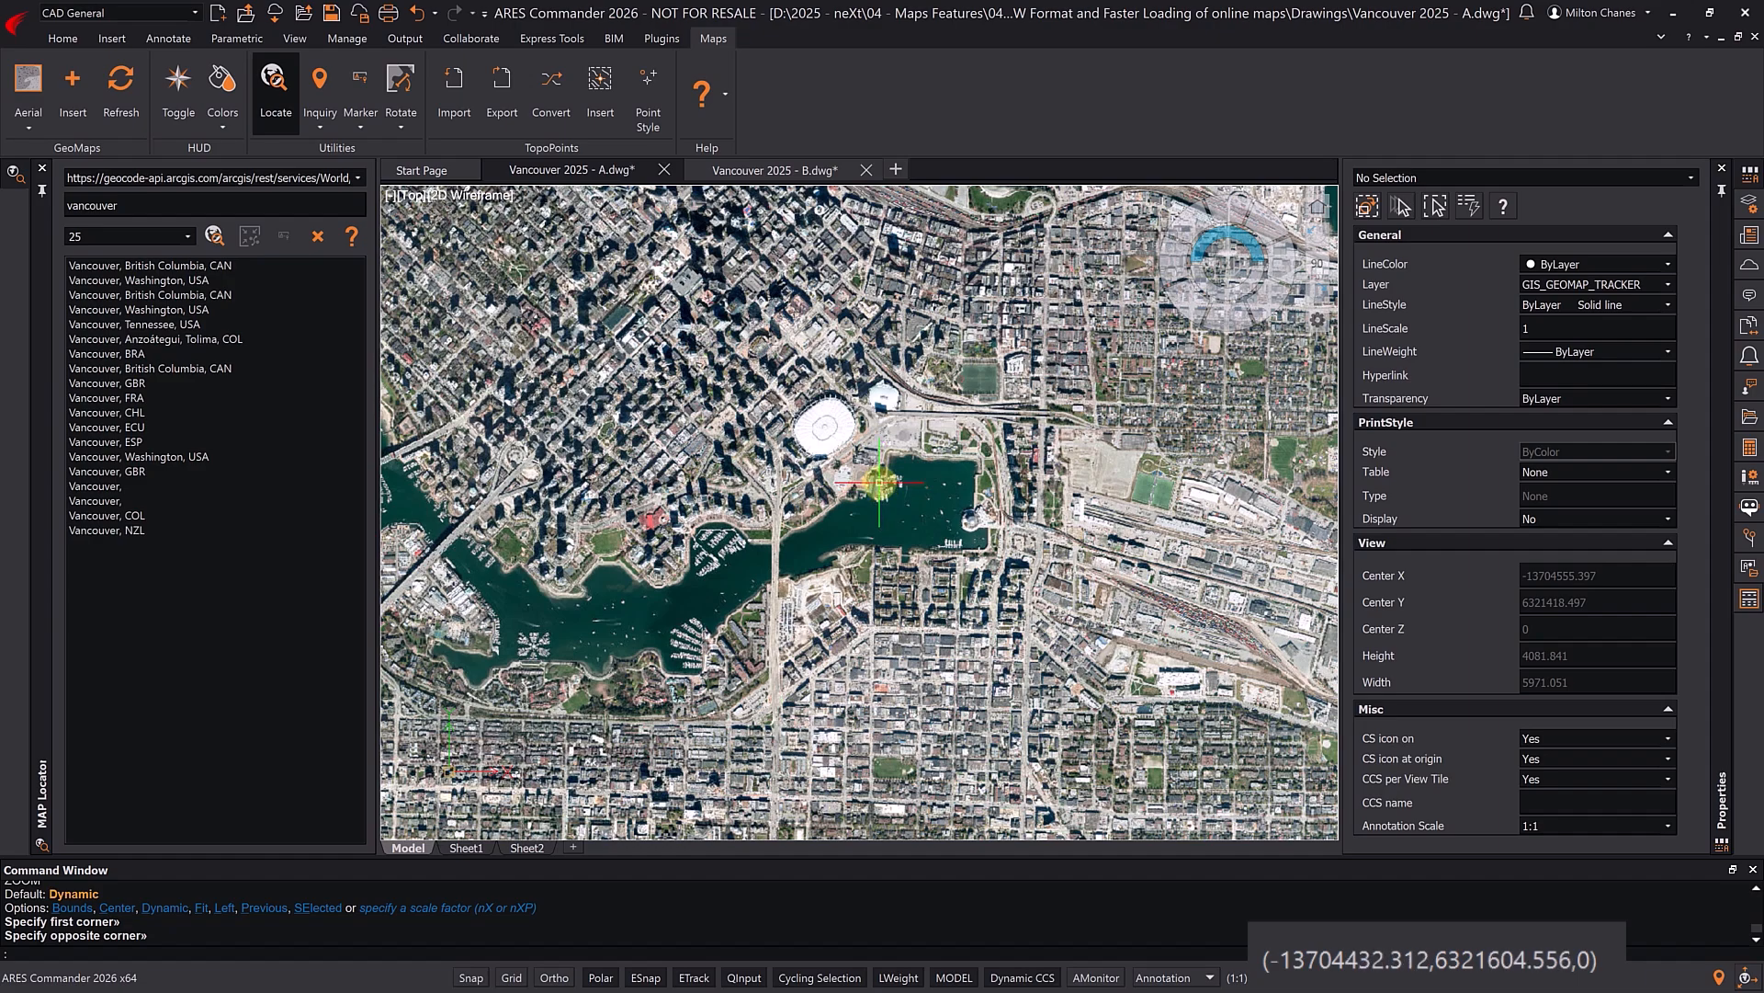
pyautogui.hotkey('ctrl', 's')
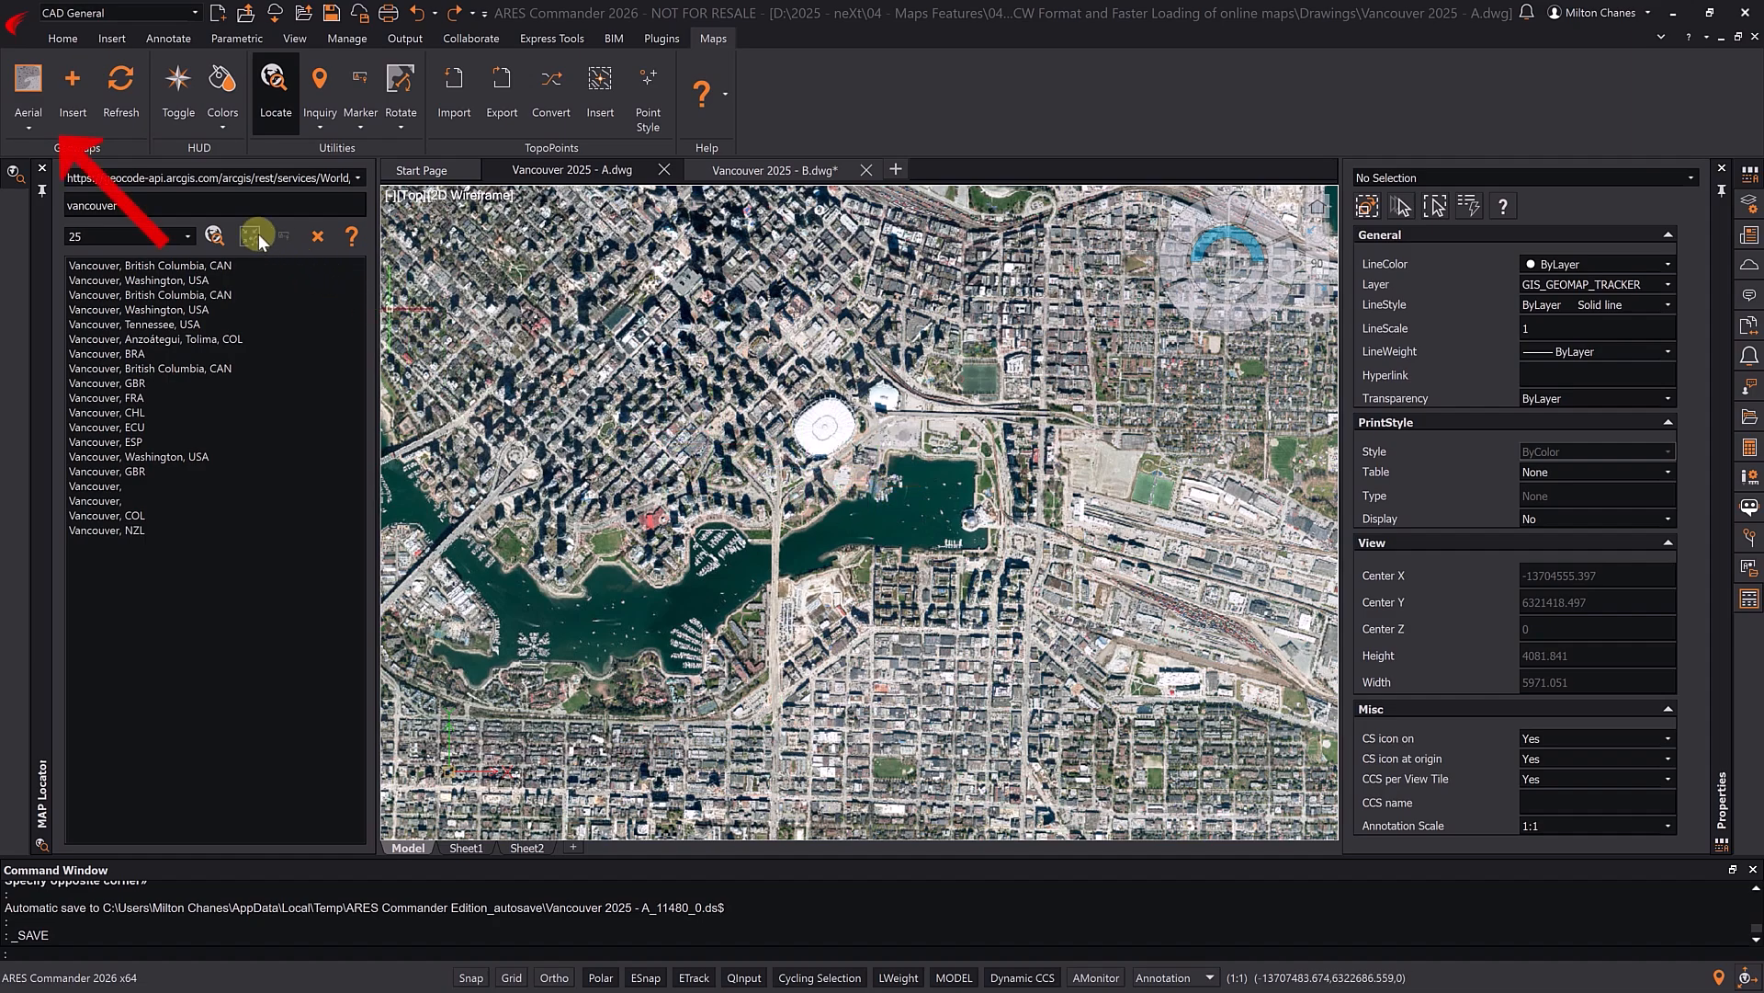
# - Switch the online map to the Road style and zoom to the eastern end of False Creek
pyautogui.click(27, 122)
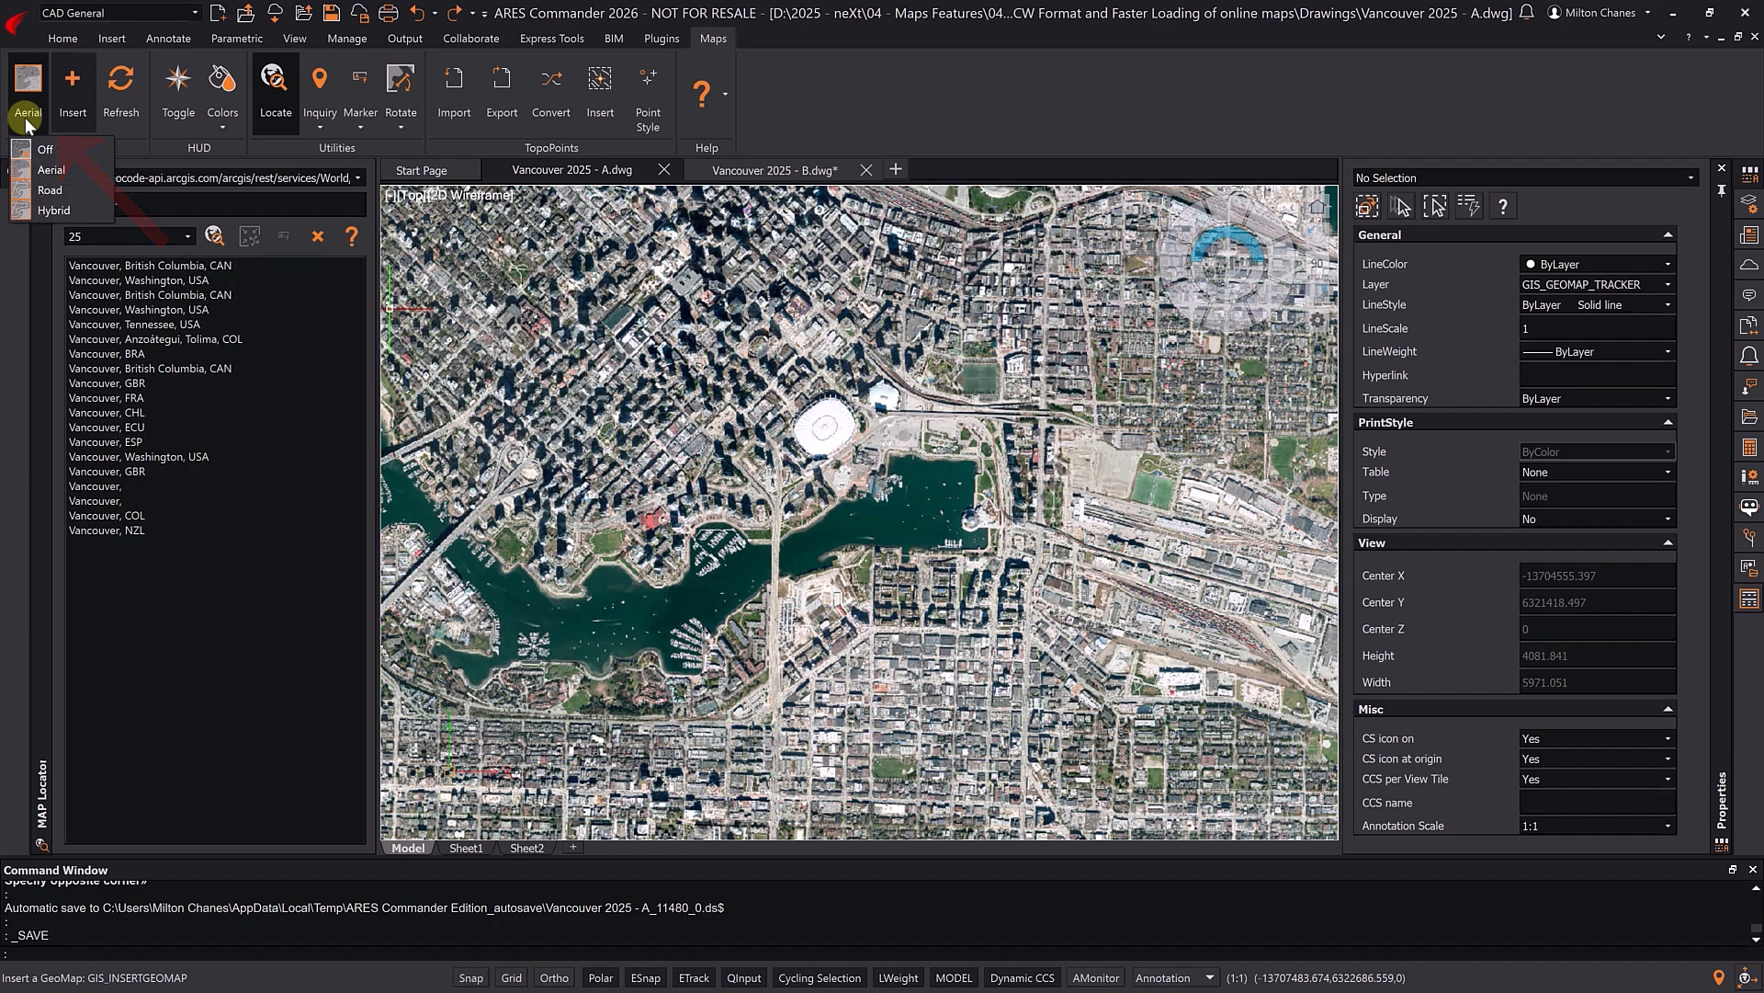
pyautogui.click(57, 187)
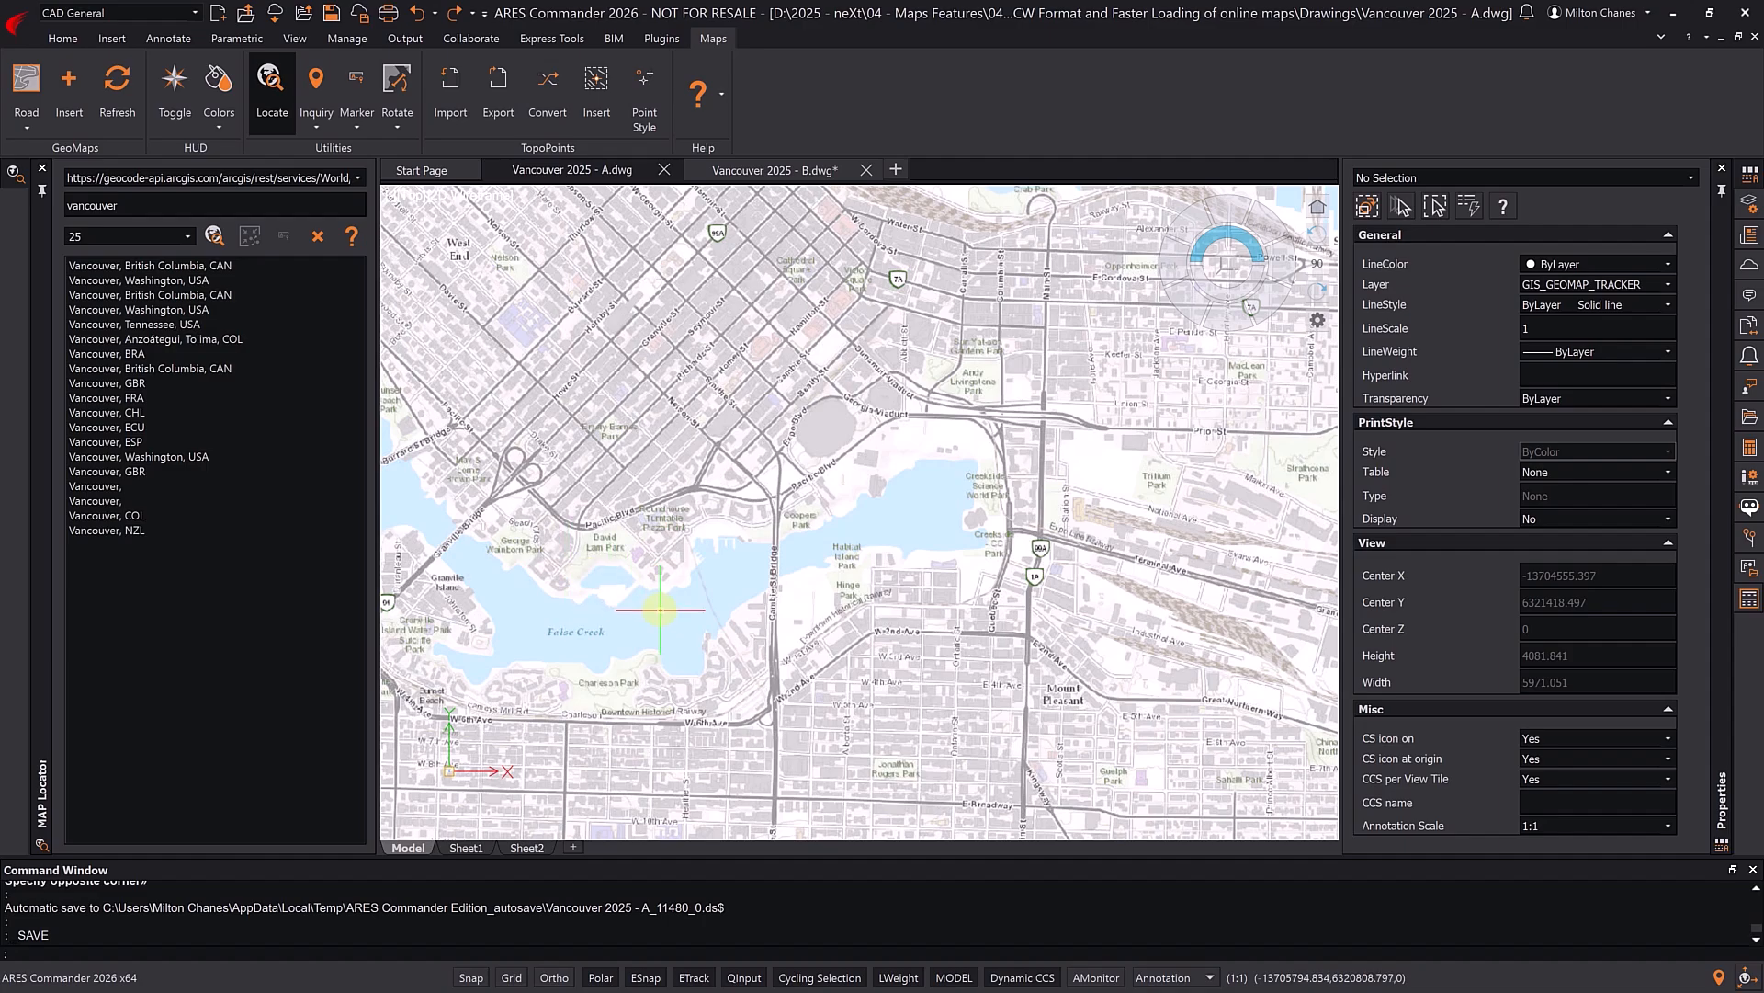
pyautogui.press('Return')
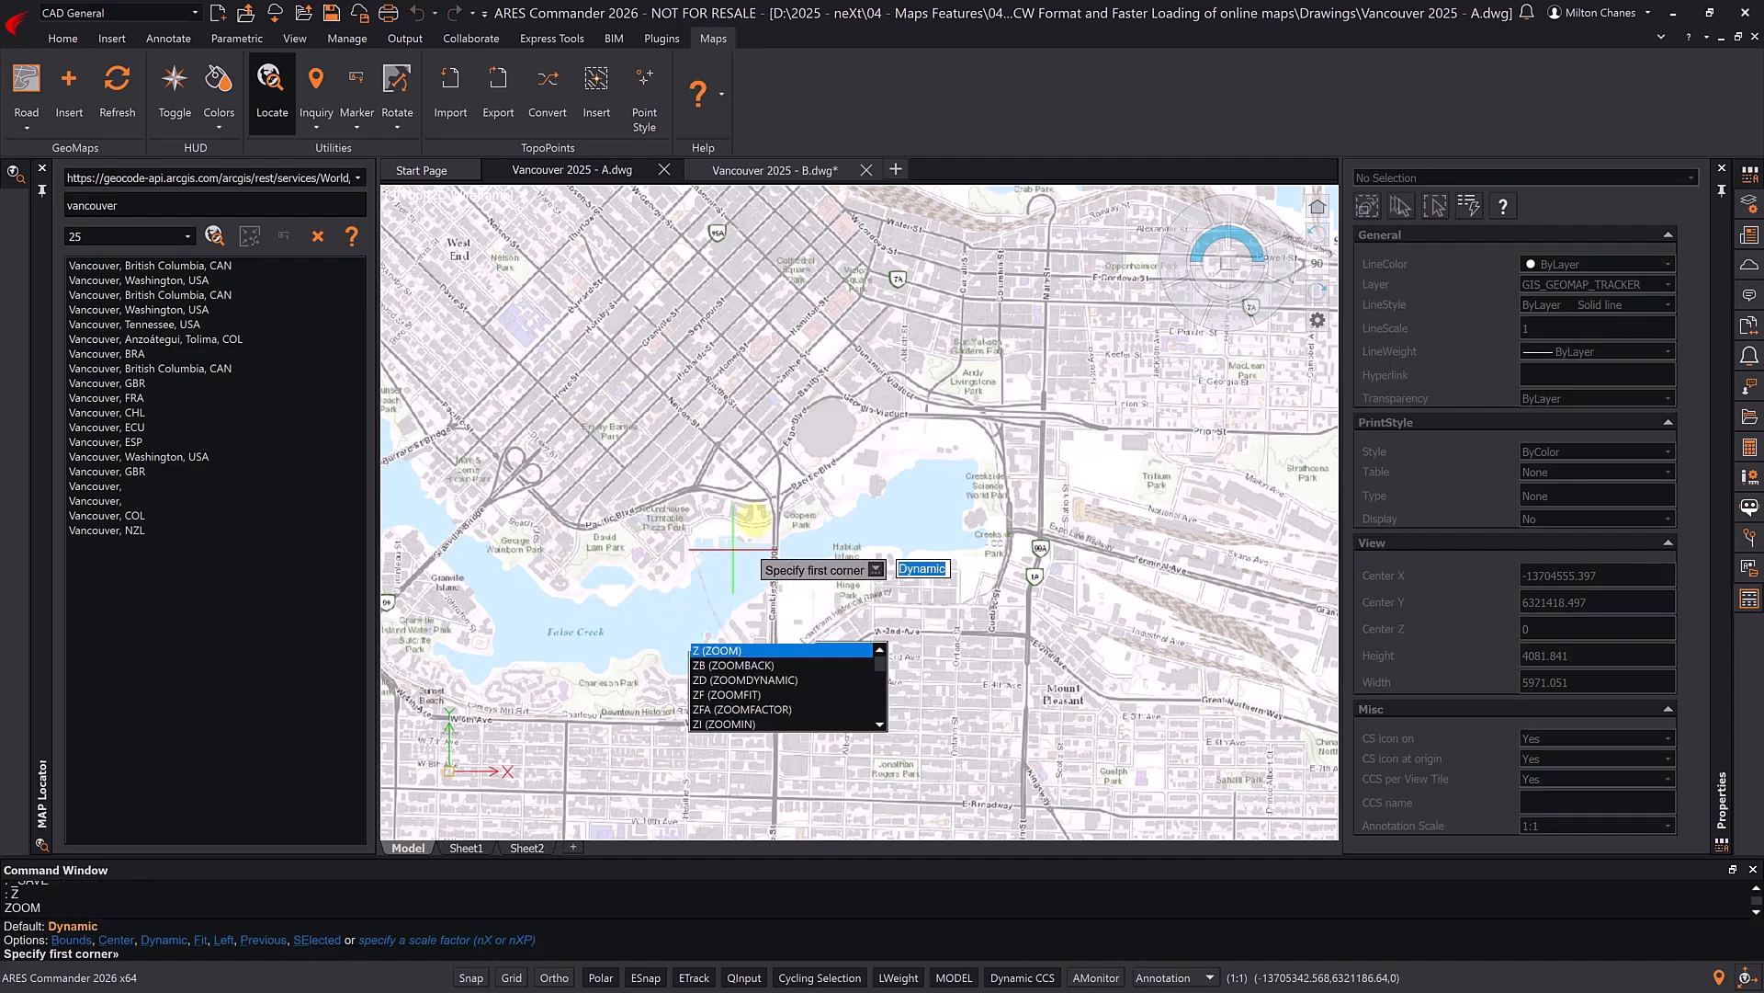
pyautogui.click(735, 393)
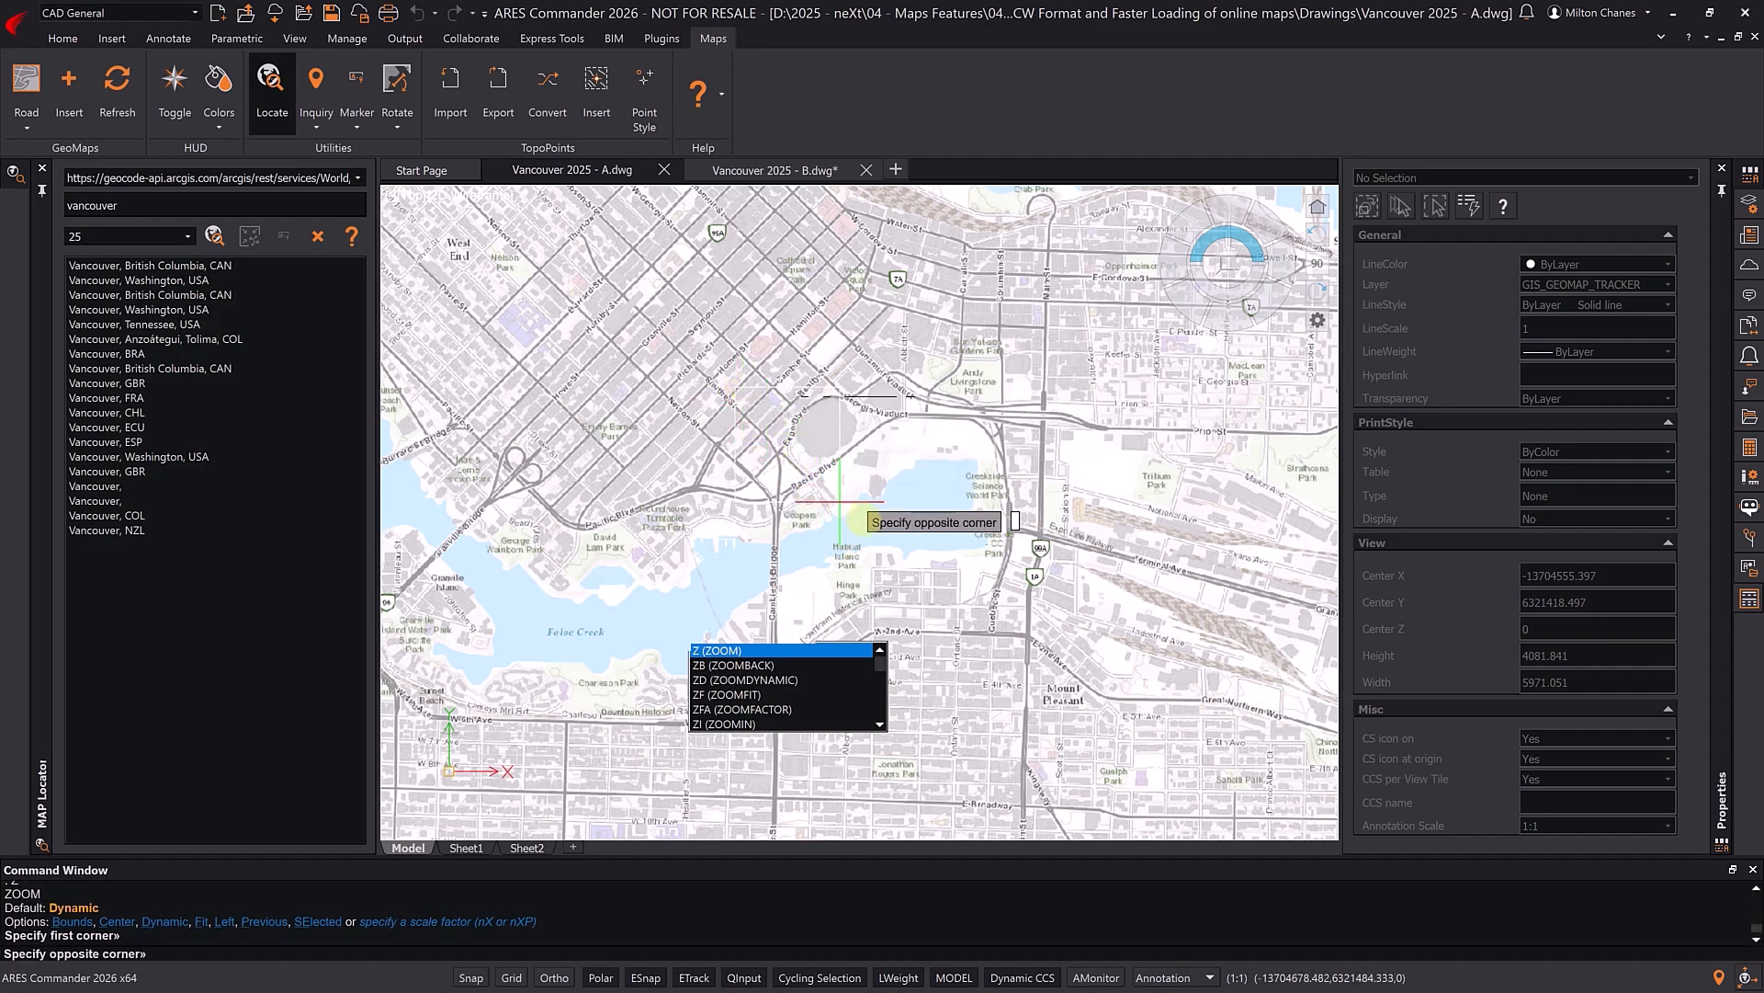
pyautogui.click(1048, 588)
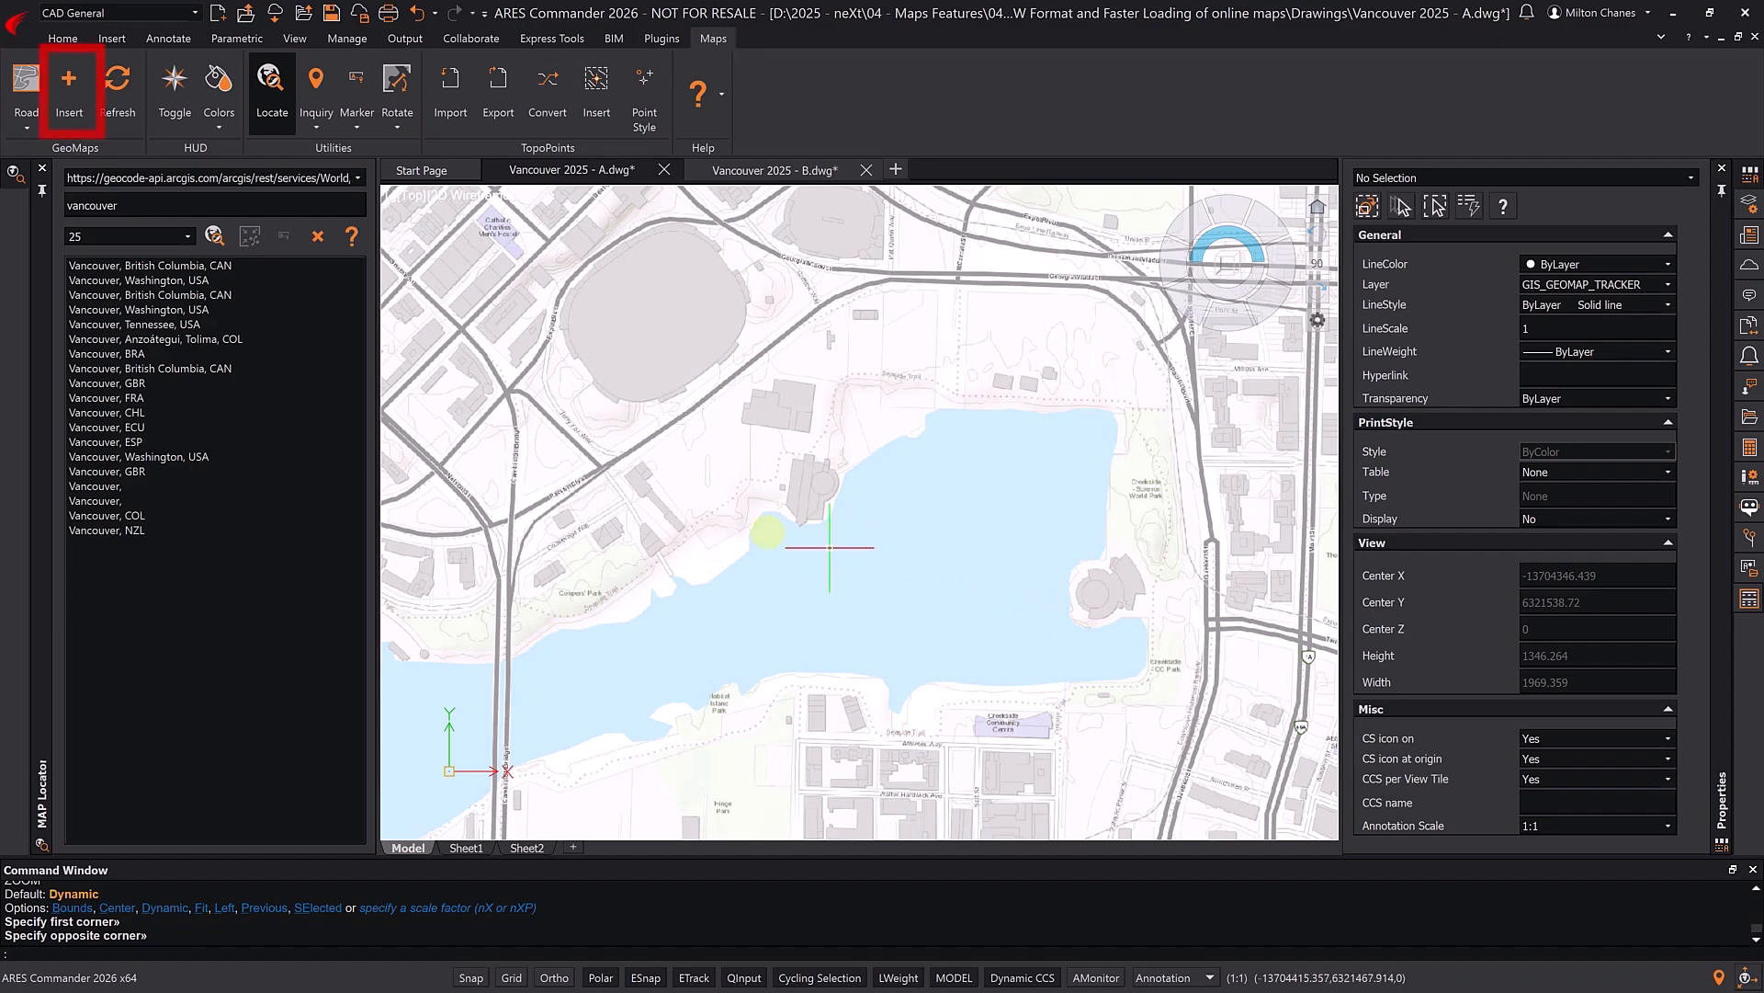
# - Insert a map image around the inlet at Fine resolution with the Top option, about 1592 by 1089 units
pyautogui.click(72, 109)
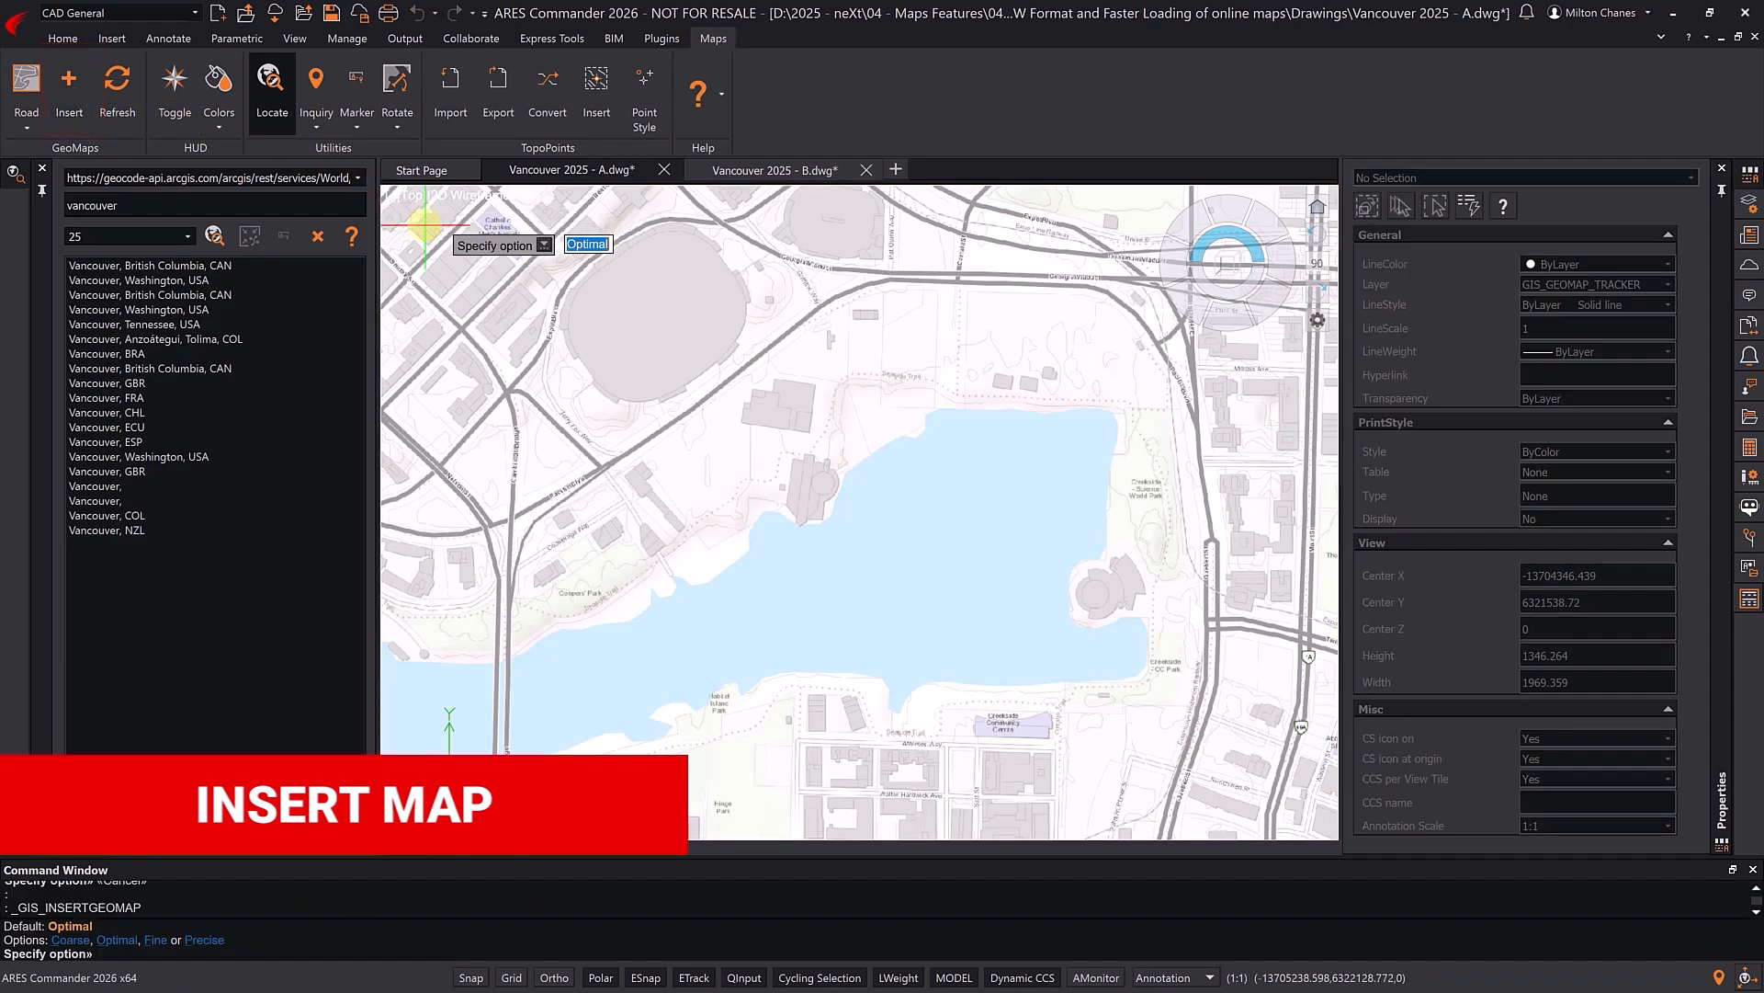
pyautogui.press('Down')
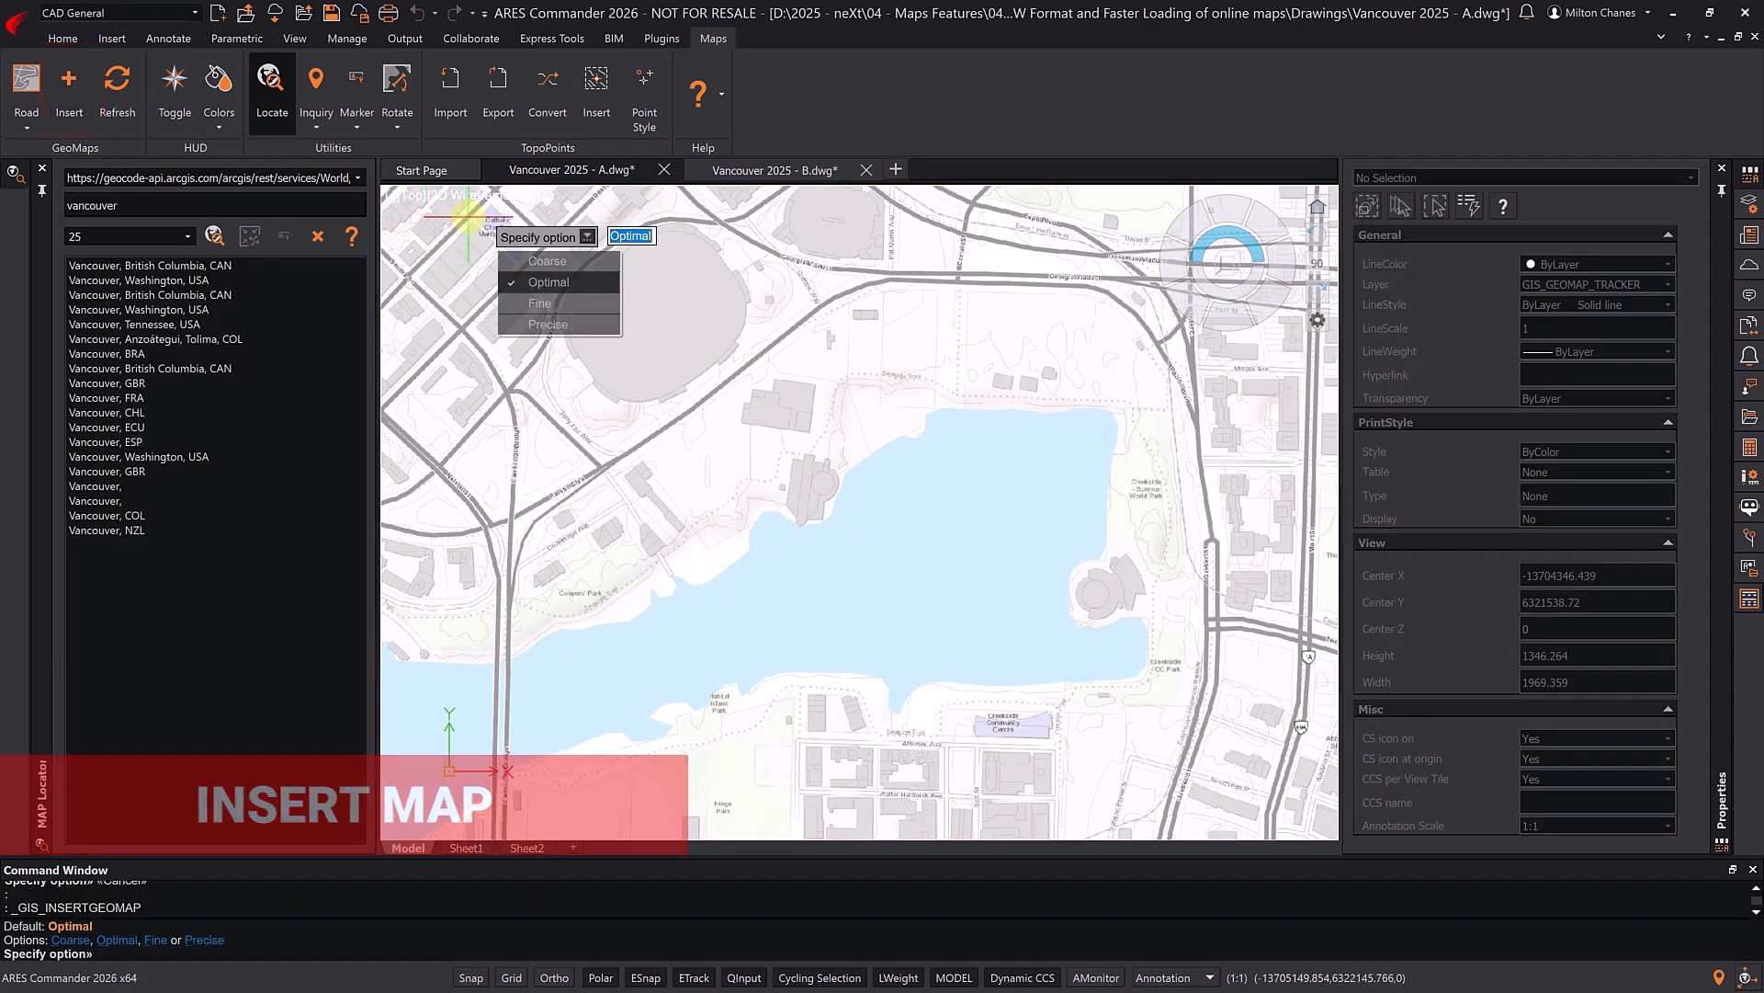
pyautogui.click(555, 302)
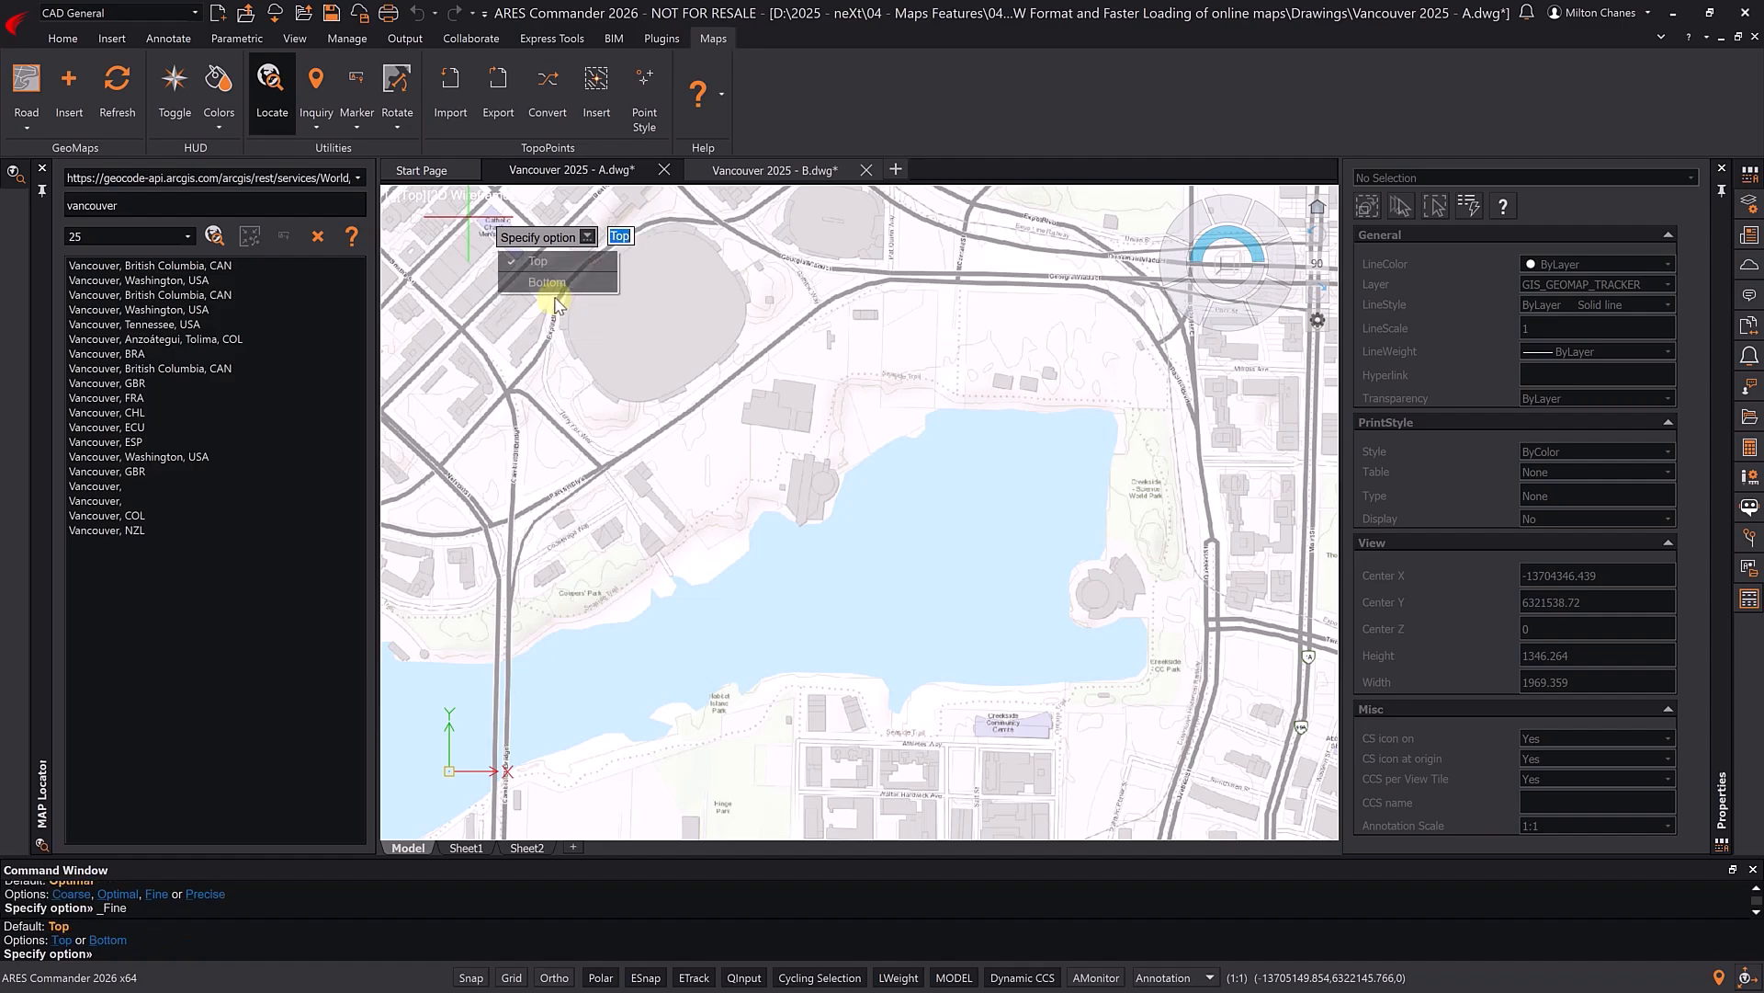
pyautogui.click(544, 261)
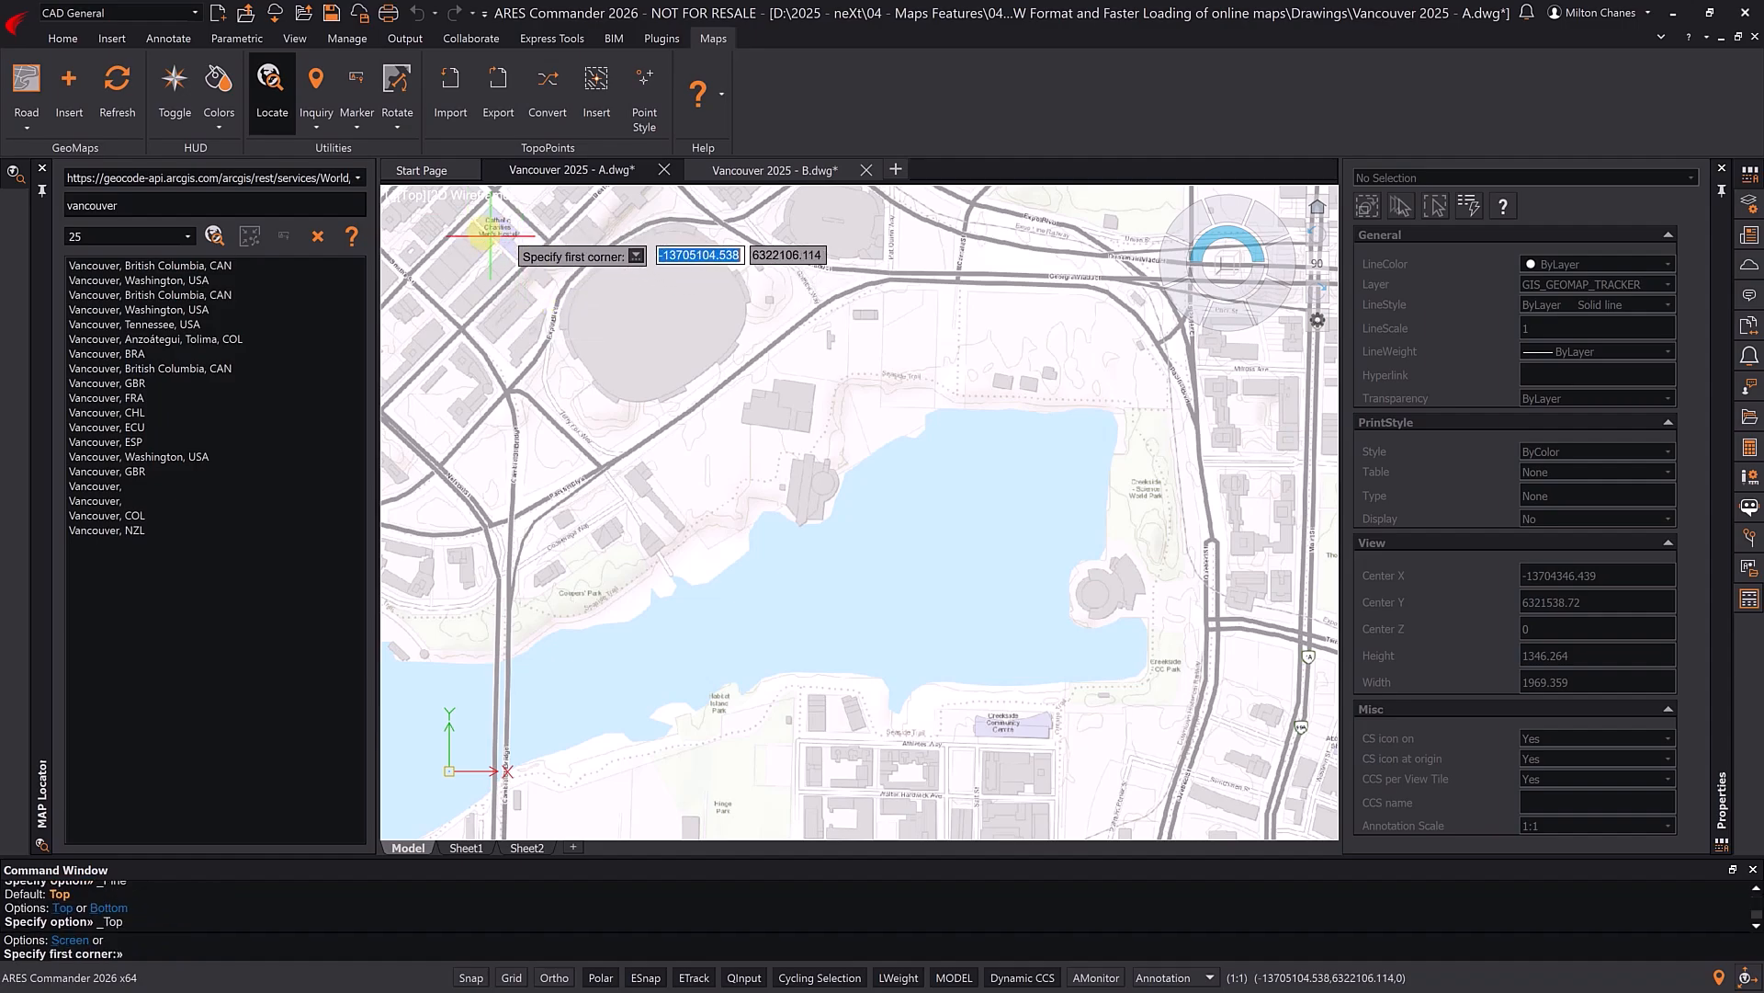
pyautogui.click(471, 222)
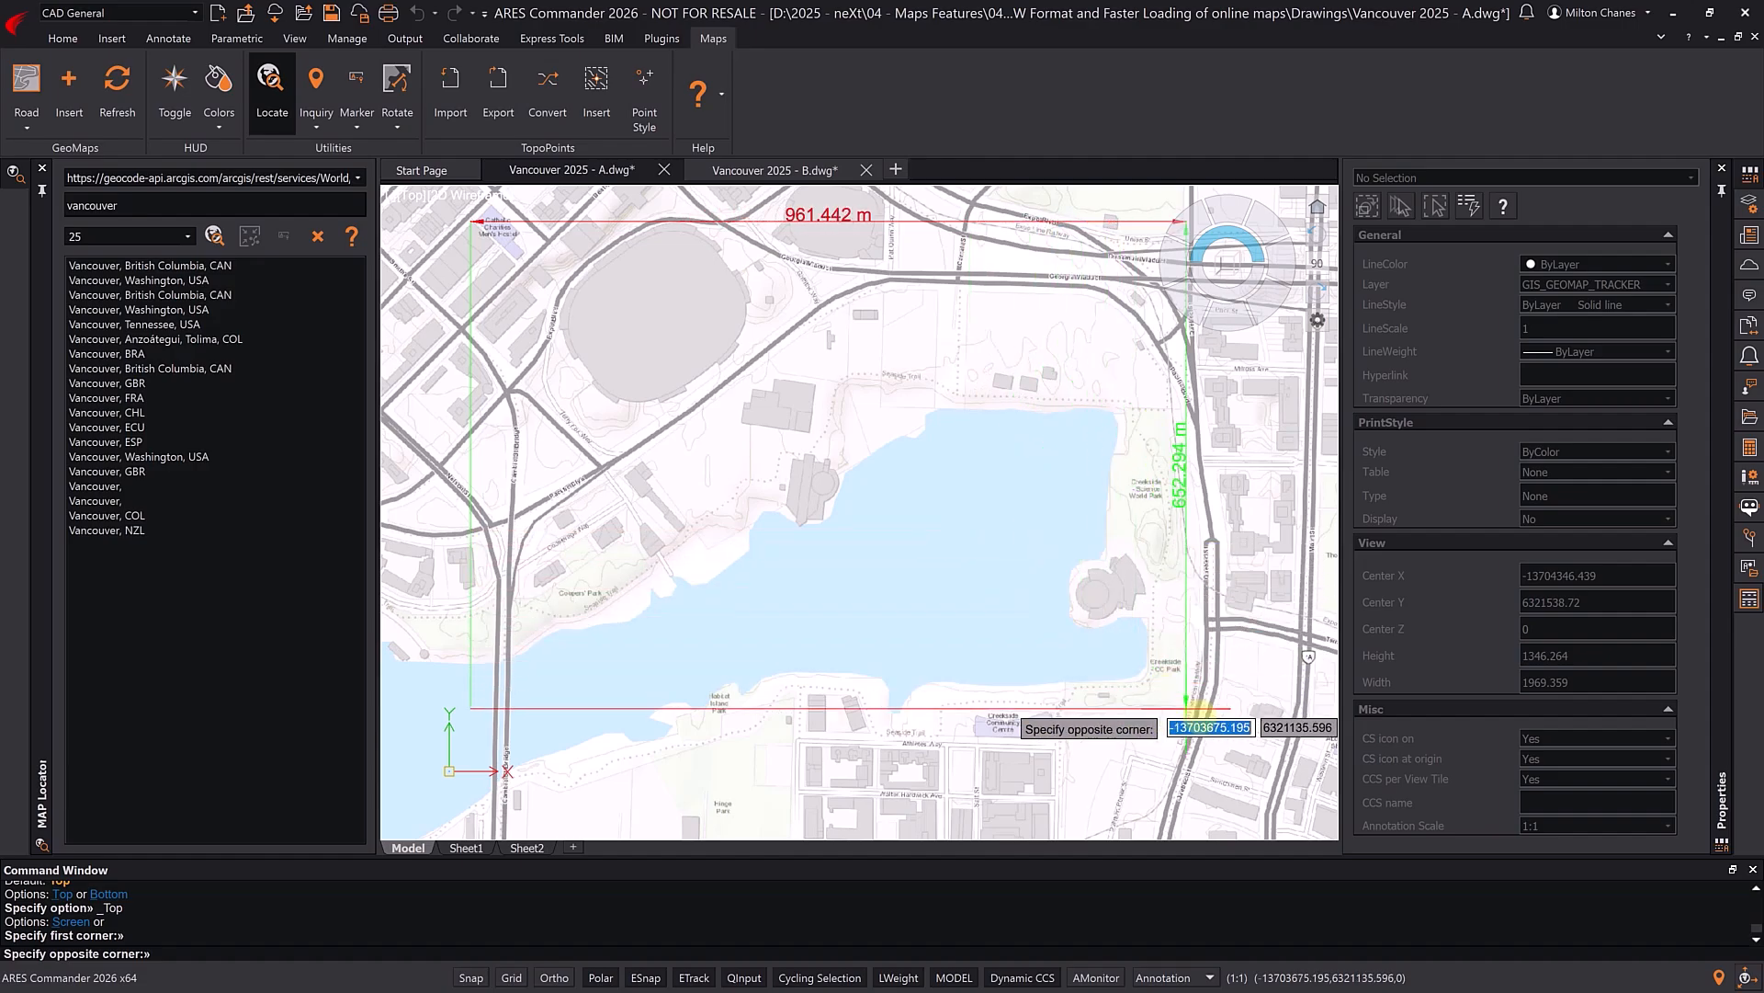
pyautogui.click(1241, 754)
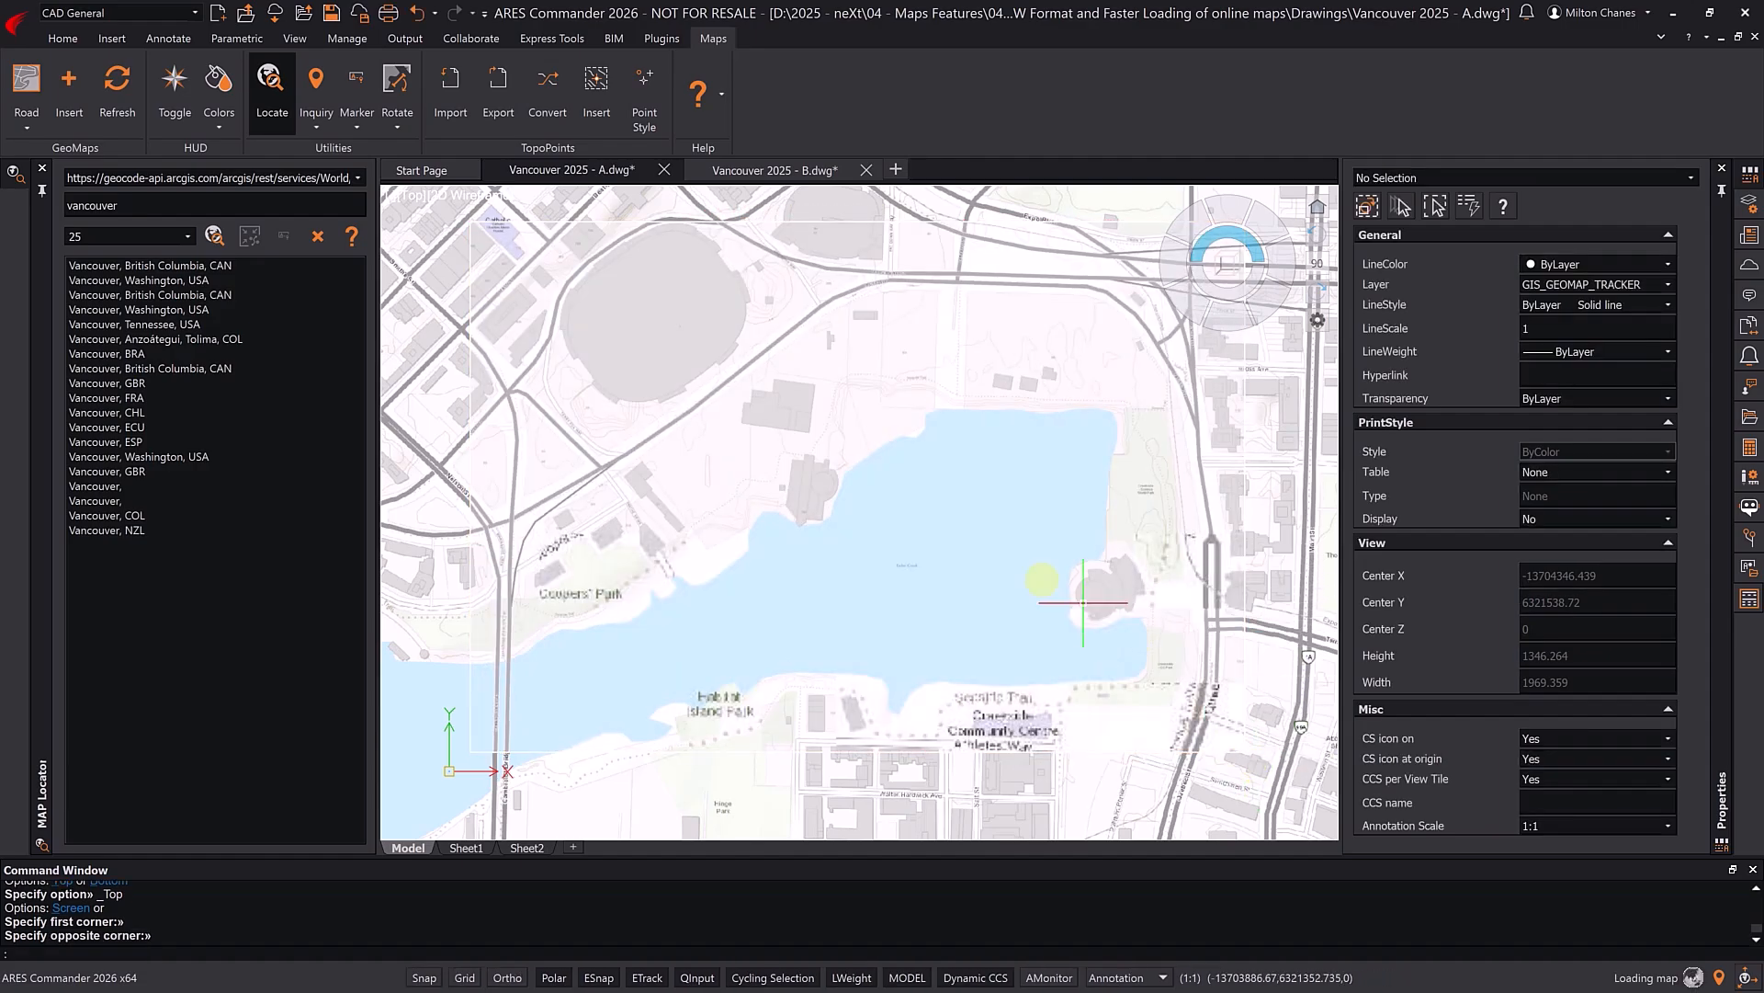
# - Switch the online background map to the Aerial style around the inserted road map image
pyautogui.click(27, 127)
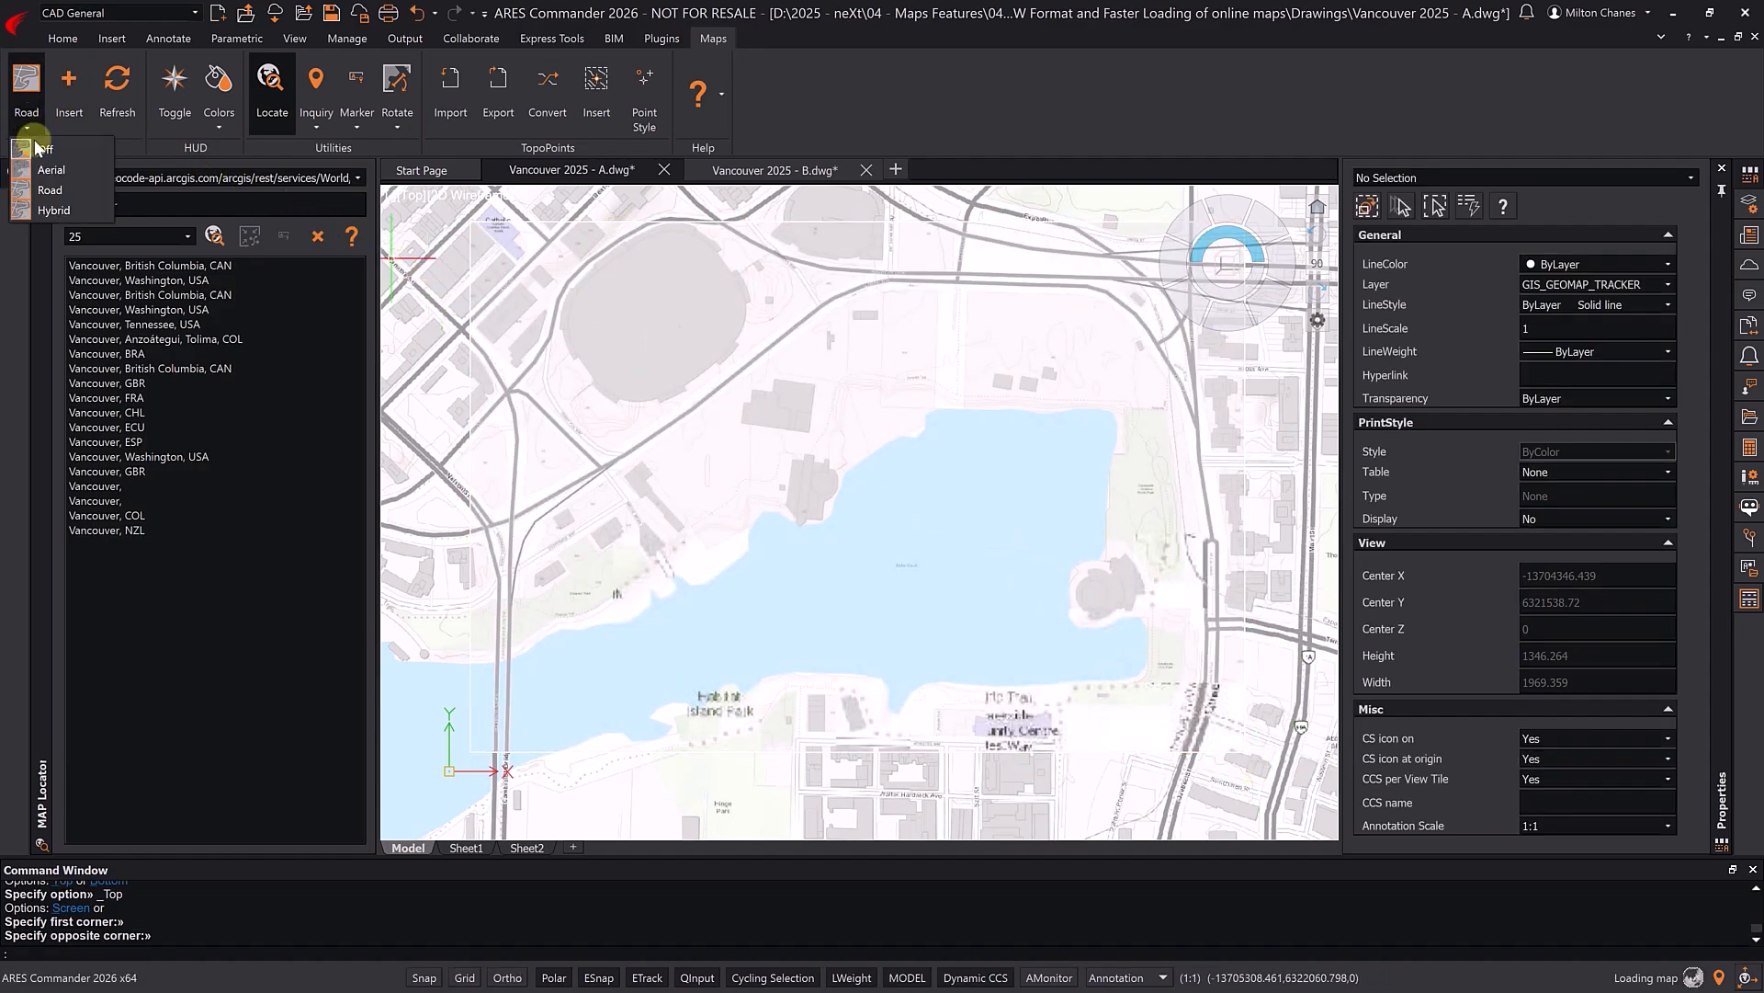
pyautogui.click(51, 170)
pyautogui.moveTo(432, 276); pyautogui.dragTo(499, 344, button='middle')
pyautogui.scroll(-3, 781, 411)
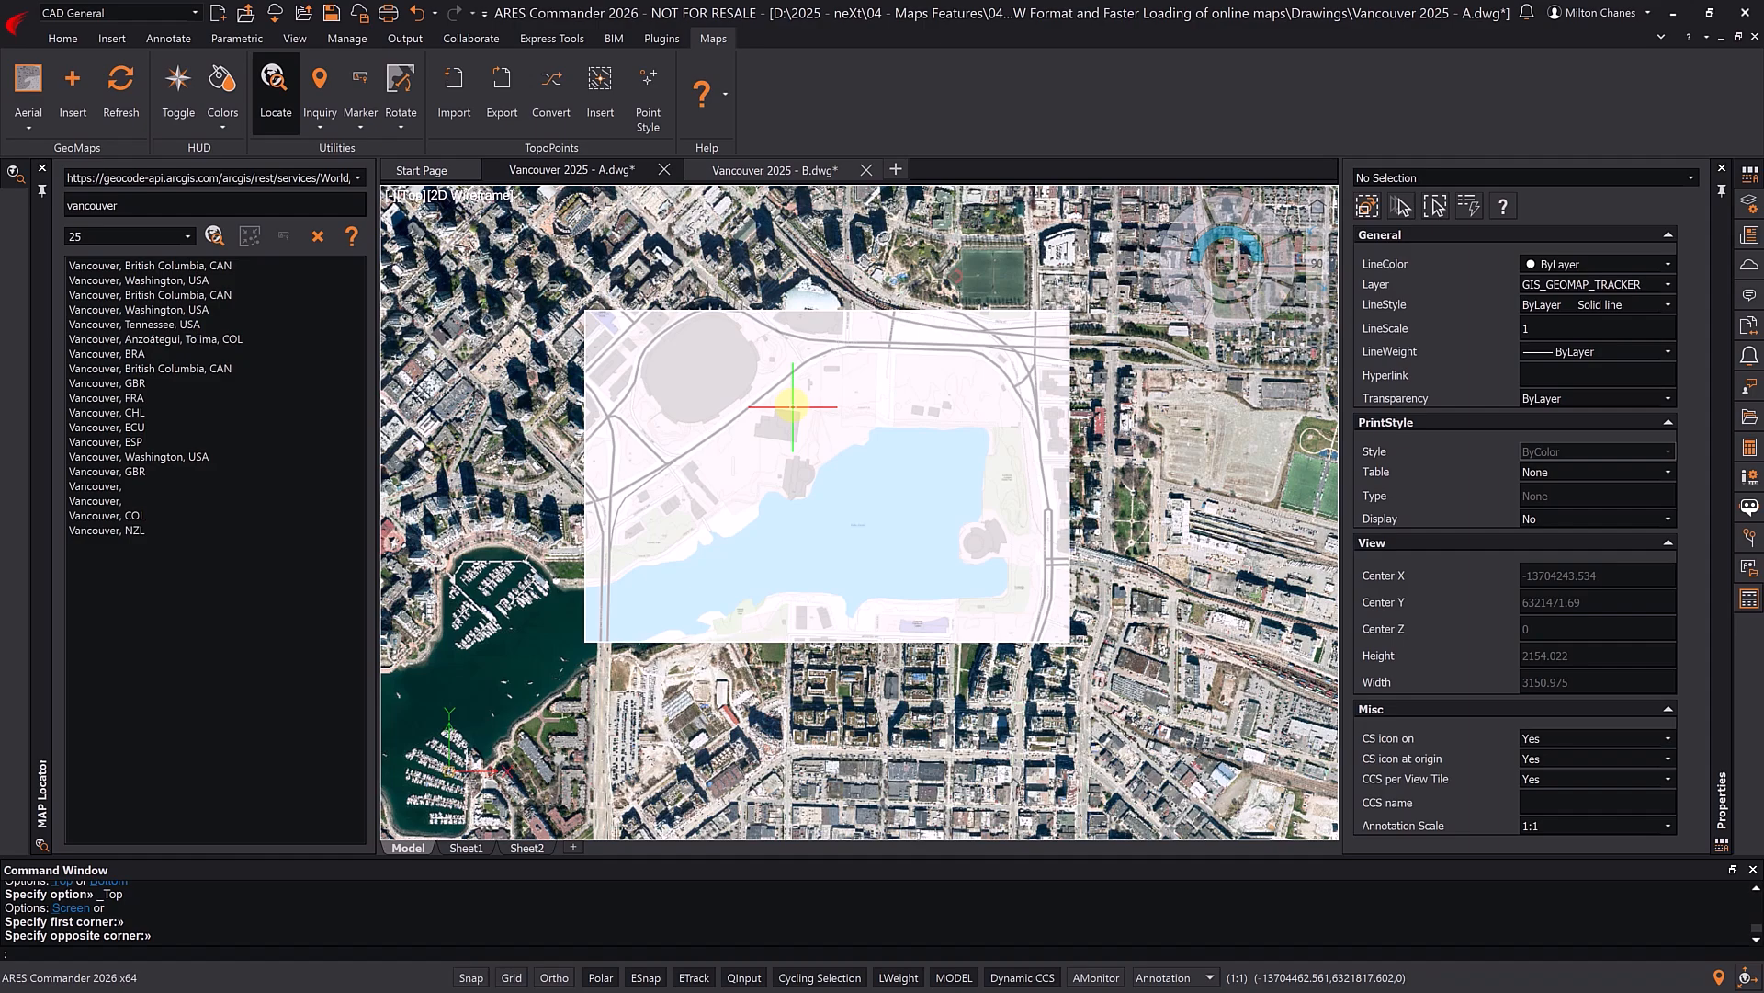
# - Move the inserted road map image to the layer Photo - Road image
pyautogui.click(789, 312)
pyautogui.click(1641, 283)
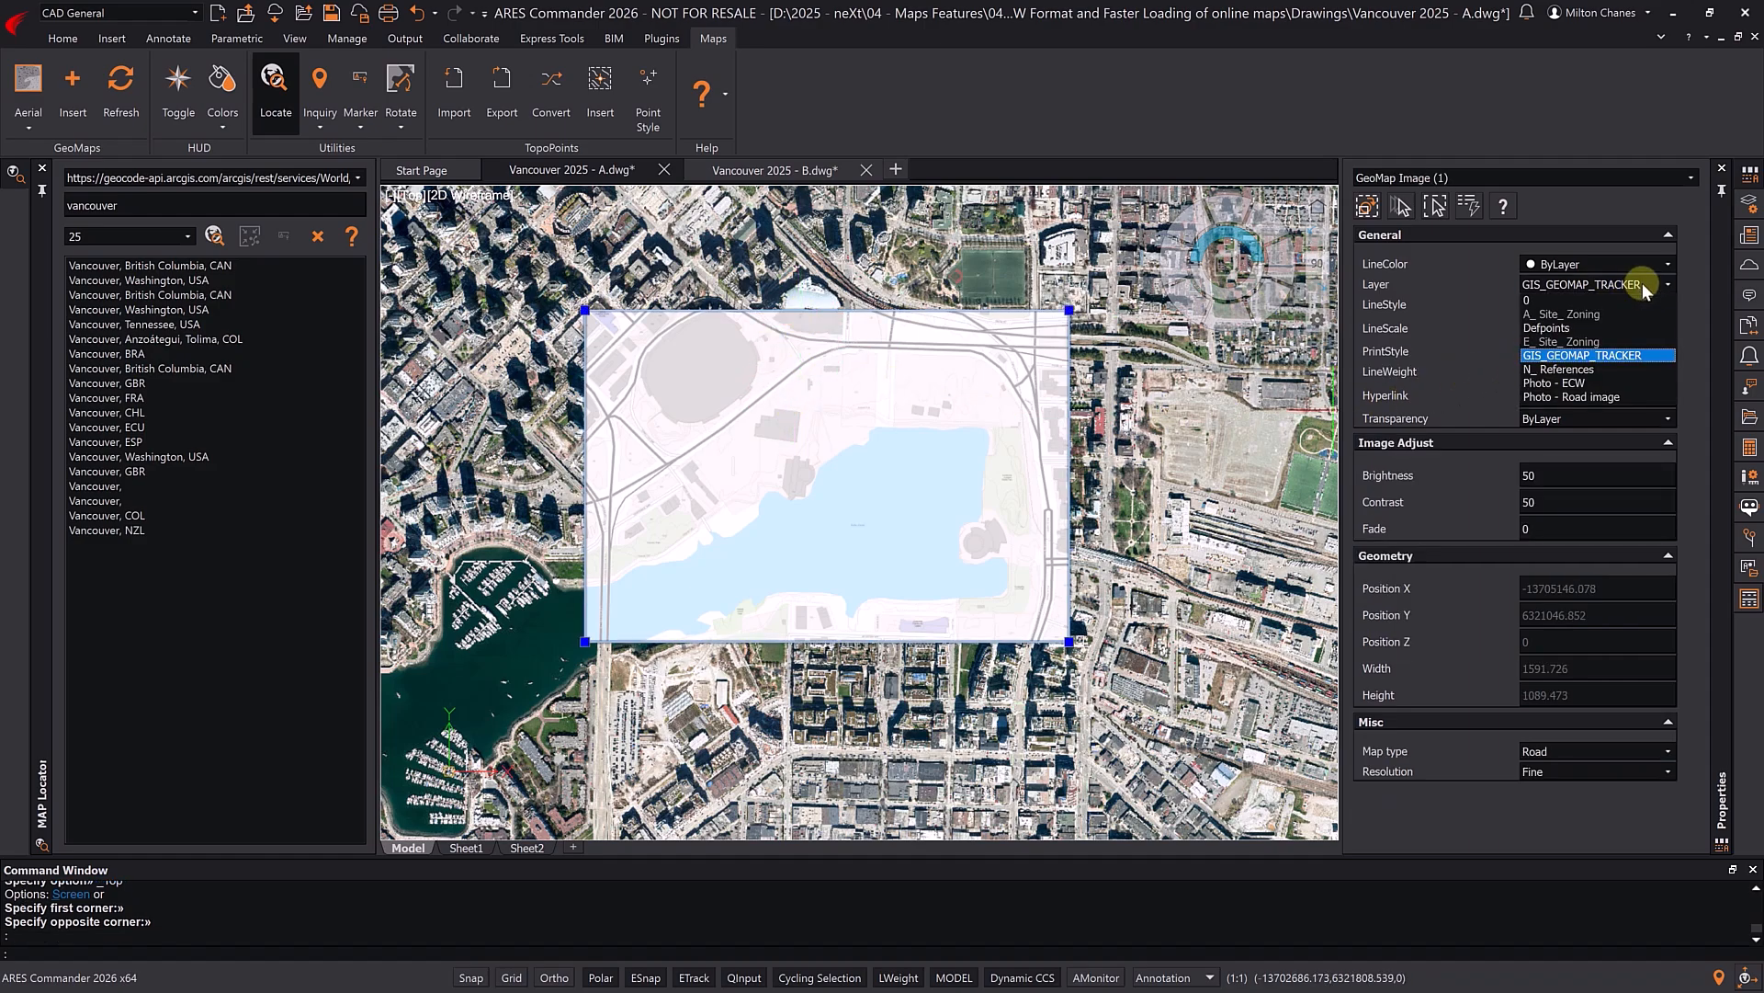
pyautogui.click(1618, 399)
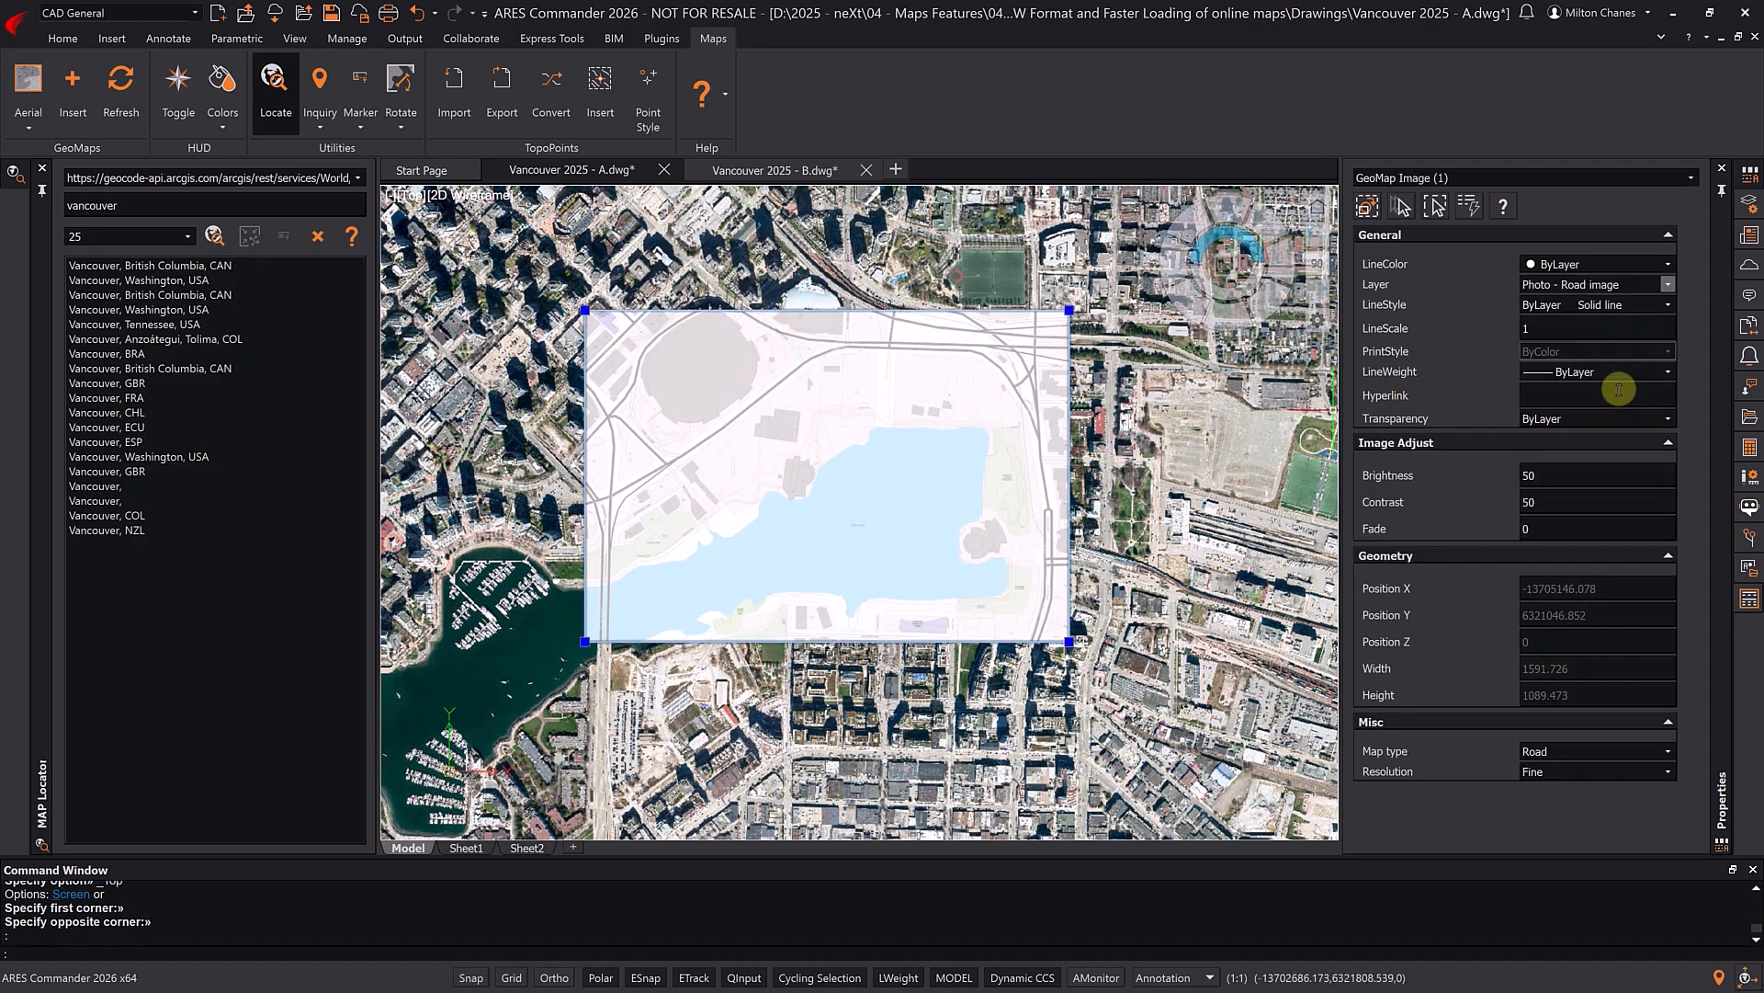
# - Try a transparency of 40 on the Photo - Road image layer and reset it to 0
pyautogui.click(1748, 204)
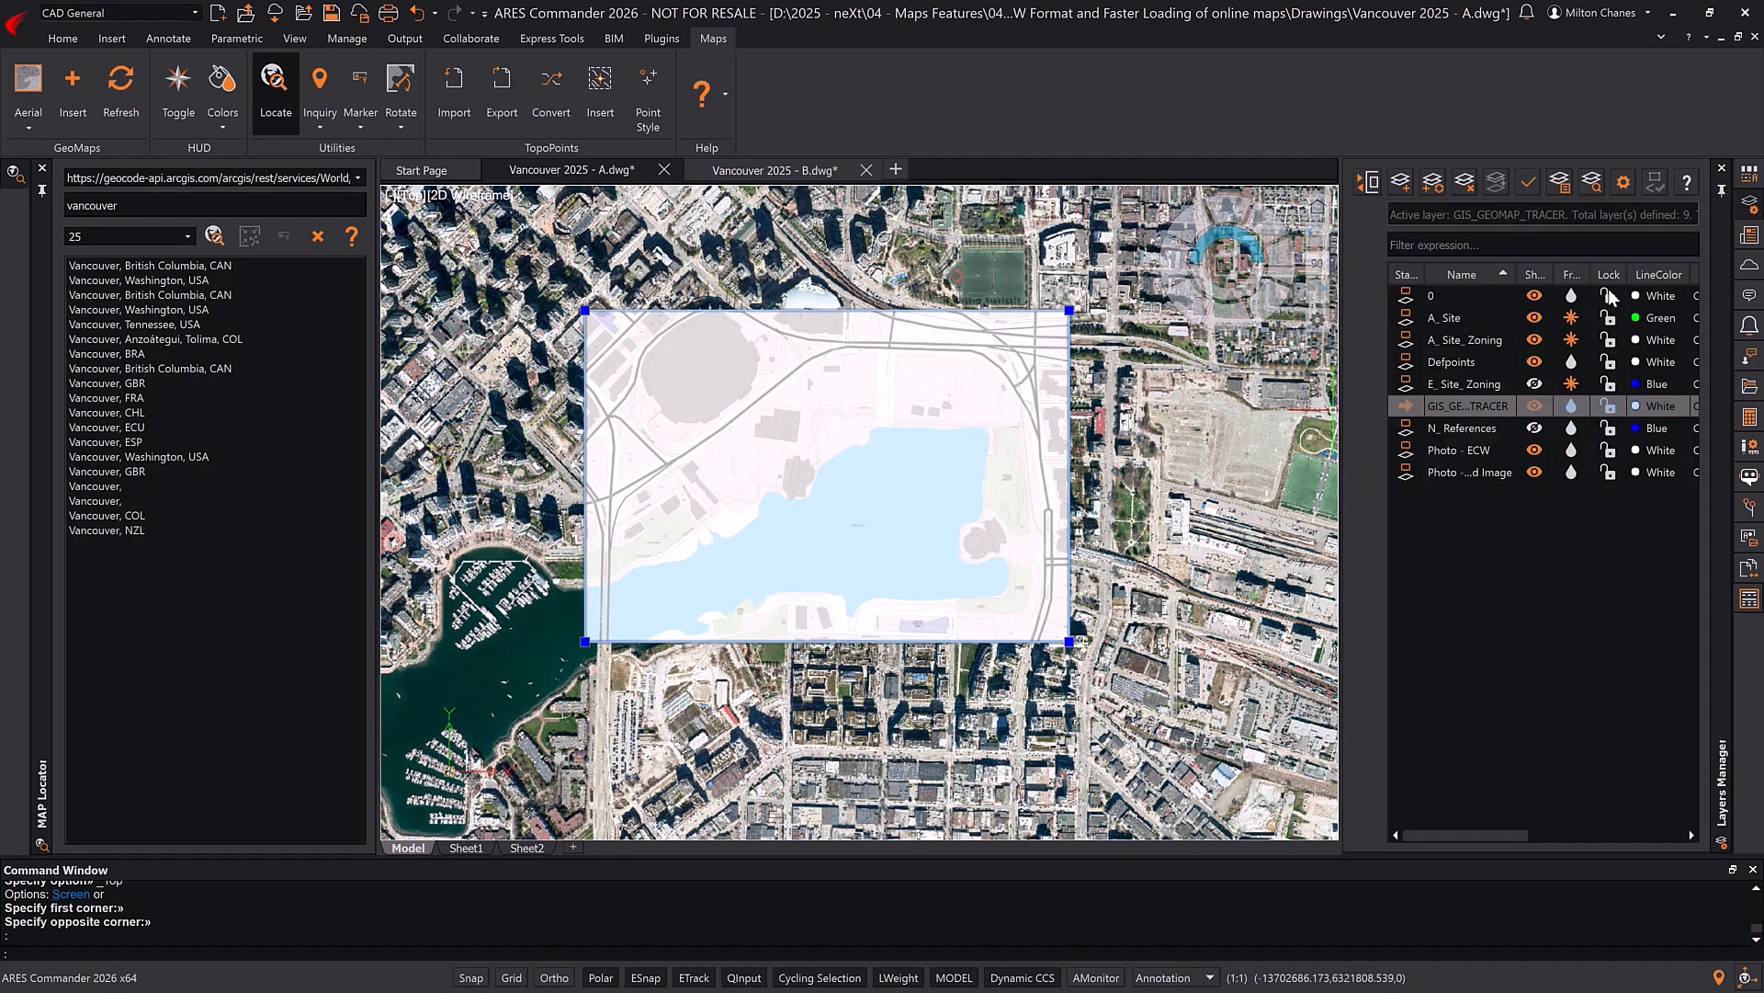
pyautogui.click(1459, 470)
pyautogui.moveTo(1503, 836); pyautogui.dragTo(1624, 835)
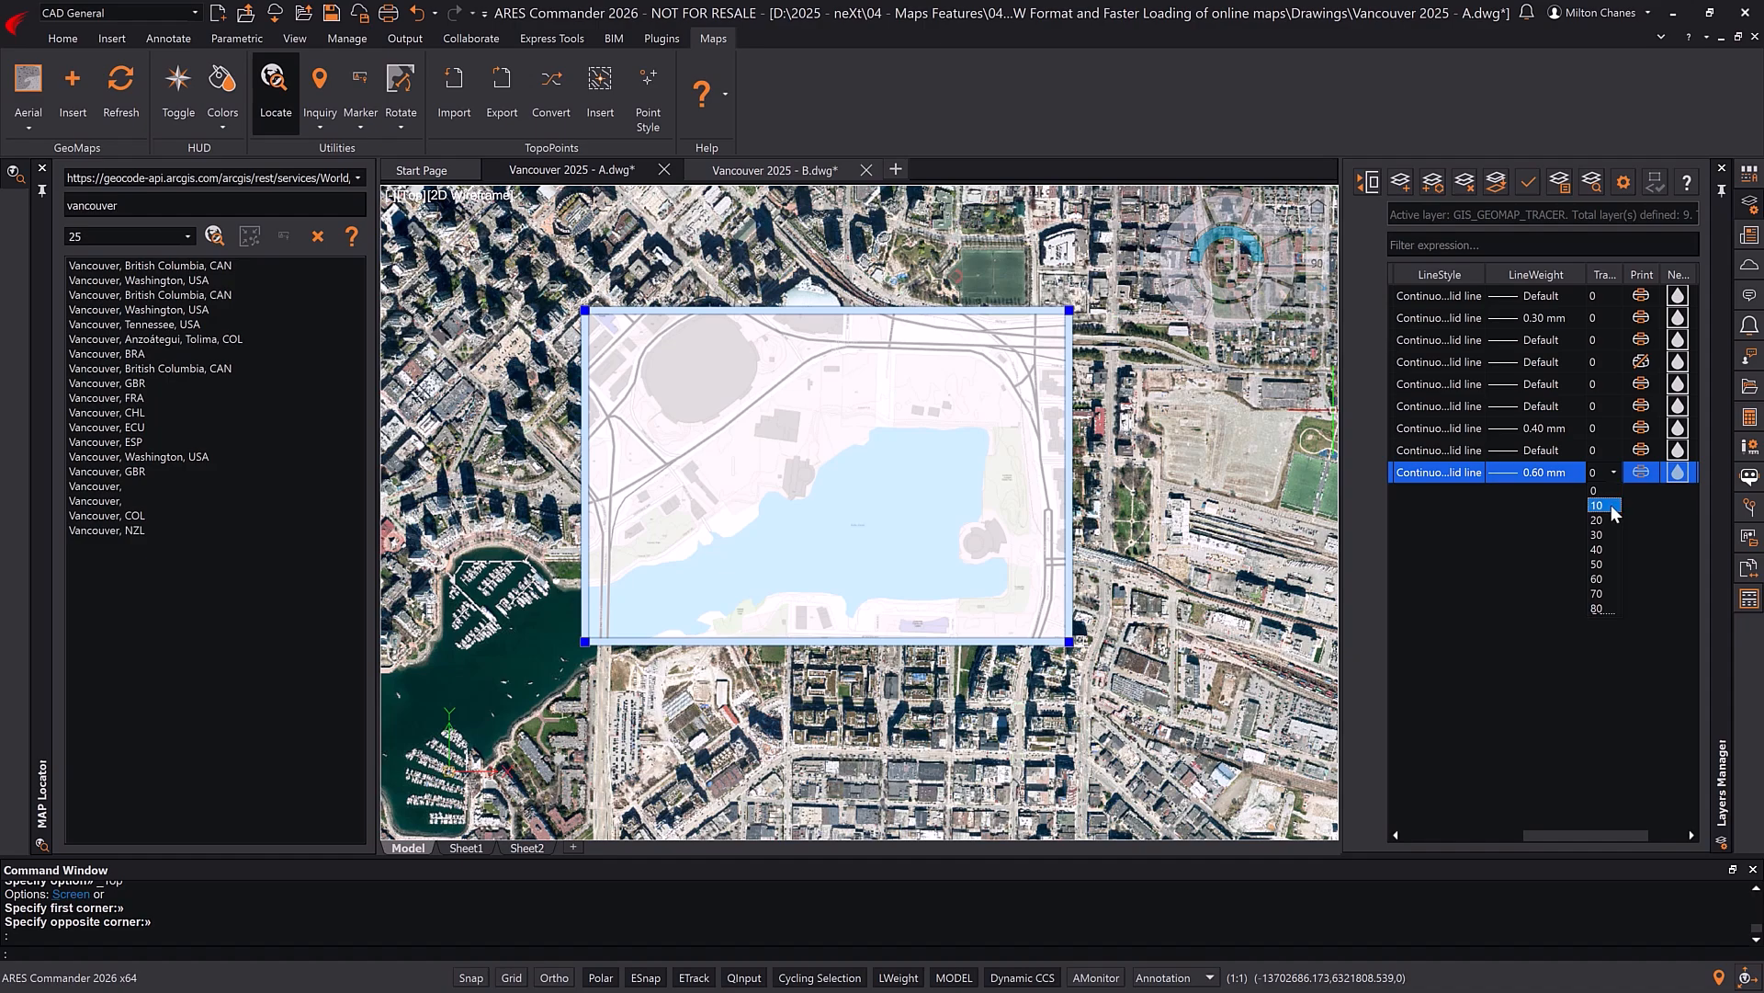
pyautogui.click(1615, 549)
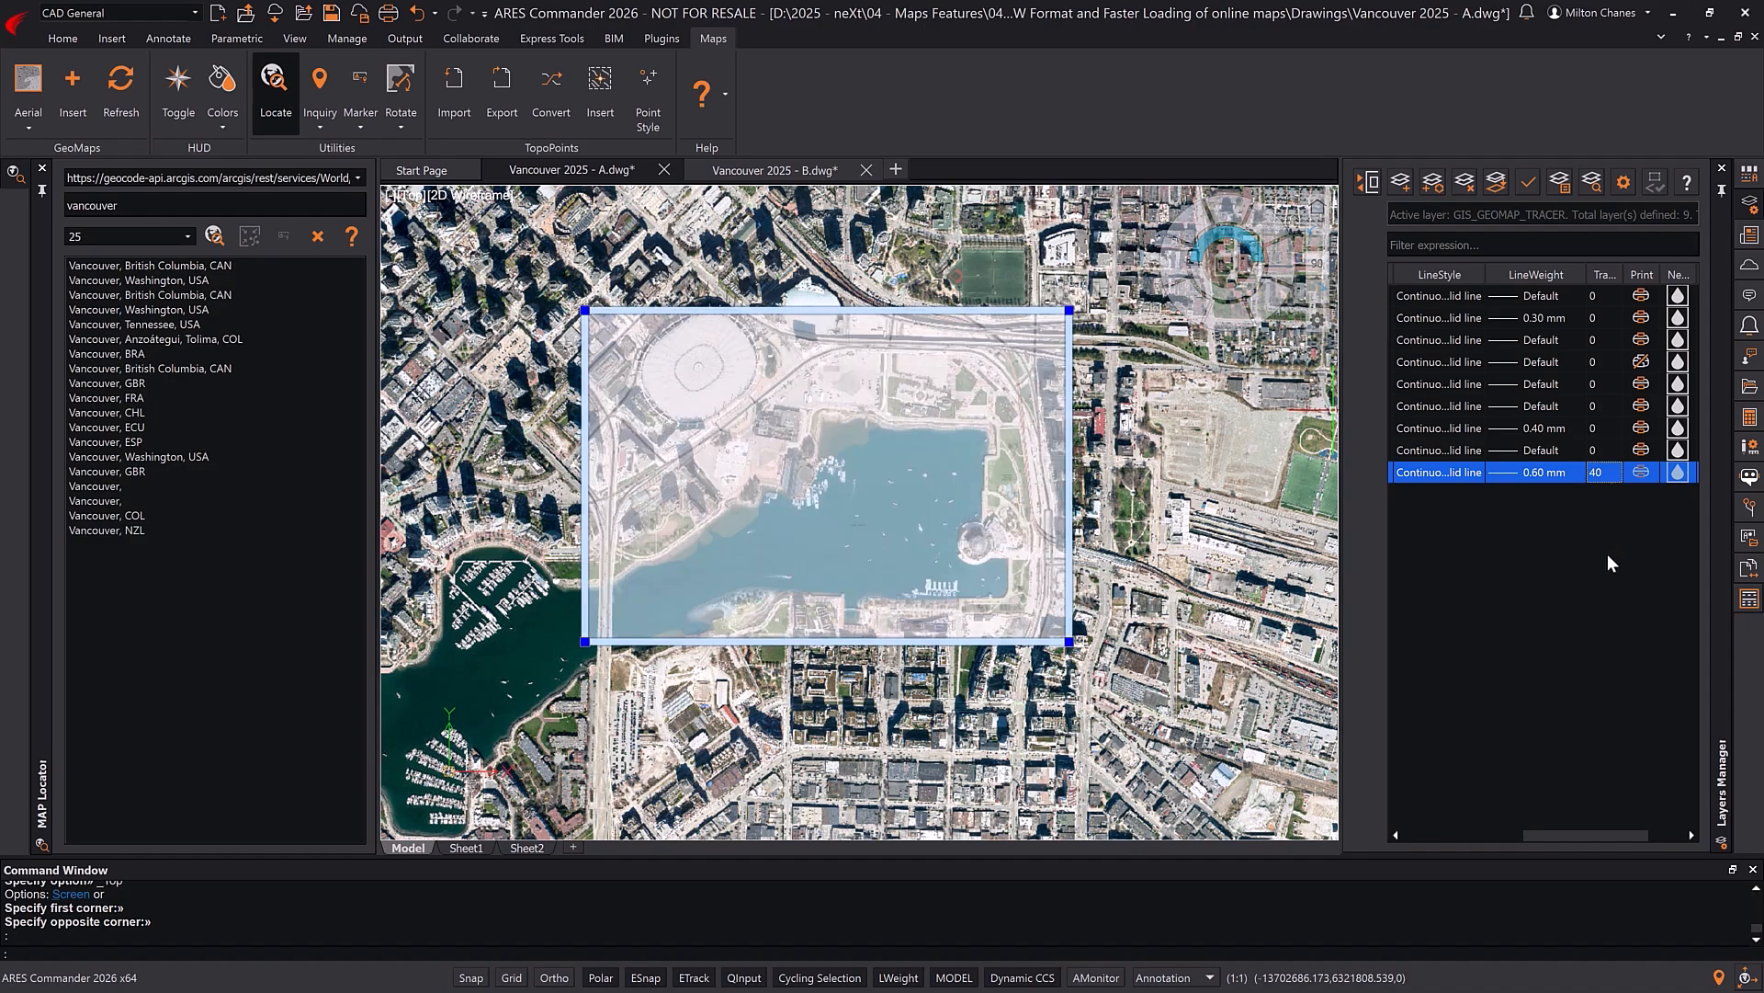
pyautogui.click(1606, 471)
pyautogui.click(1596, 493)
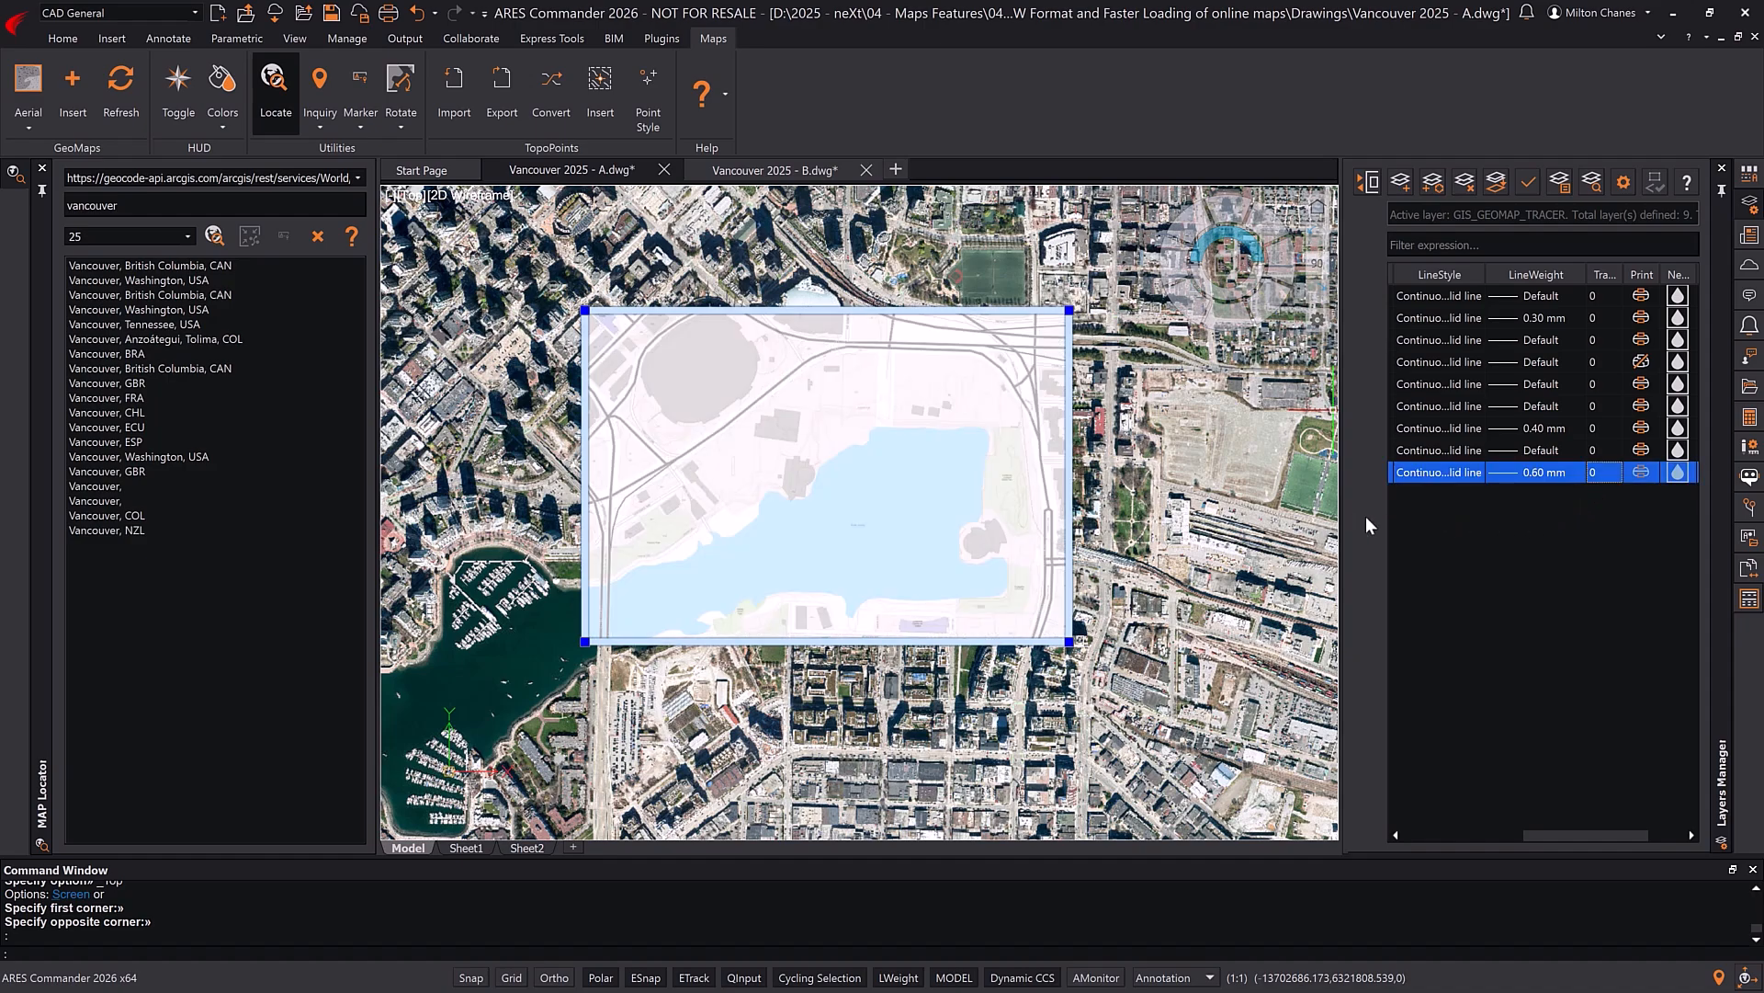
pyautogui.press('Escape')
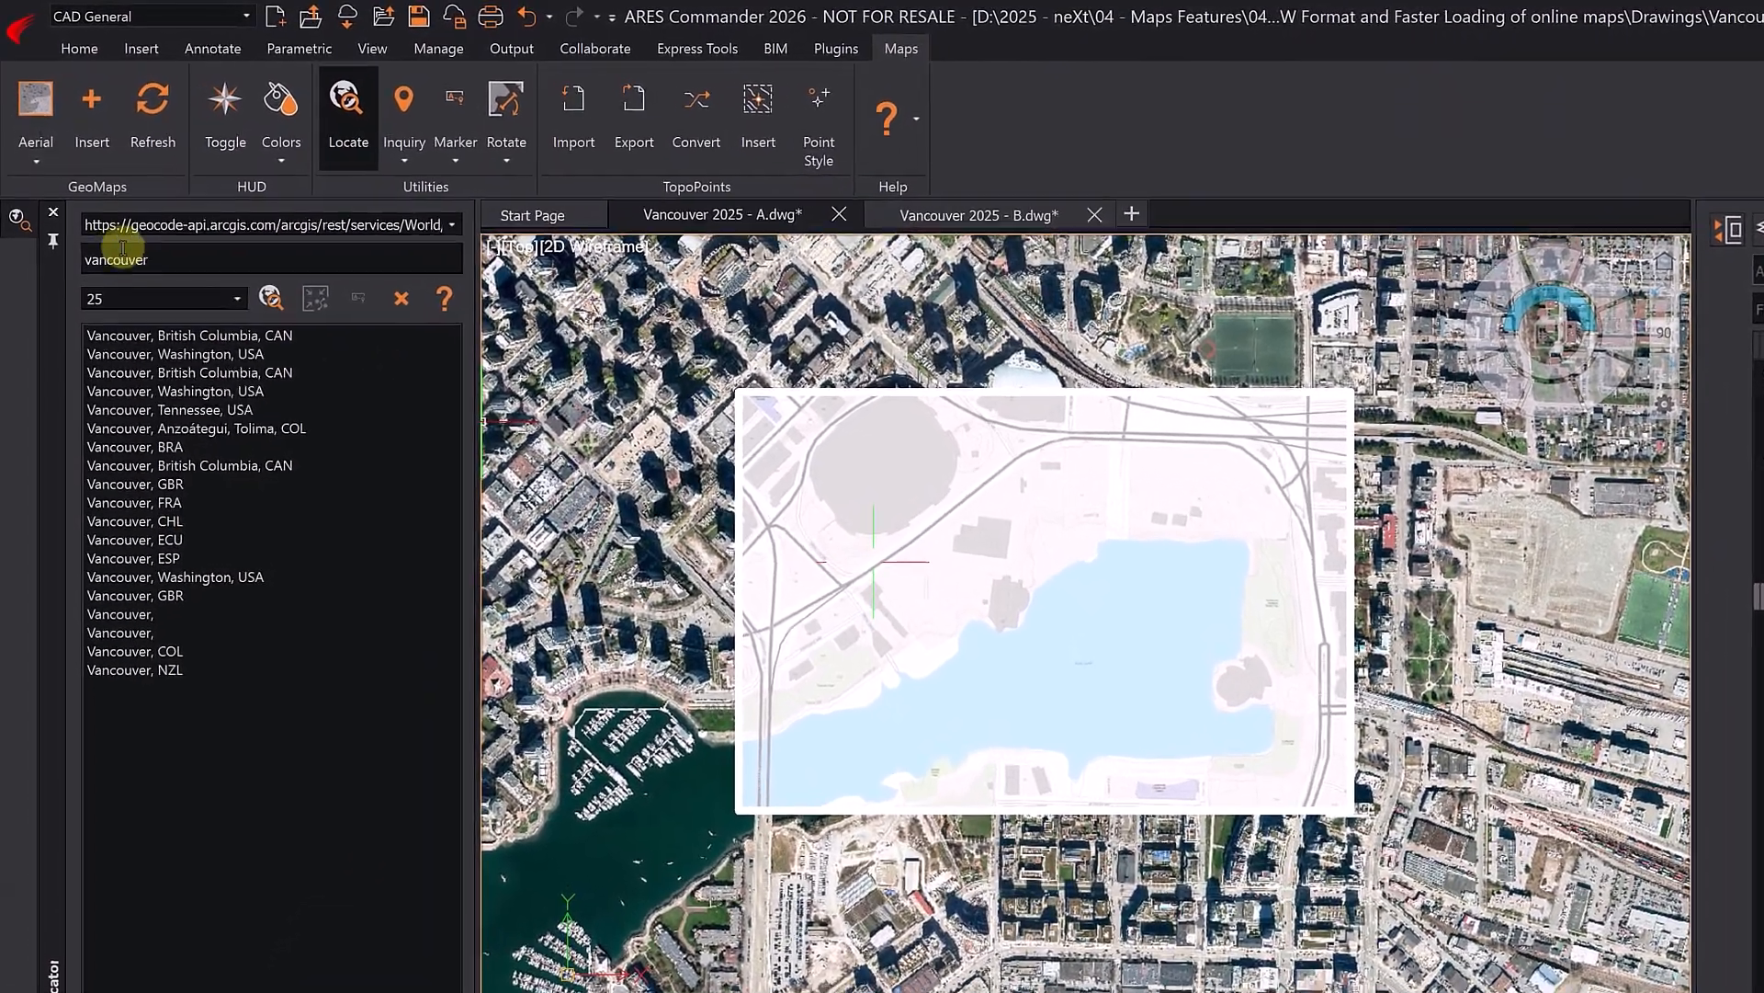
# - Turn off the online background map and save the drawing
pyautogui.click(36, 162)
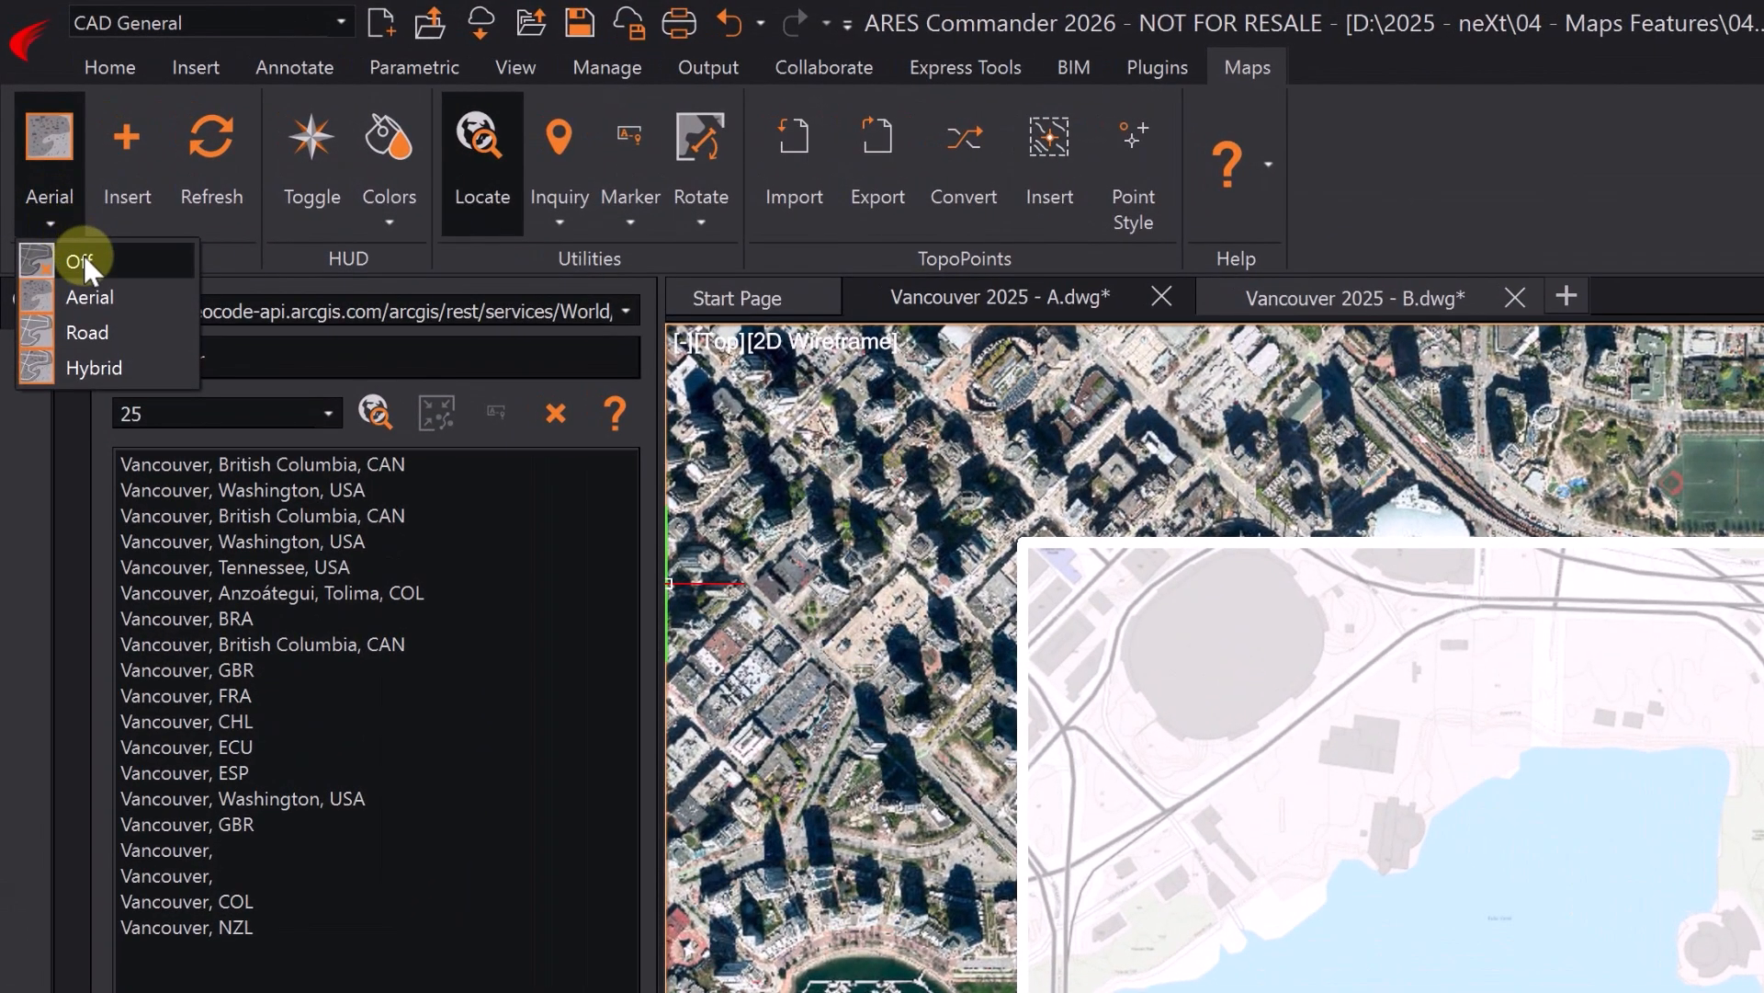
pyautogui.click(83, 264)
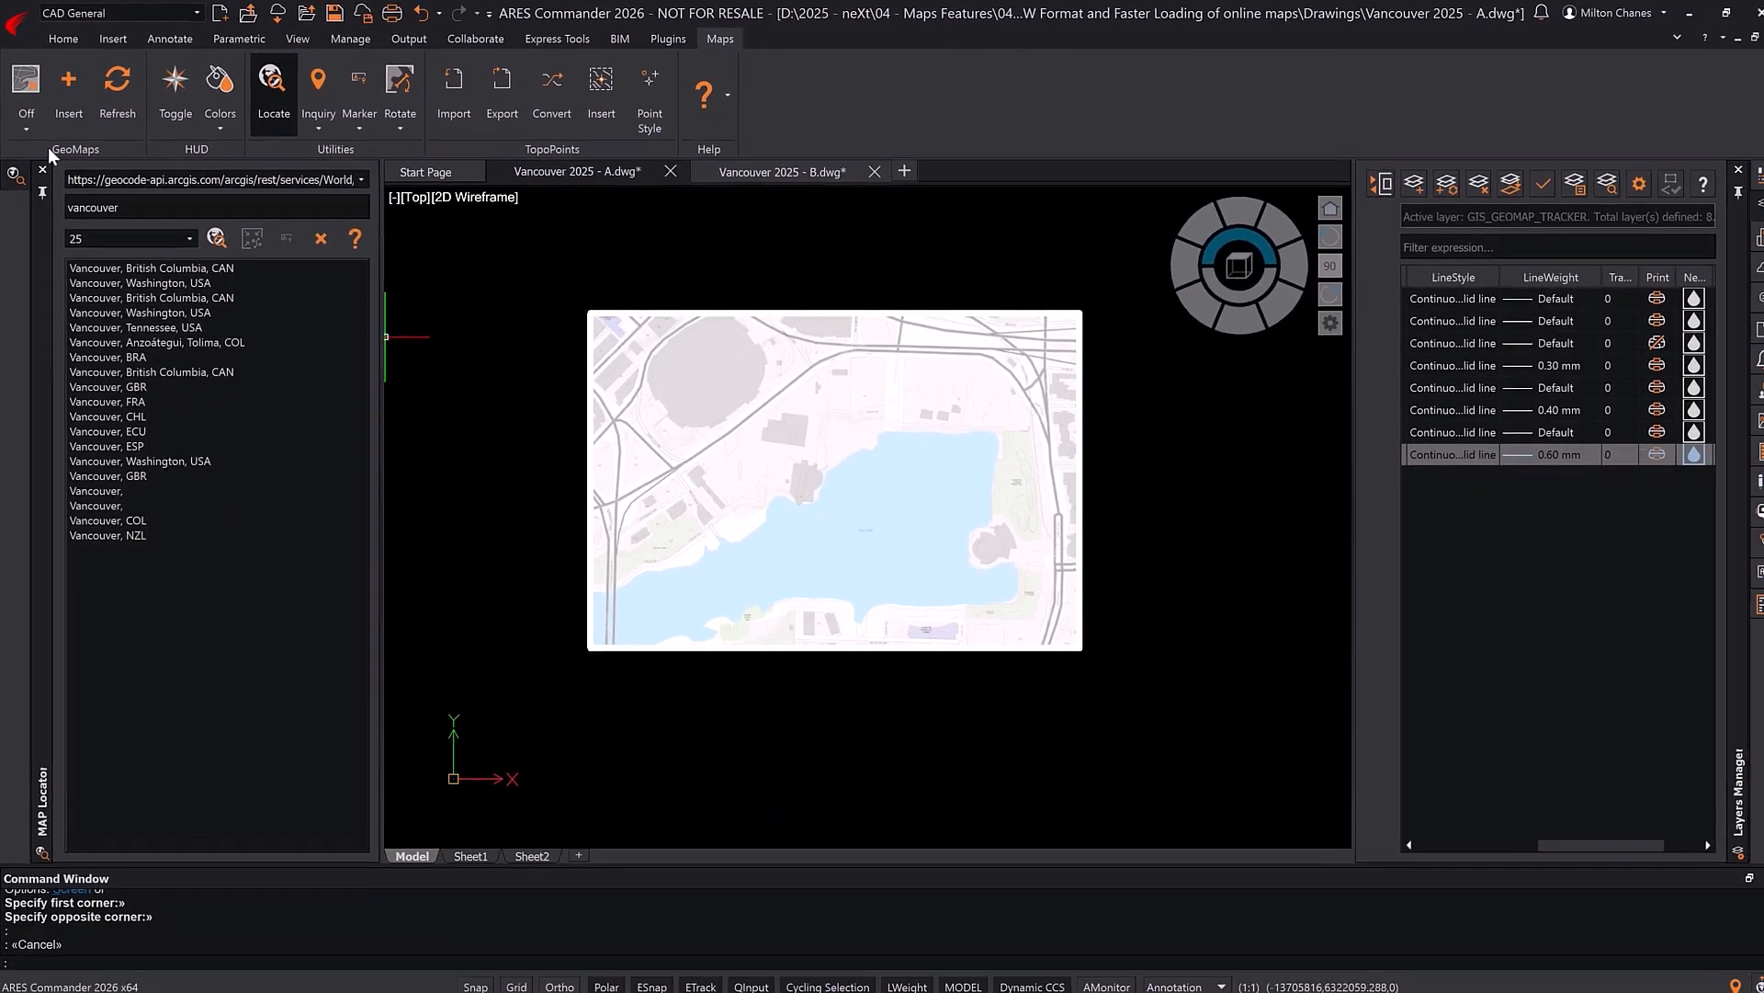
pyautogui.hotkey('ctrl', 's')
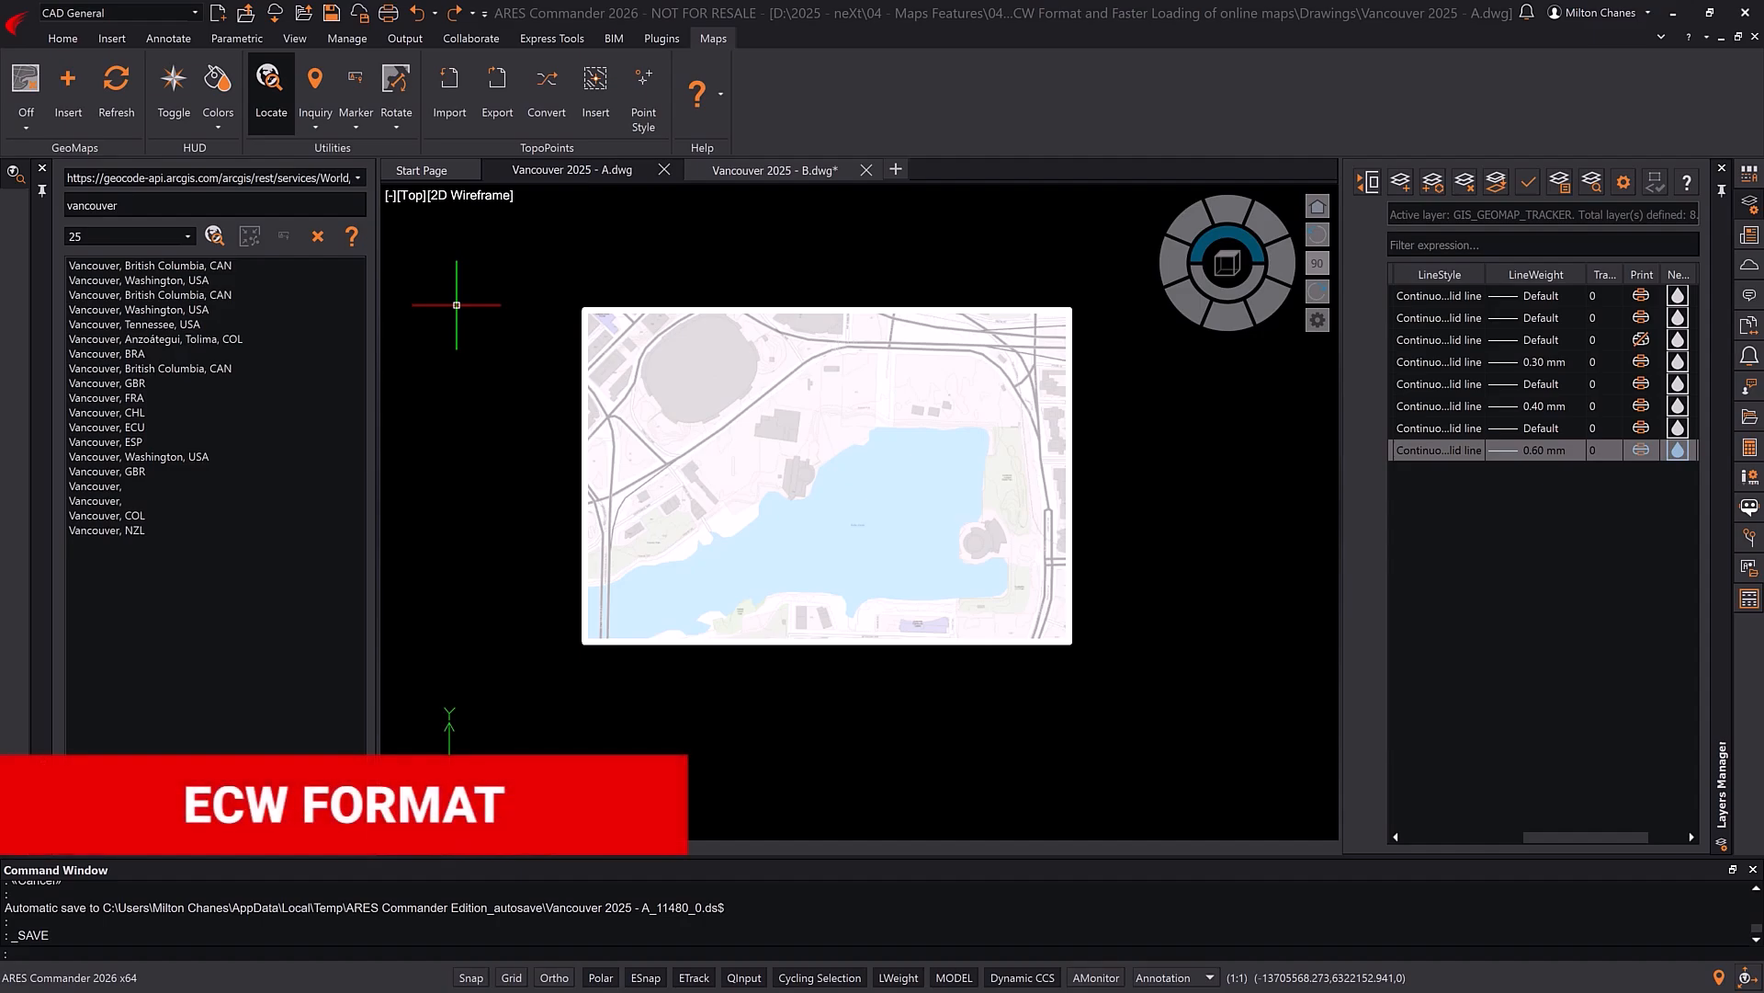
pyautogui.hotkey('ctrl', 's')
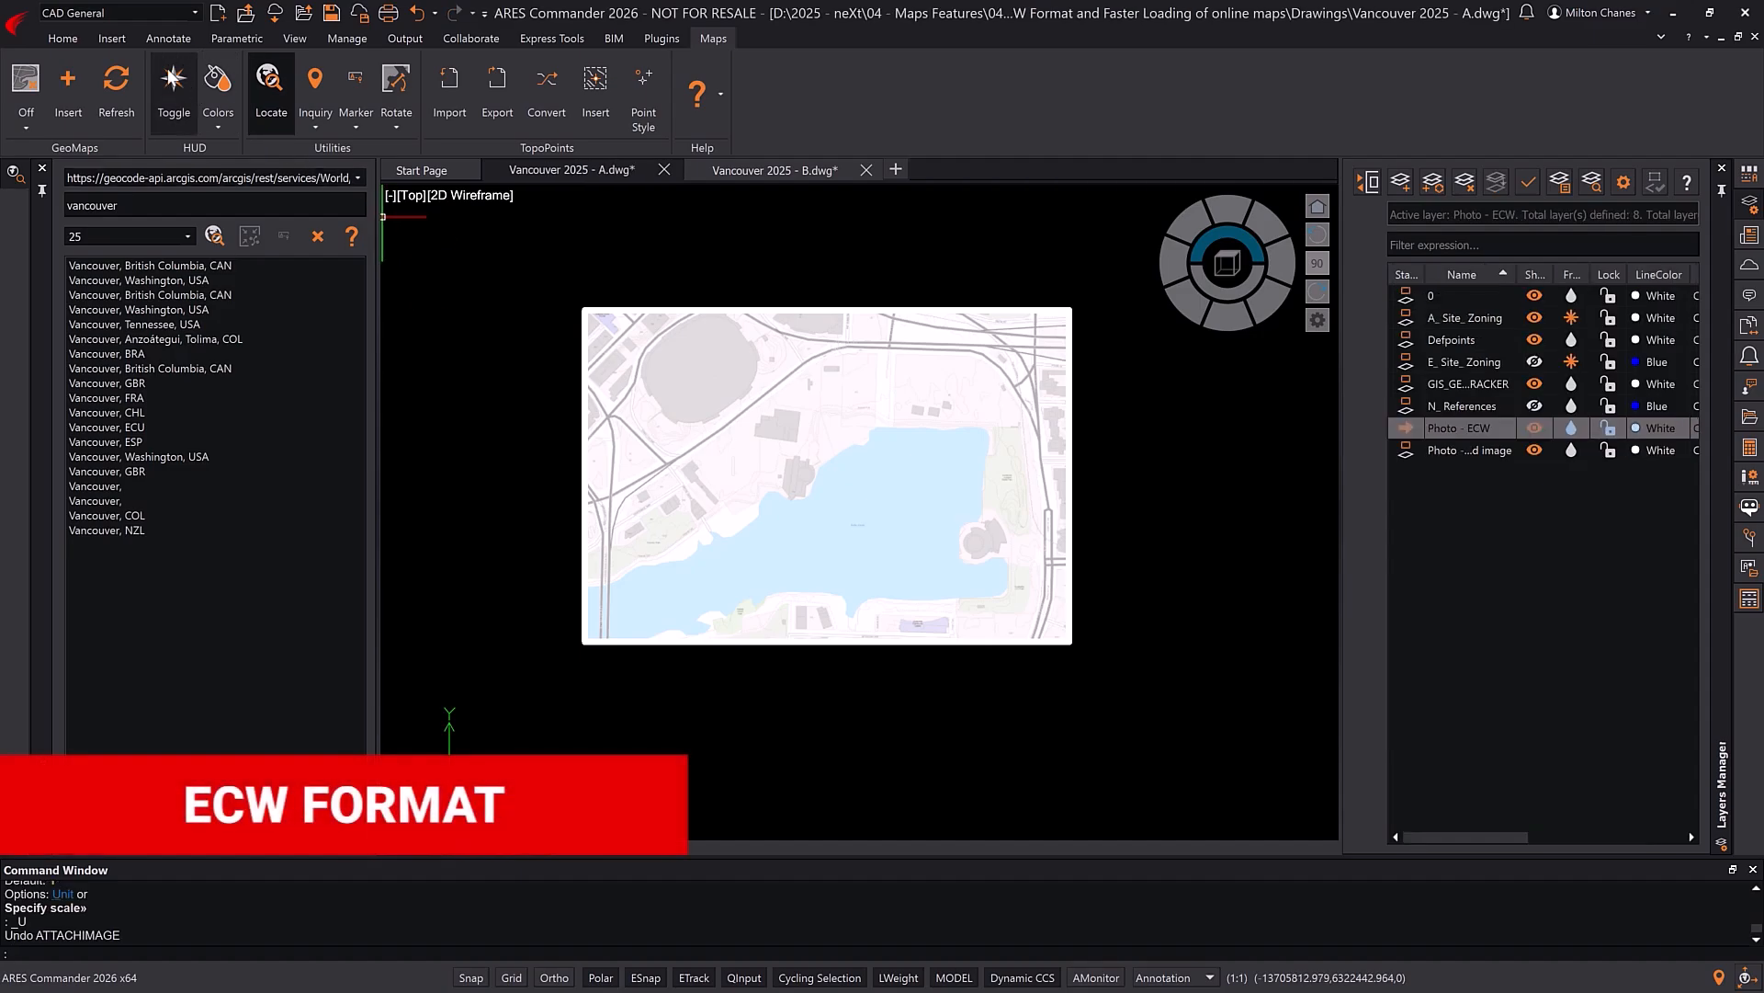
# - Choose 10-11-PQ.ecw from the Vancouver photos as the image reference to attach
pyautogui.click(115, 38)
pyautogui.click(376, 112)
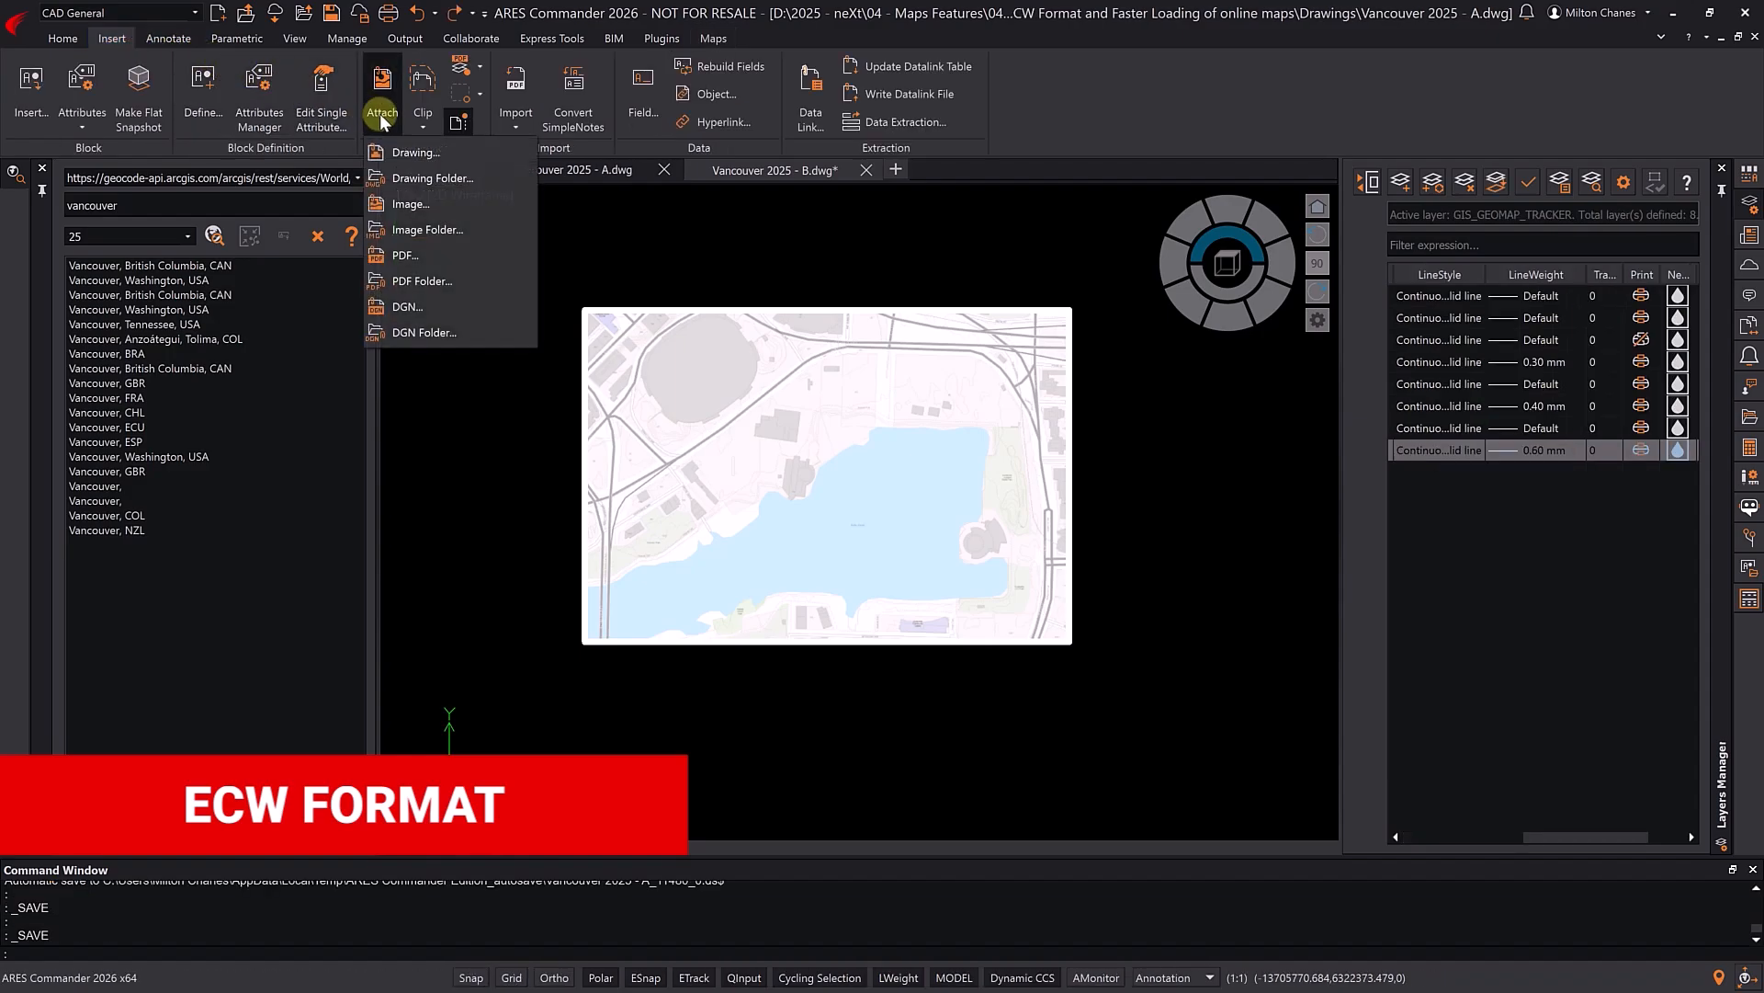
pyautogui.click(417, 202)
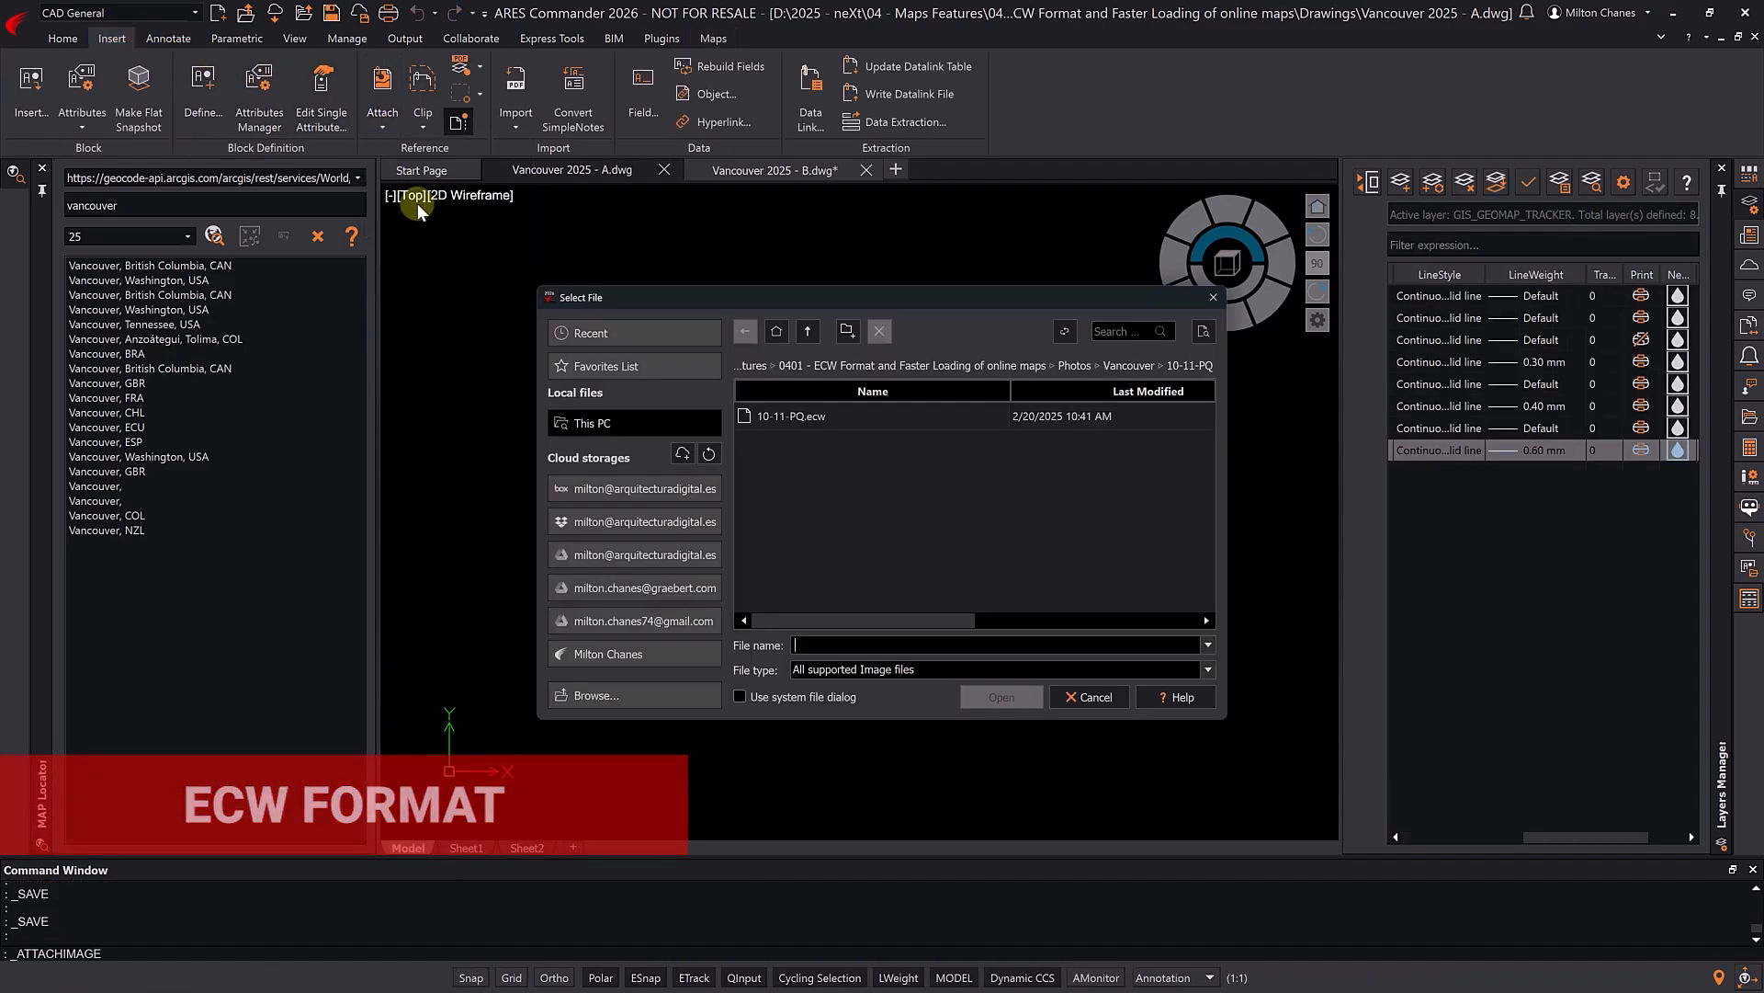
pyautogui.click(747, 416)
pyautogui.click(791, 419)
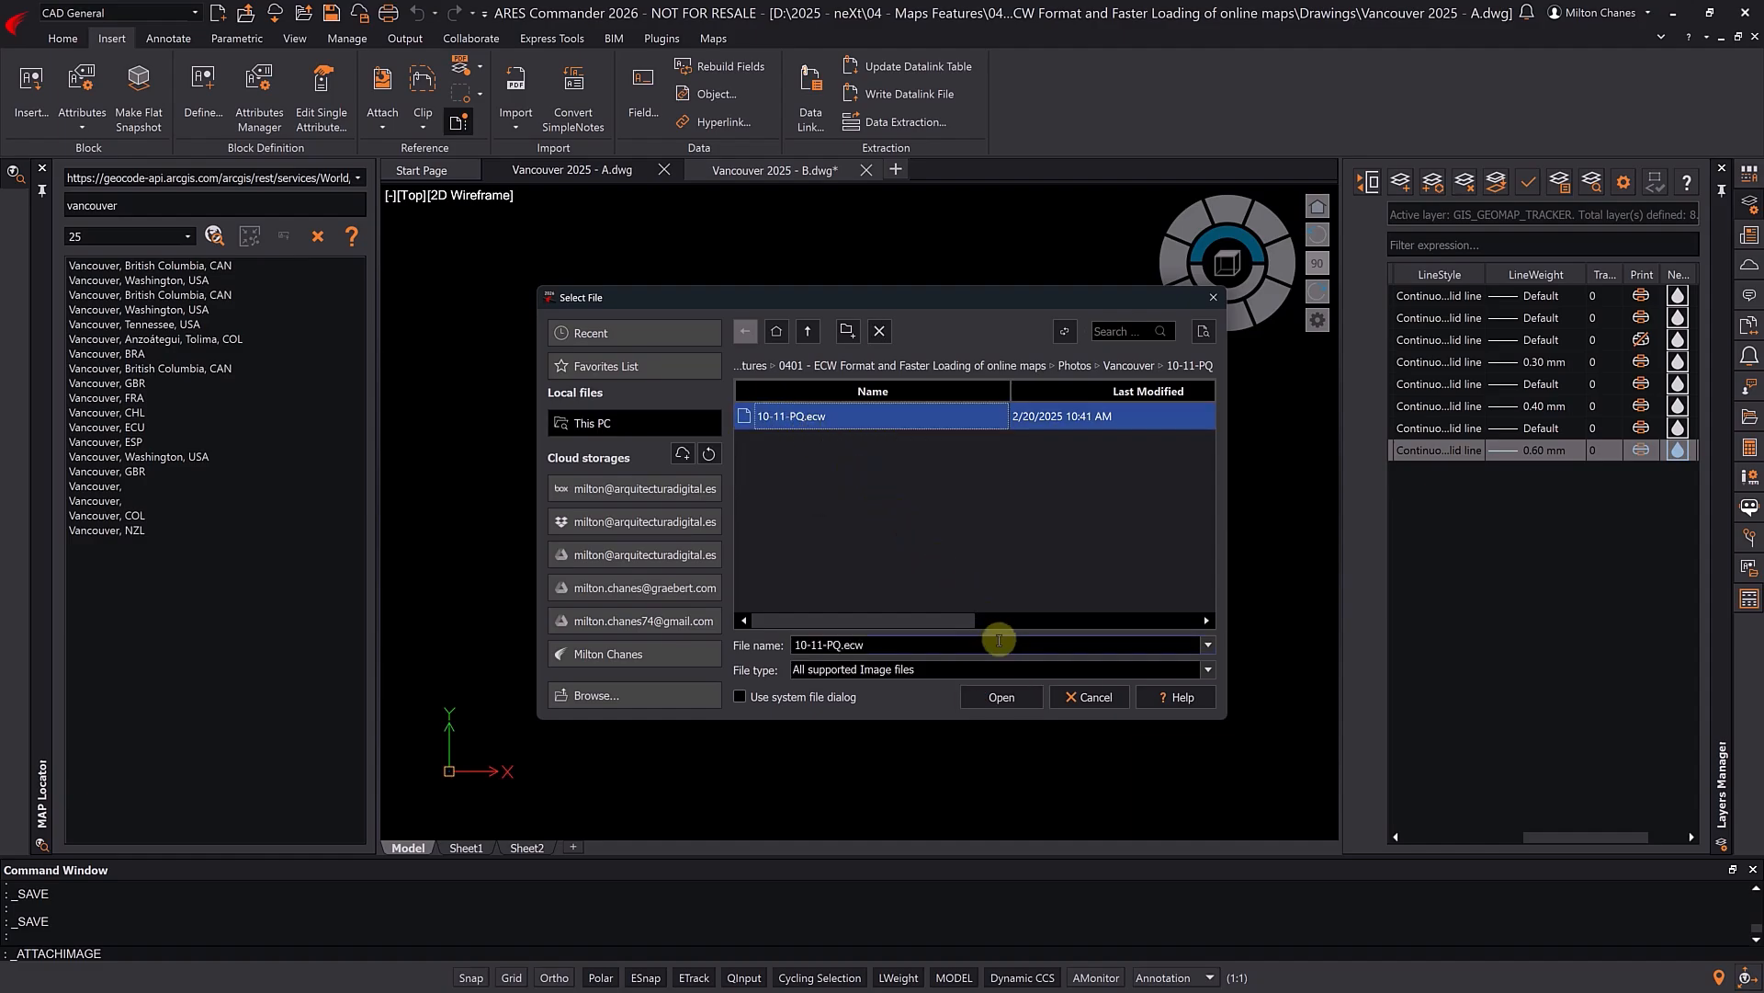
pyautogui.click(1003, 696)
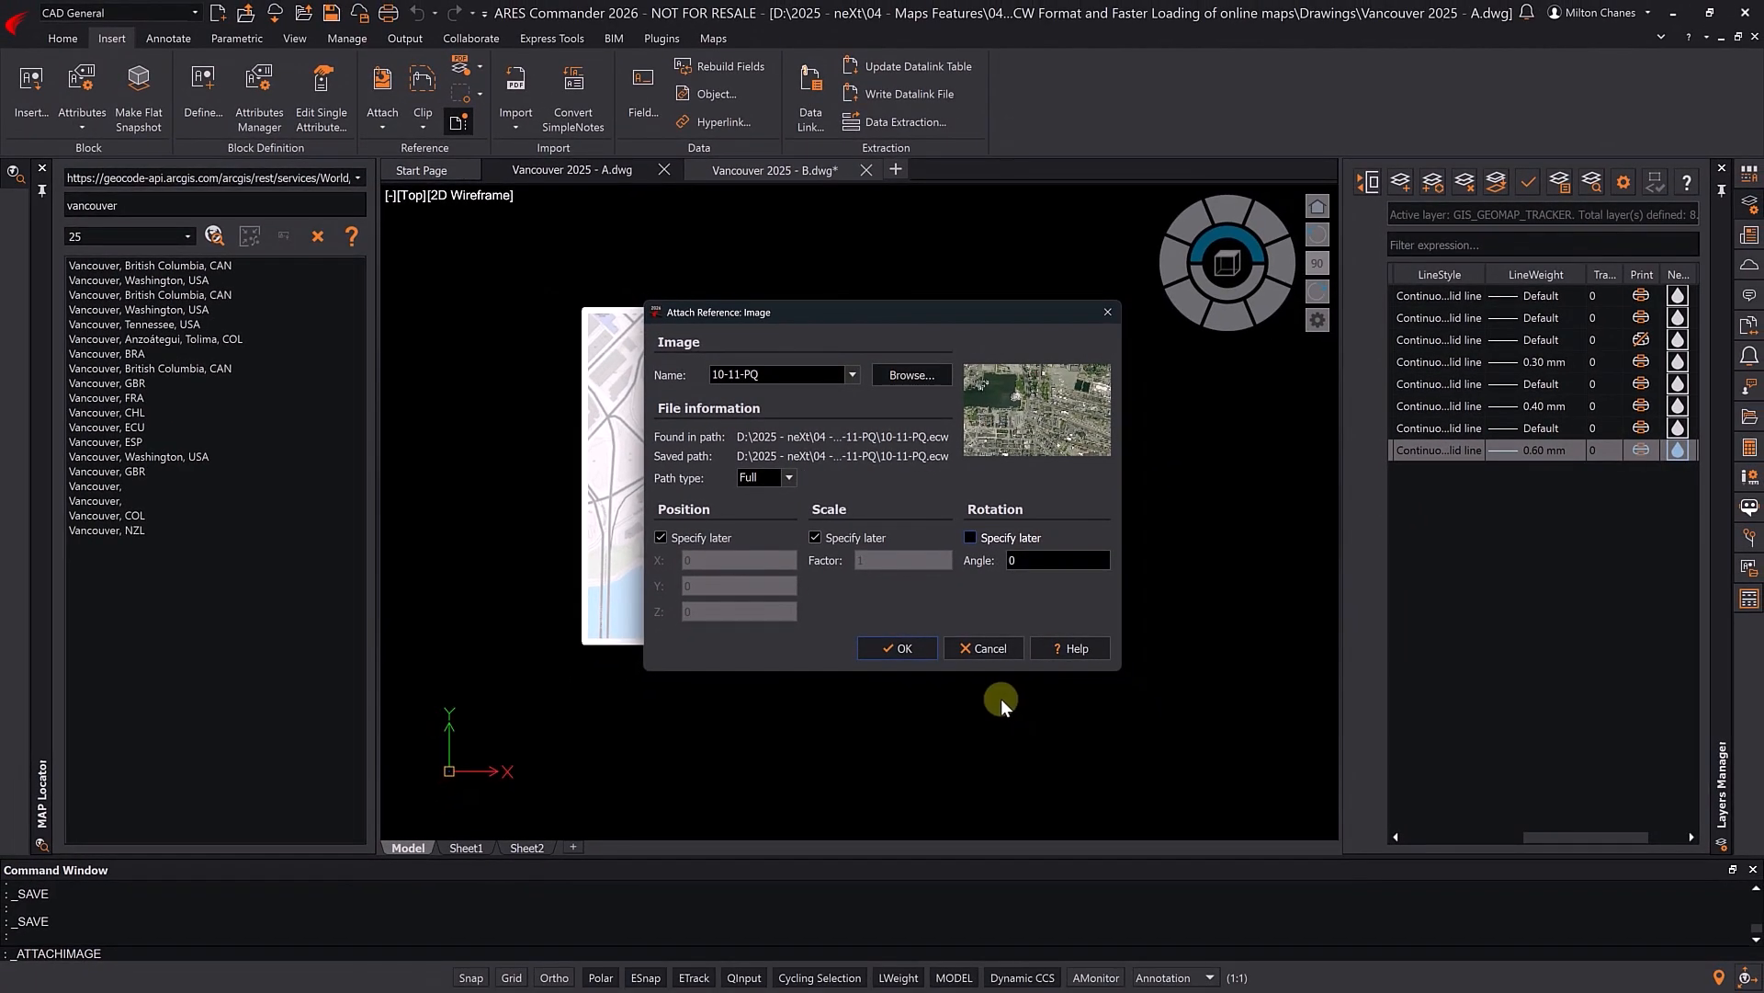
# - Attach the ECW image with position and scale picked in the drawing, placing it below and to the right of the road map image
pyautogui.click(908, 647)
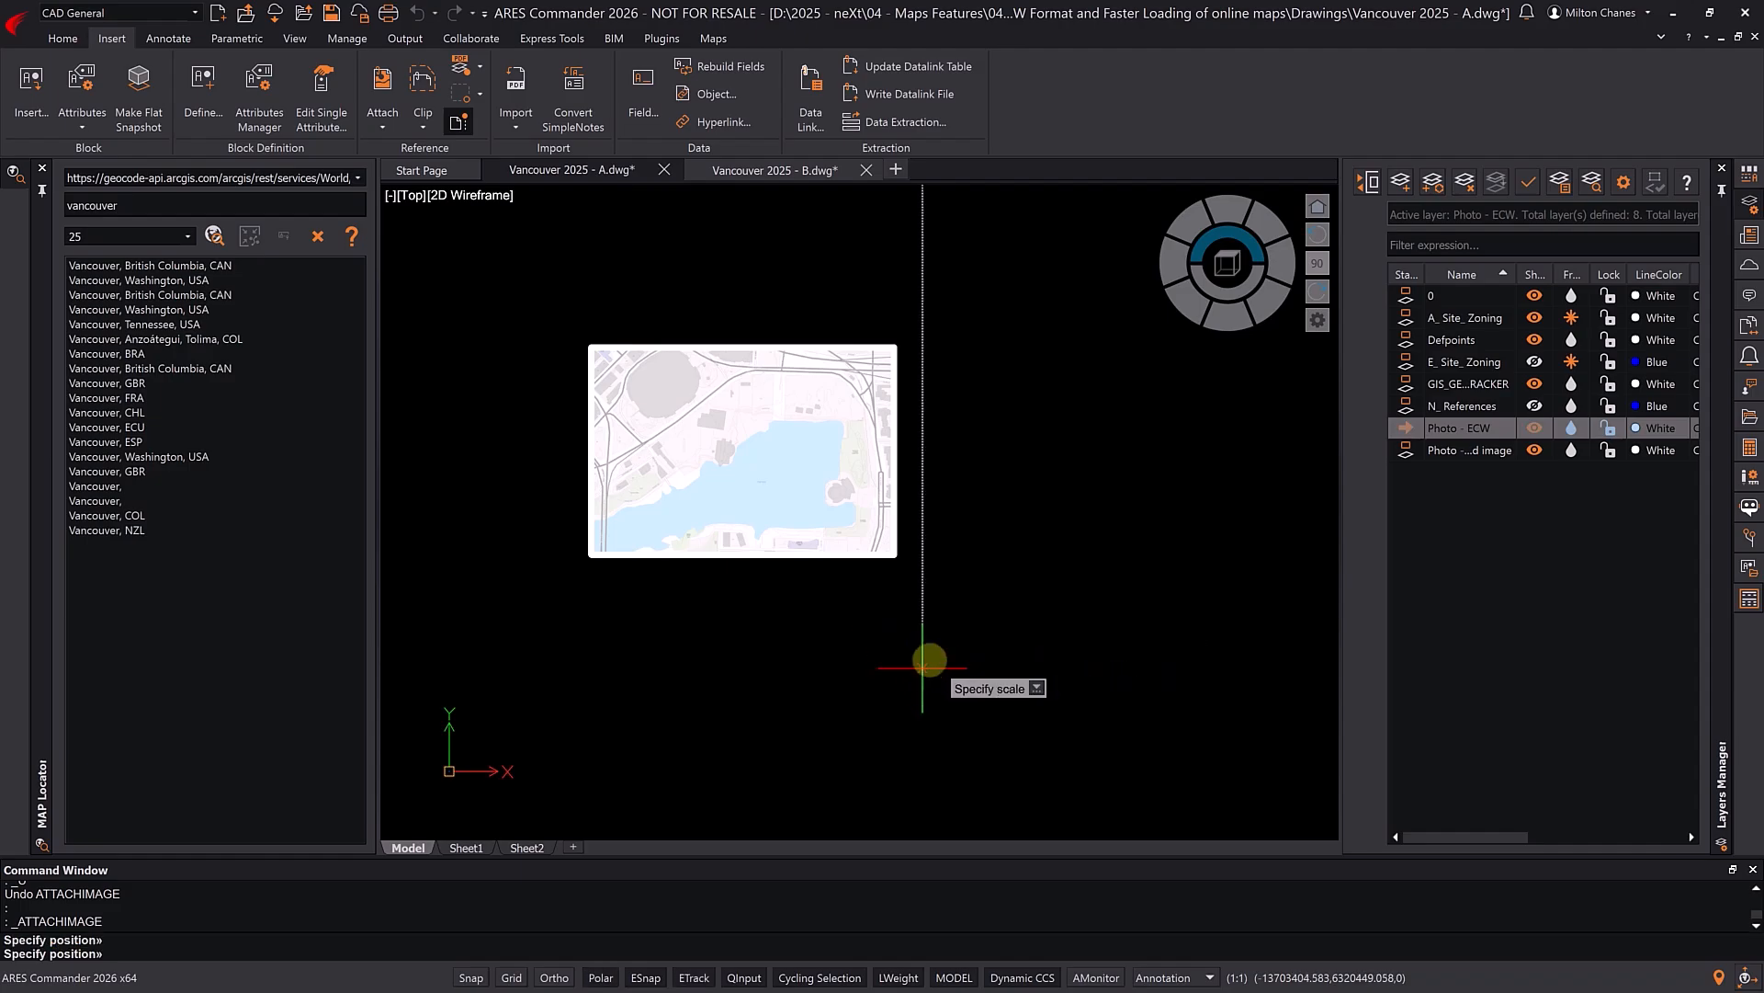
pyautogui.click(923, 668)
pyautogui.click(1100, 509)
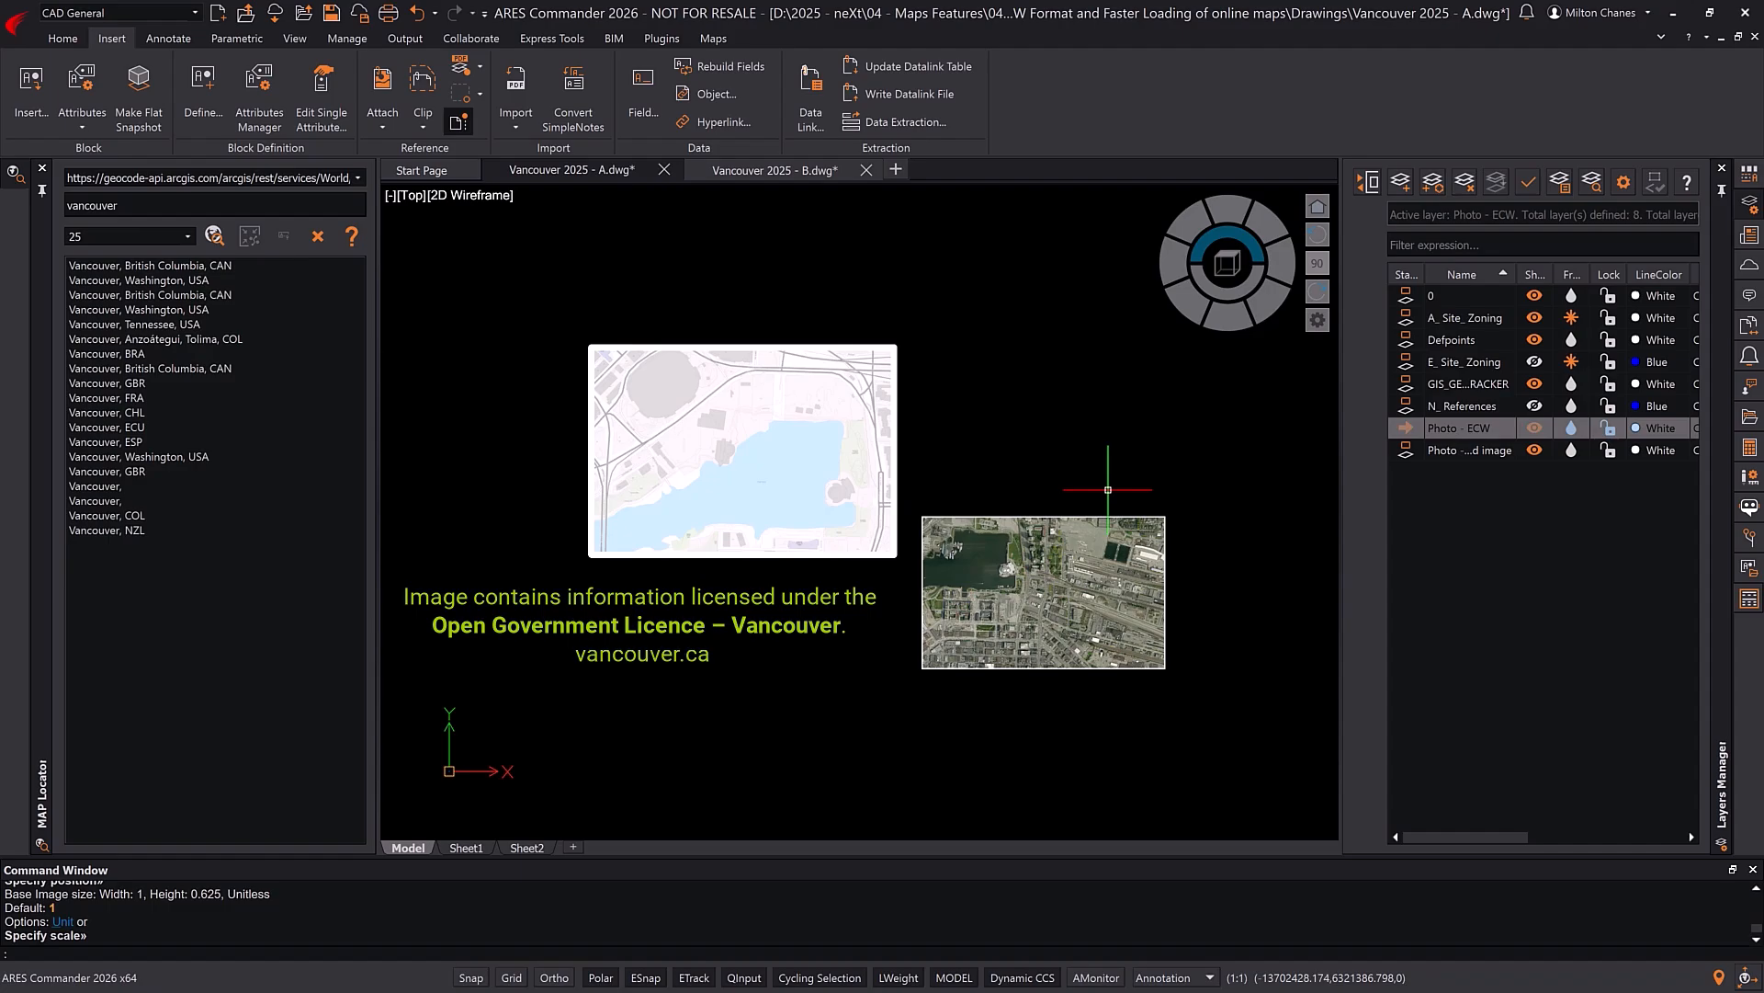
pyautogui.click(1109, 490)
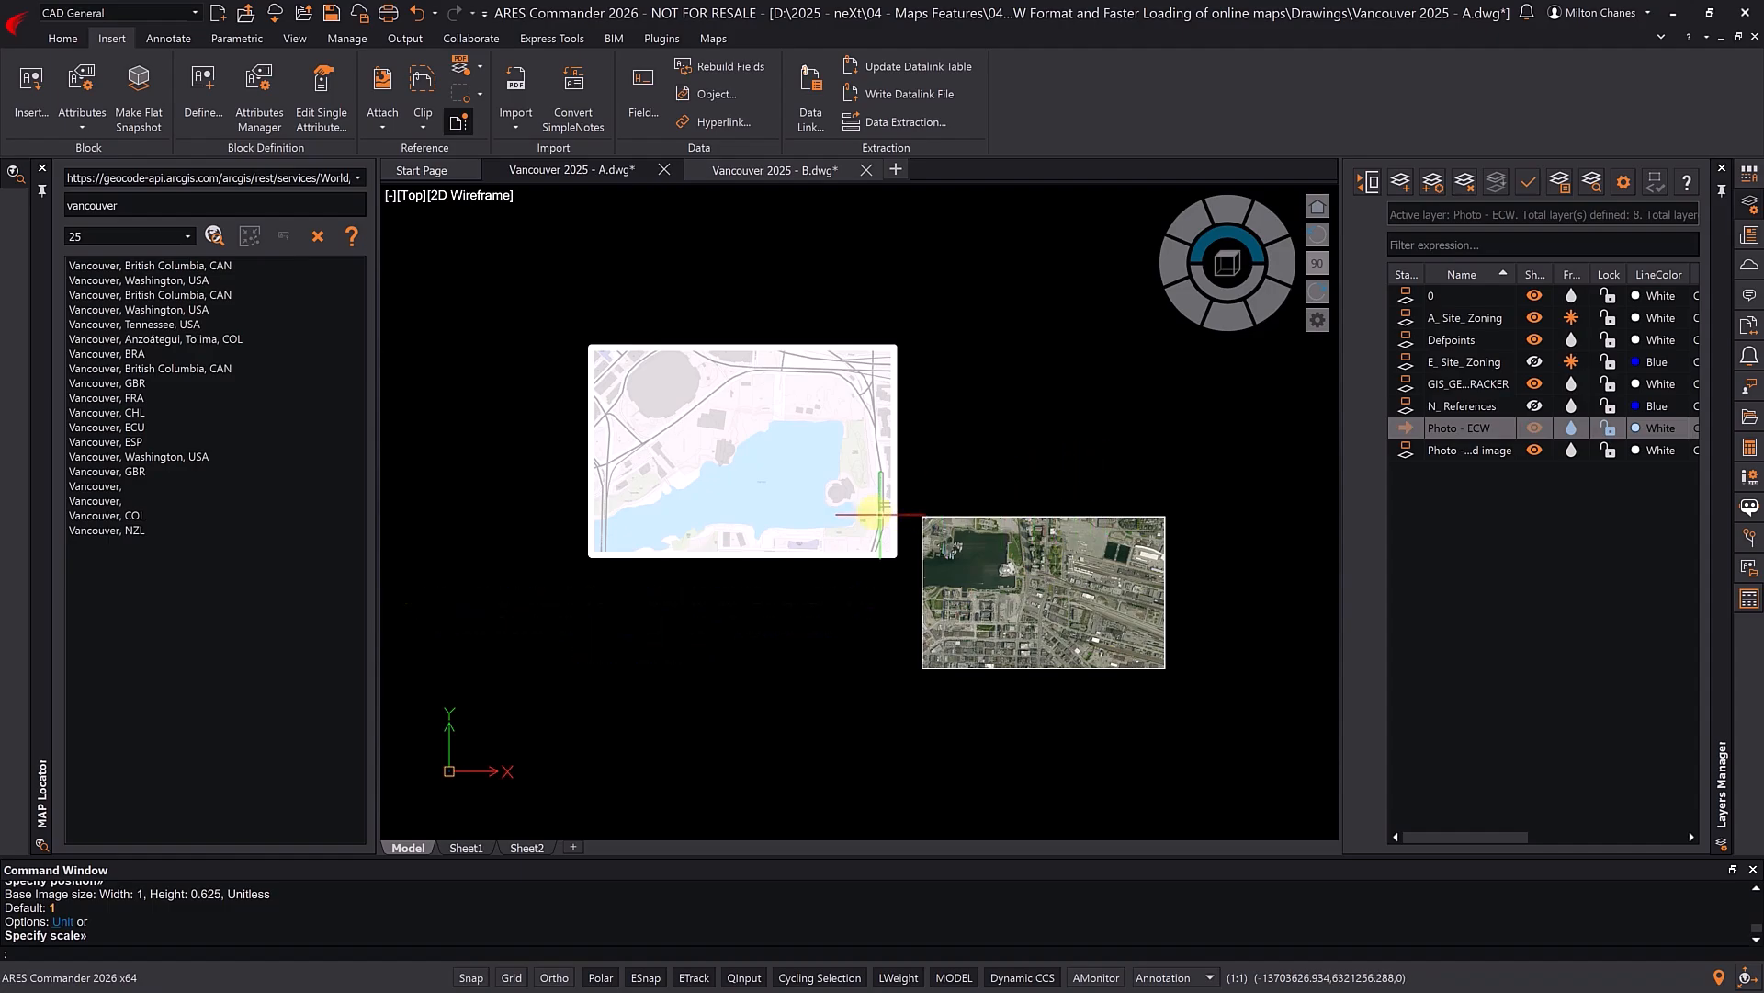
# - Draw a circle of radius about 28 over the round core of the waterfront building labelled 1455 on the road map
pyautogui.scroll(10, 835, 496)
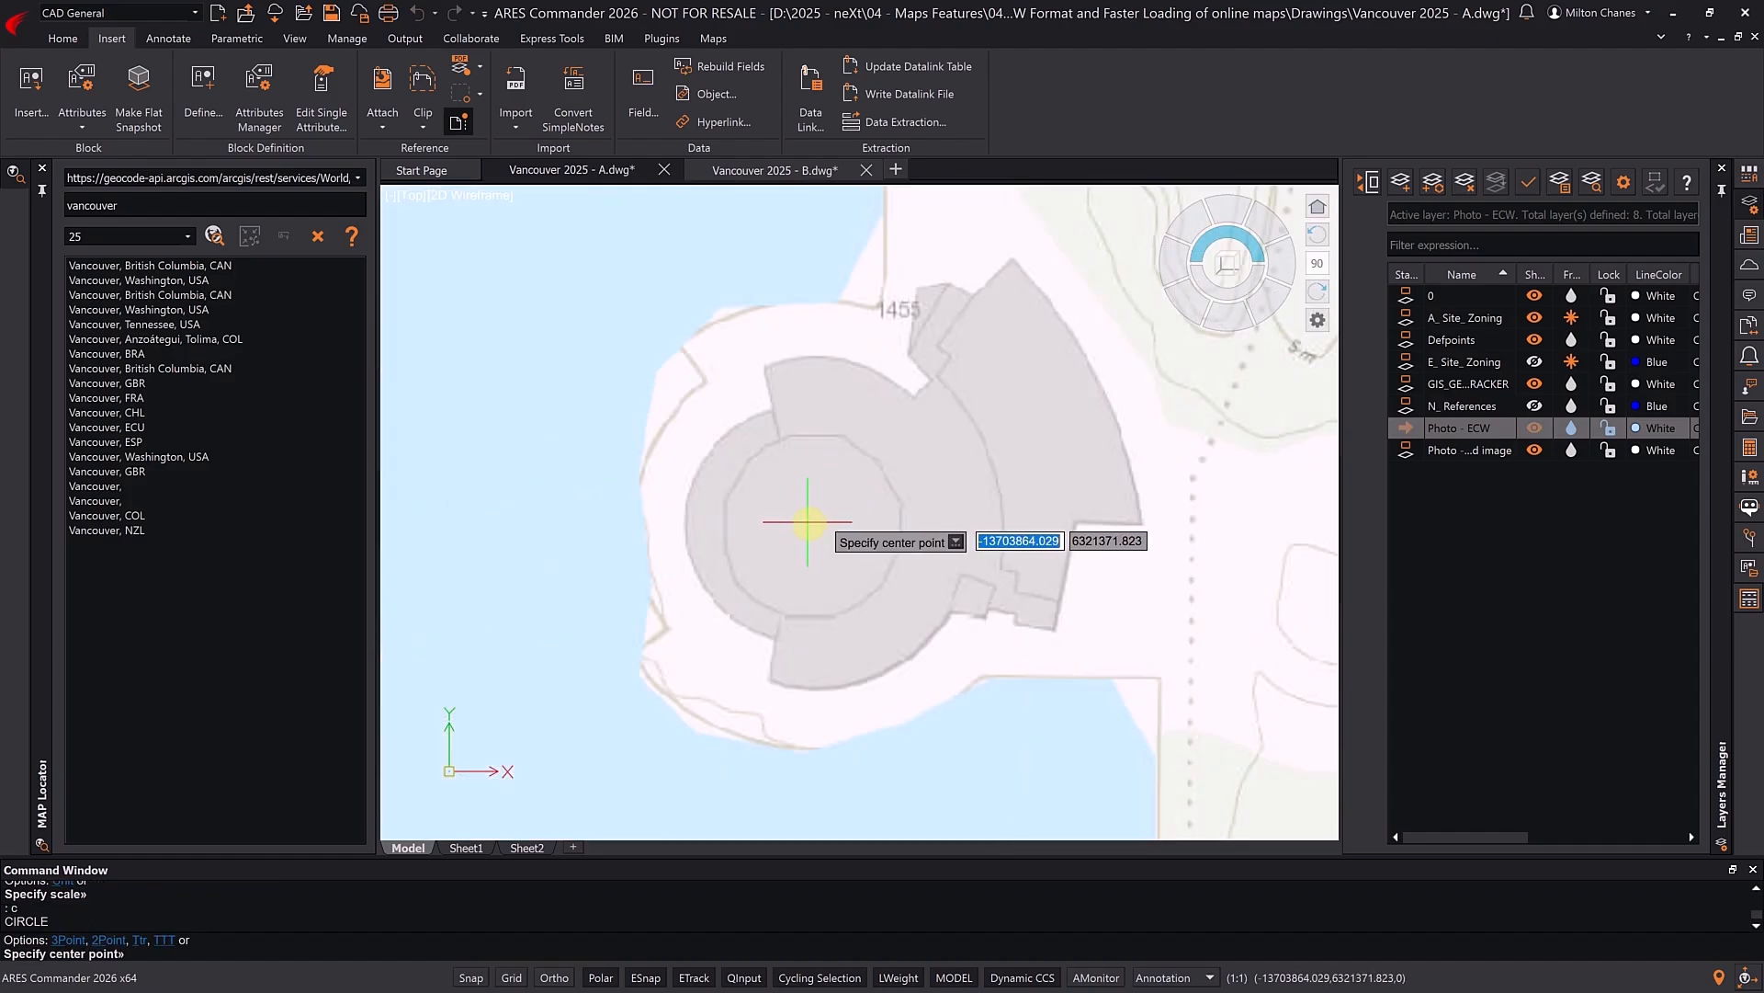
pyautogui.press('Return')
pyautogui.write('c')
pyautogui.press('Return')
pyautogui.click(809, 527)
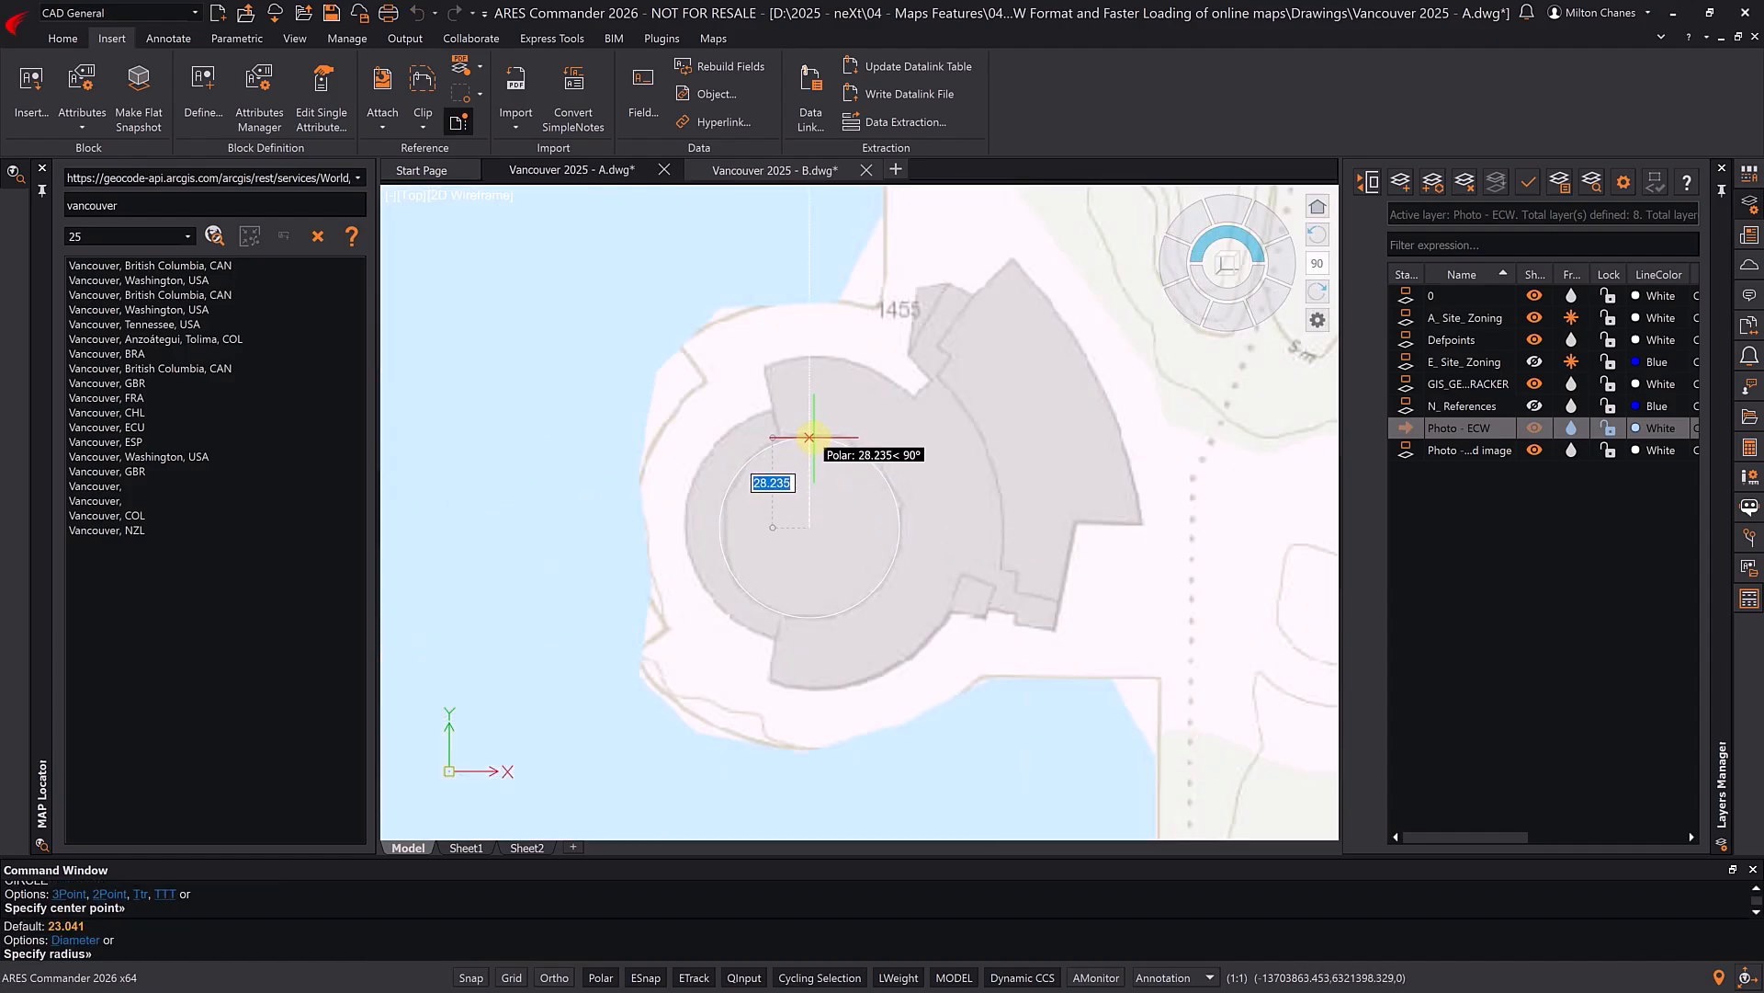
pyautogui.click(809, 437)
# - Draw a circle of radius about 23 over the round part of the building across the water on the road map
pyautogui.scroll(-5, 899, 477)
pyautogui.moveTo(709, 405); pyautogui.dragTo(783, 444, button='middle')
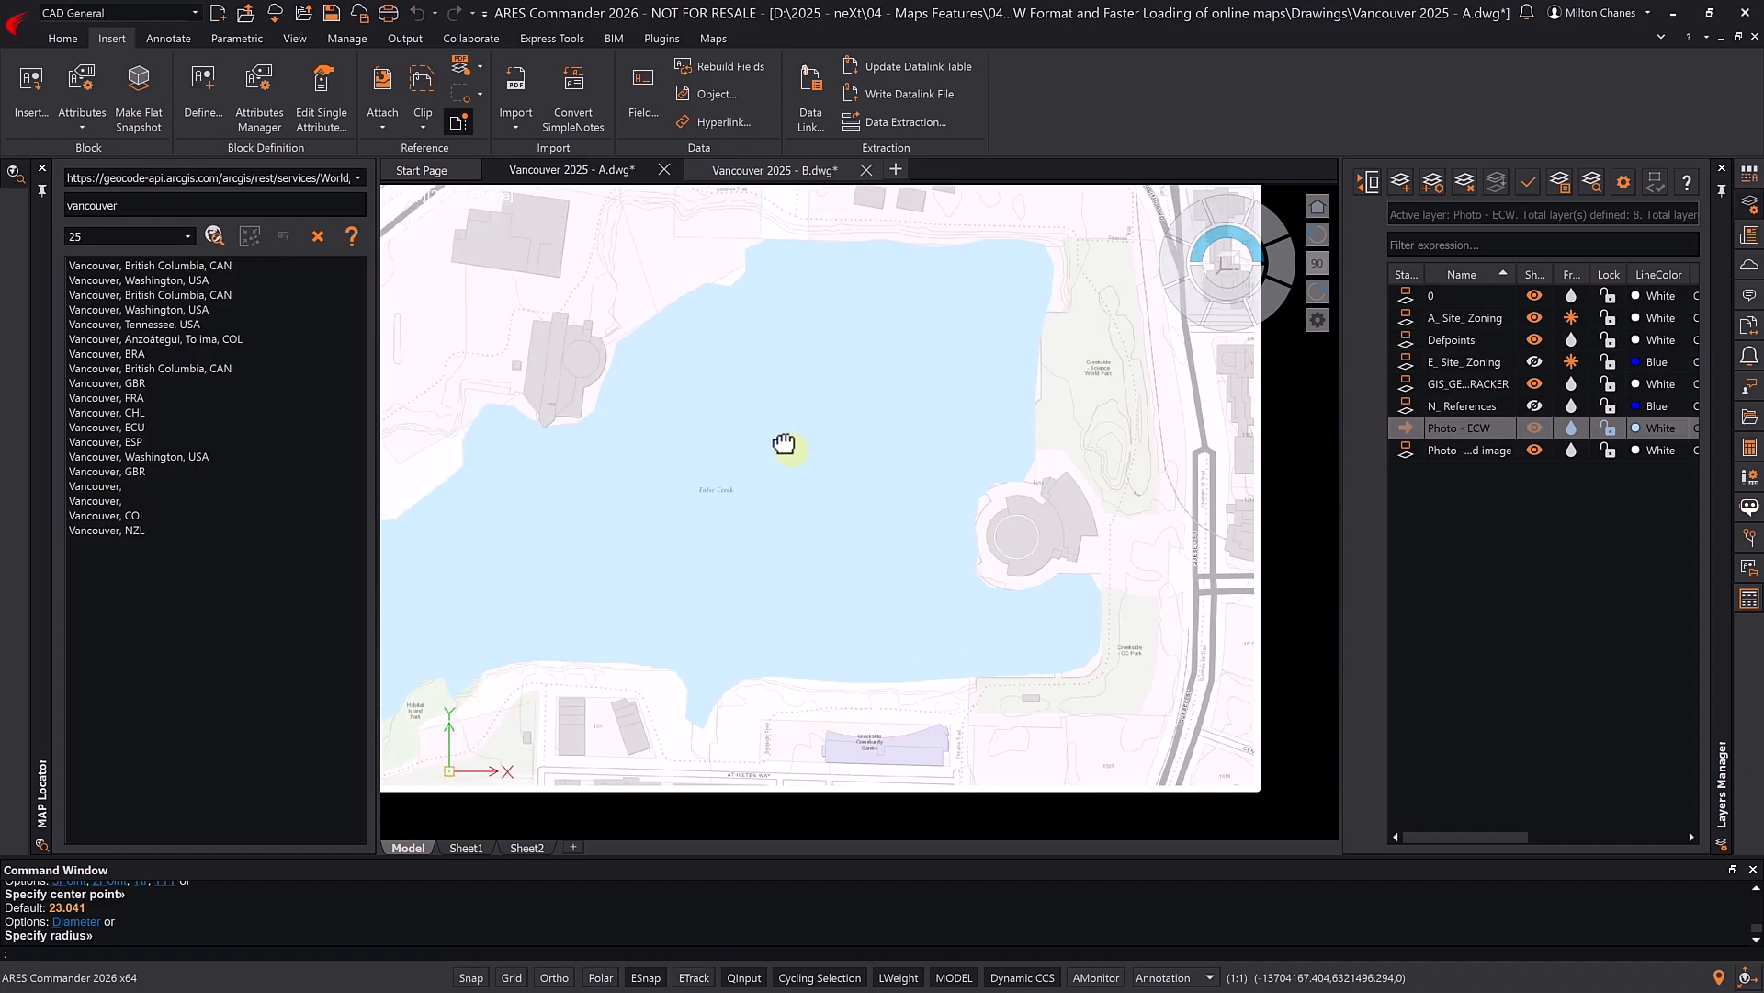
pyautogui.scroll(8, 599, 367)
pyautogui.press('Return')
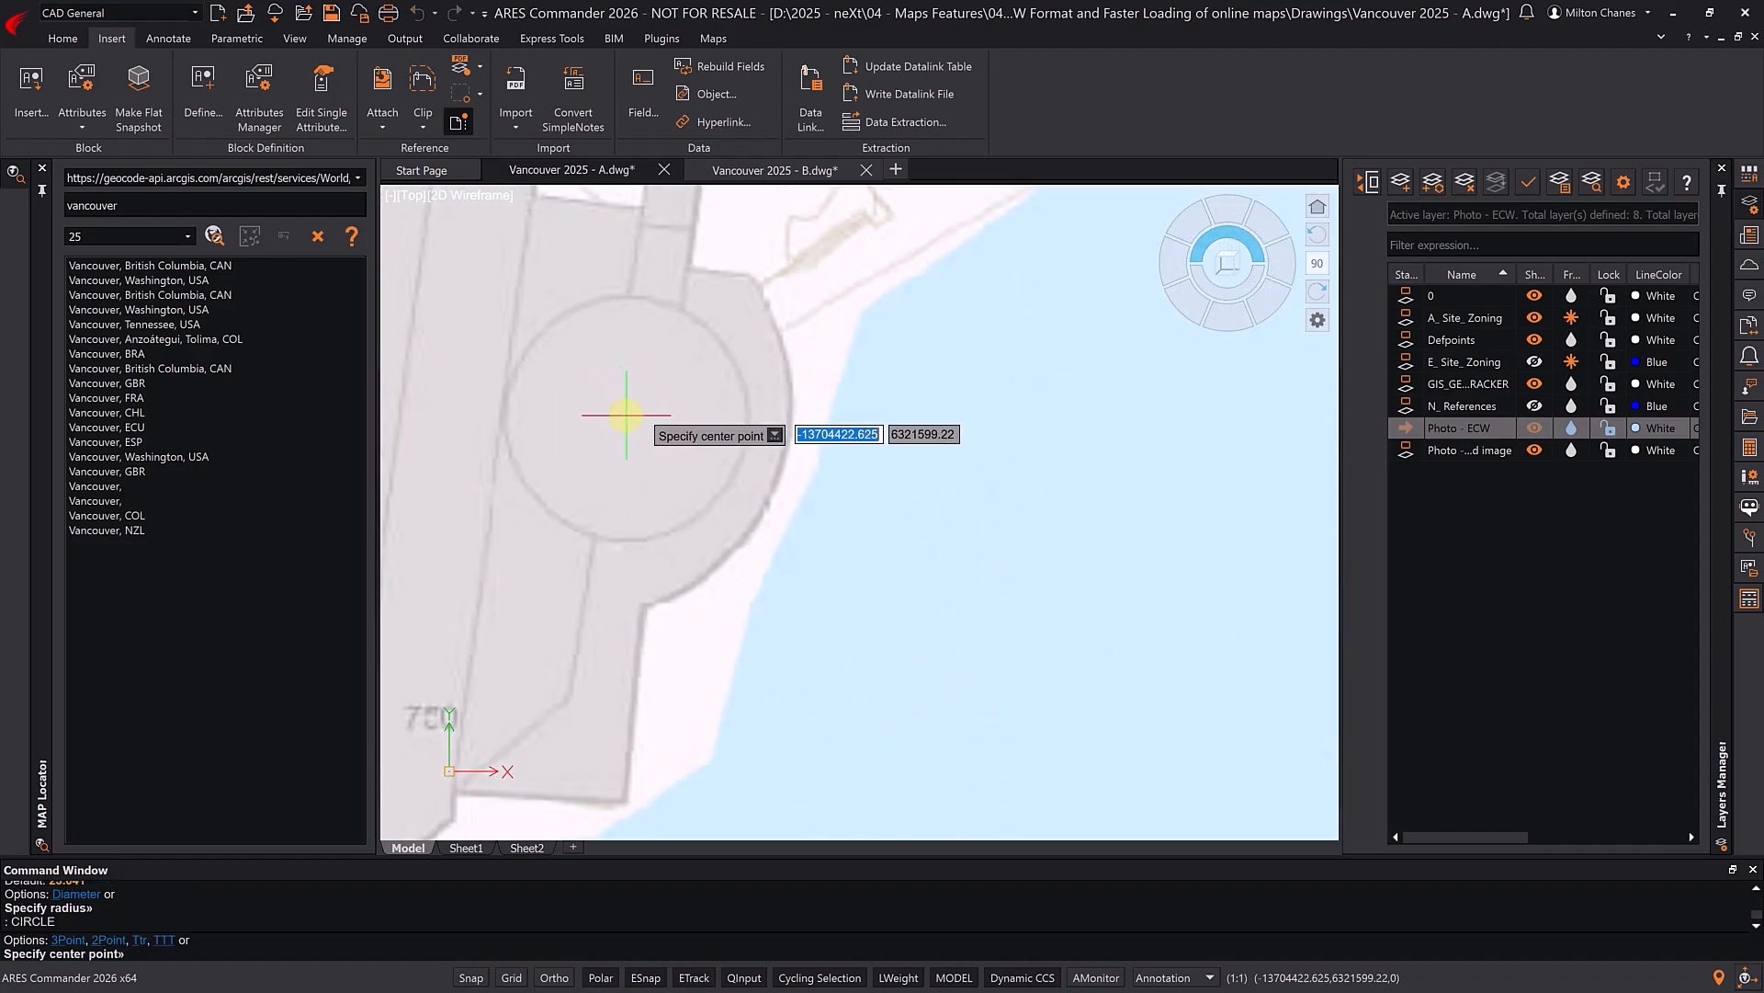
pyautogui.click(625, 415)
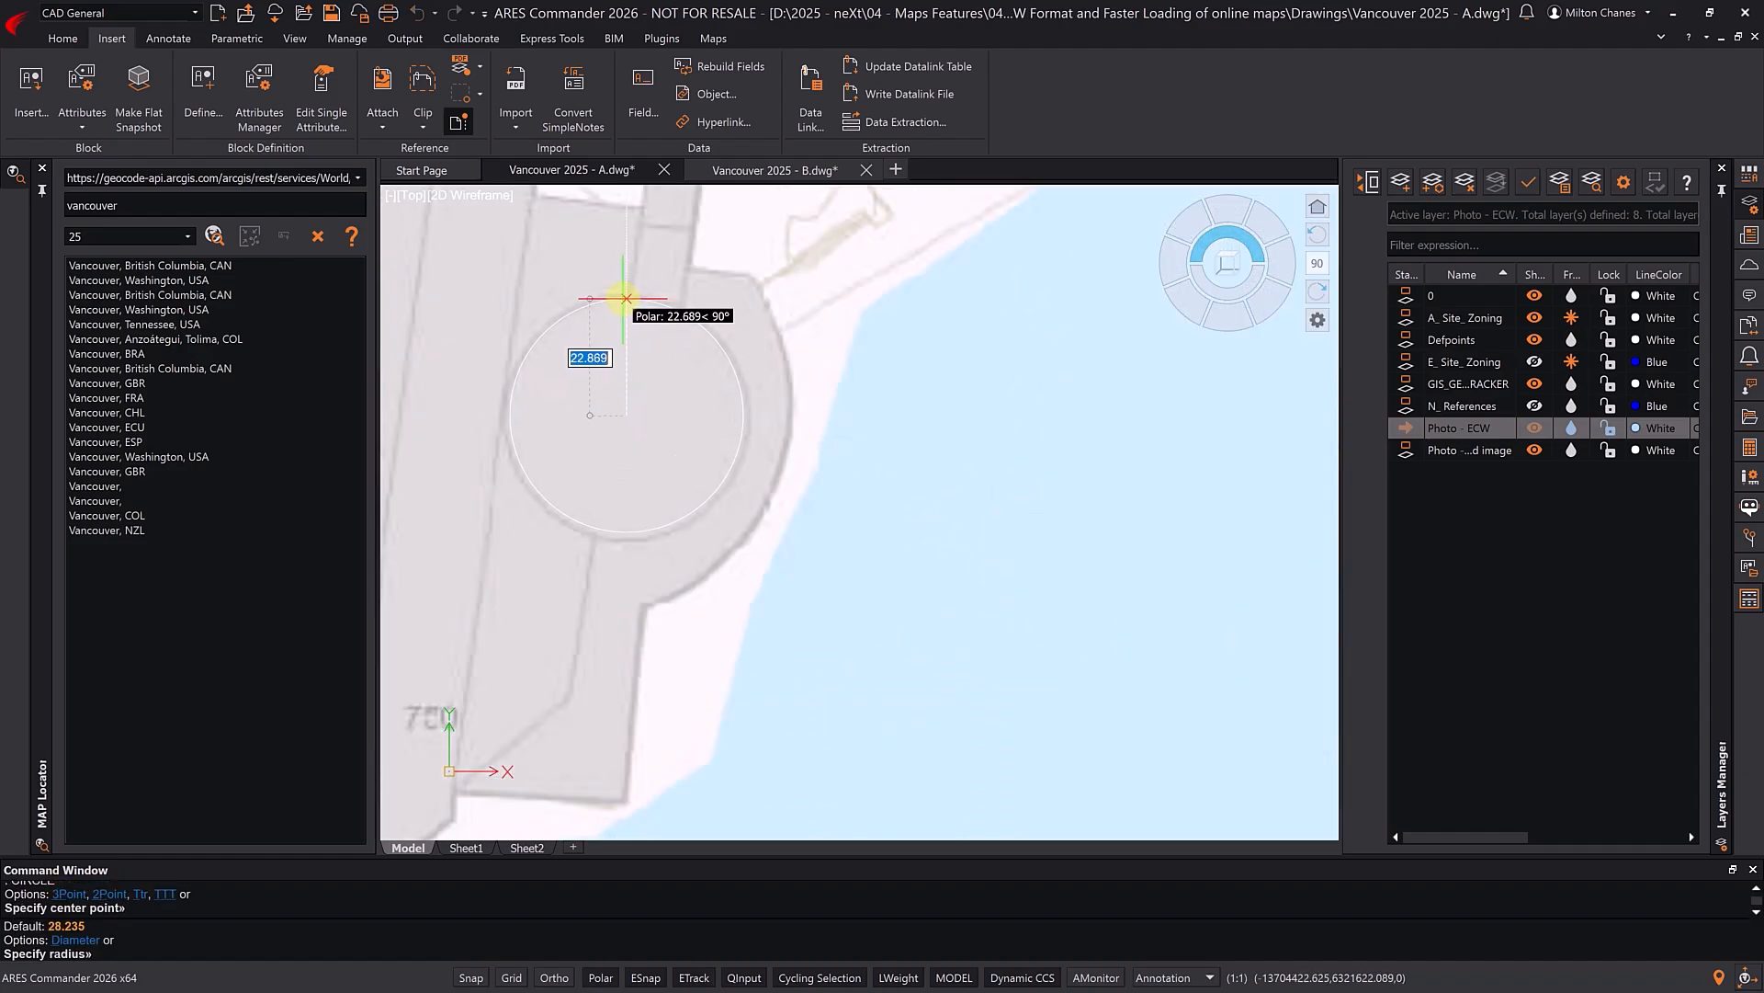
pyautogui.click(626, 300)
pyautogui.scroll(-6, 644, 322)
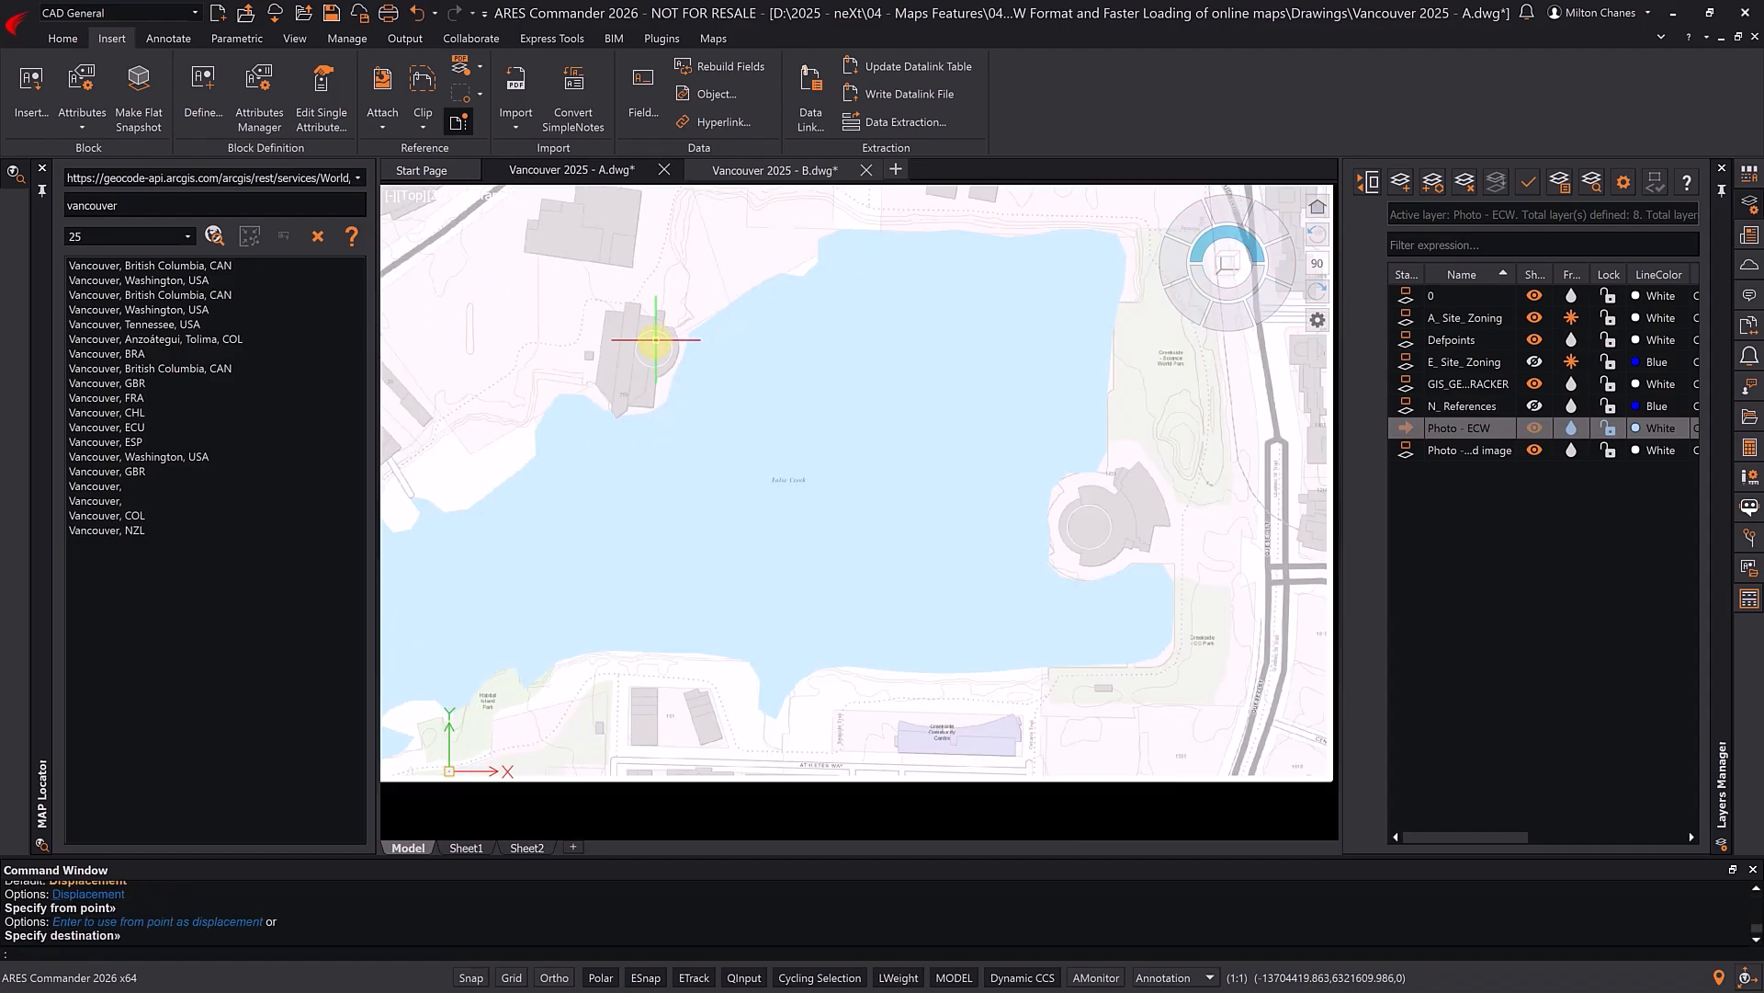
# - Move the ECW image from the centre of its domed building to the centre of the matching circle on the road map
pyautogui.scroll(-2, 656, 341)
pyautogui.moveTo(968, 563); pyautogui.dragTo(506, 392, button='middle')
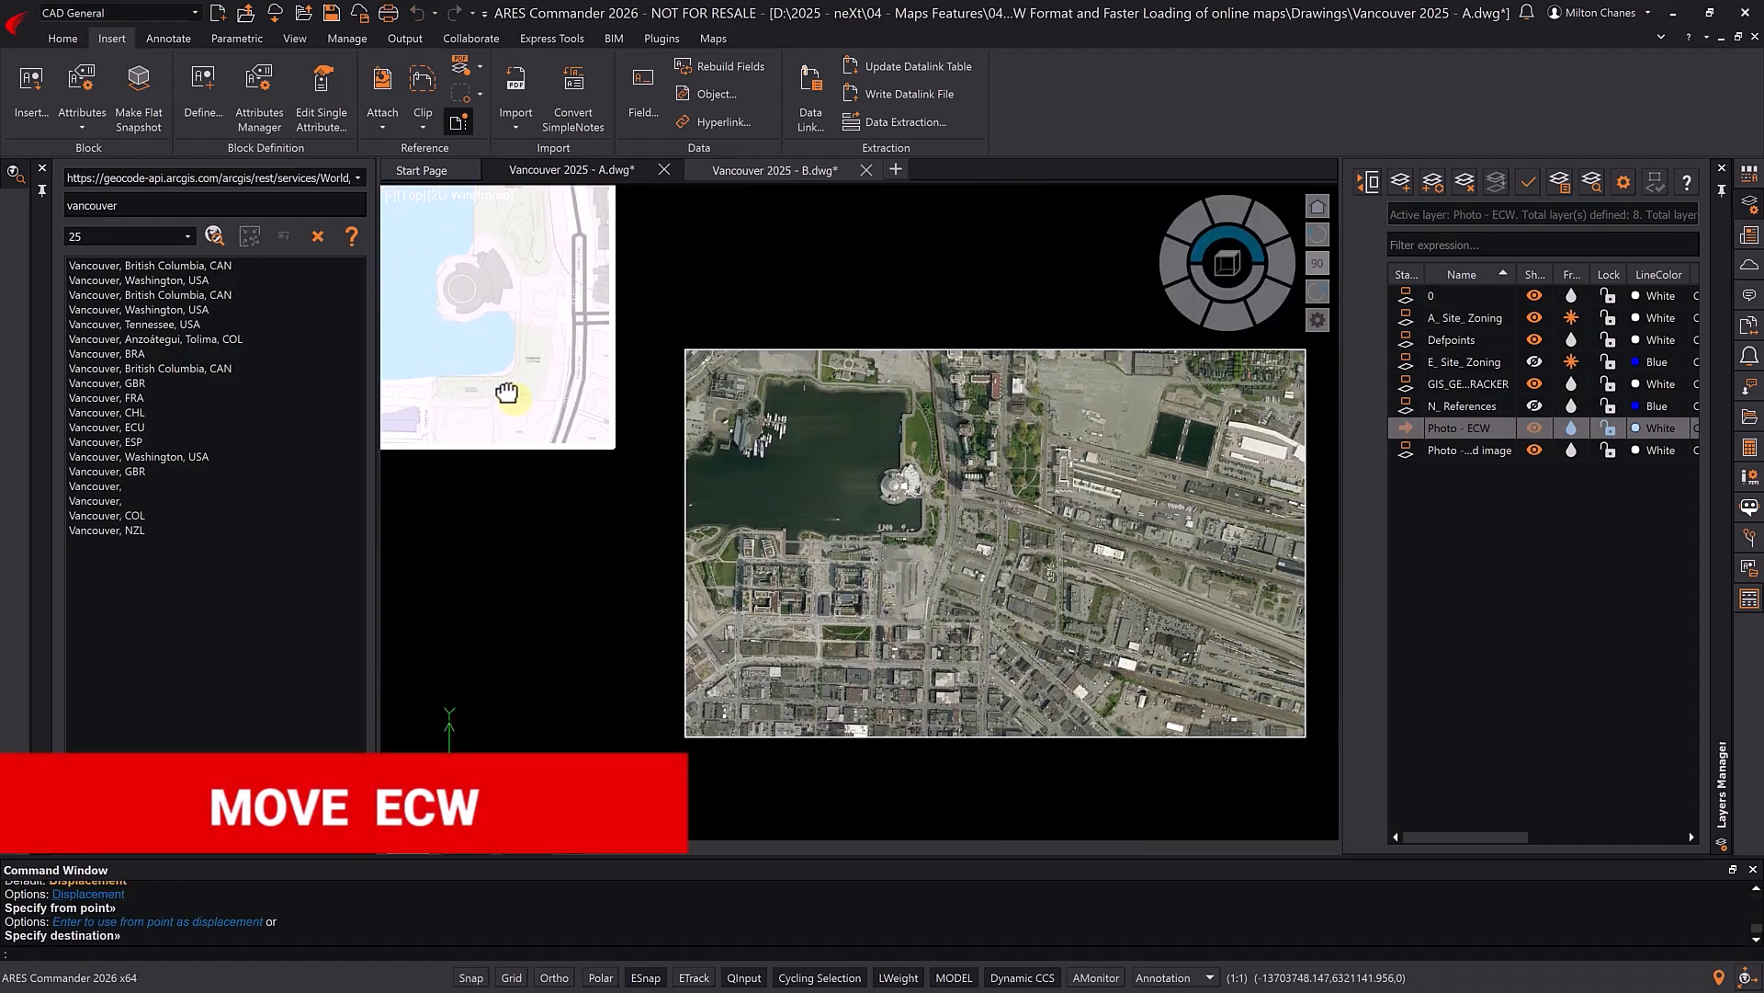
pyautogui.write('m')
pyautogui.press('Return')
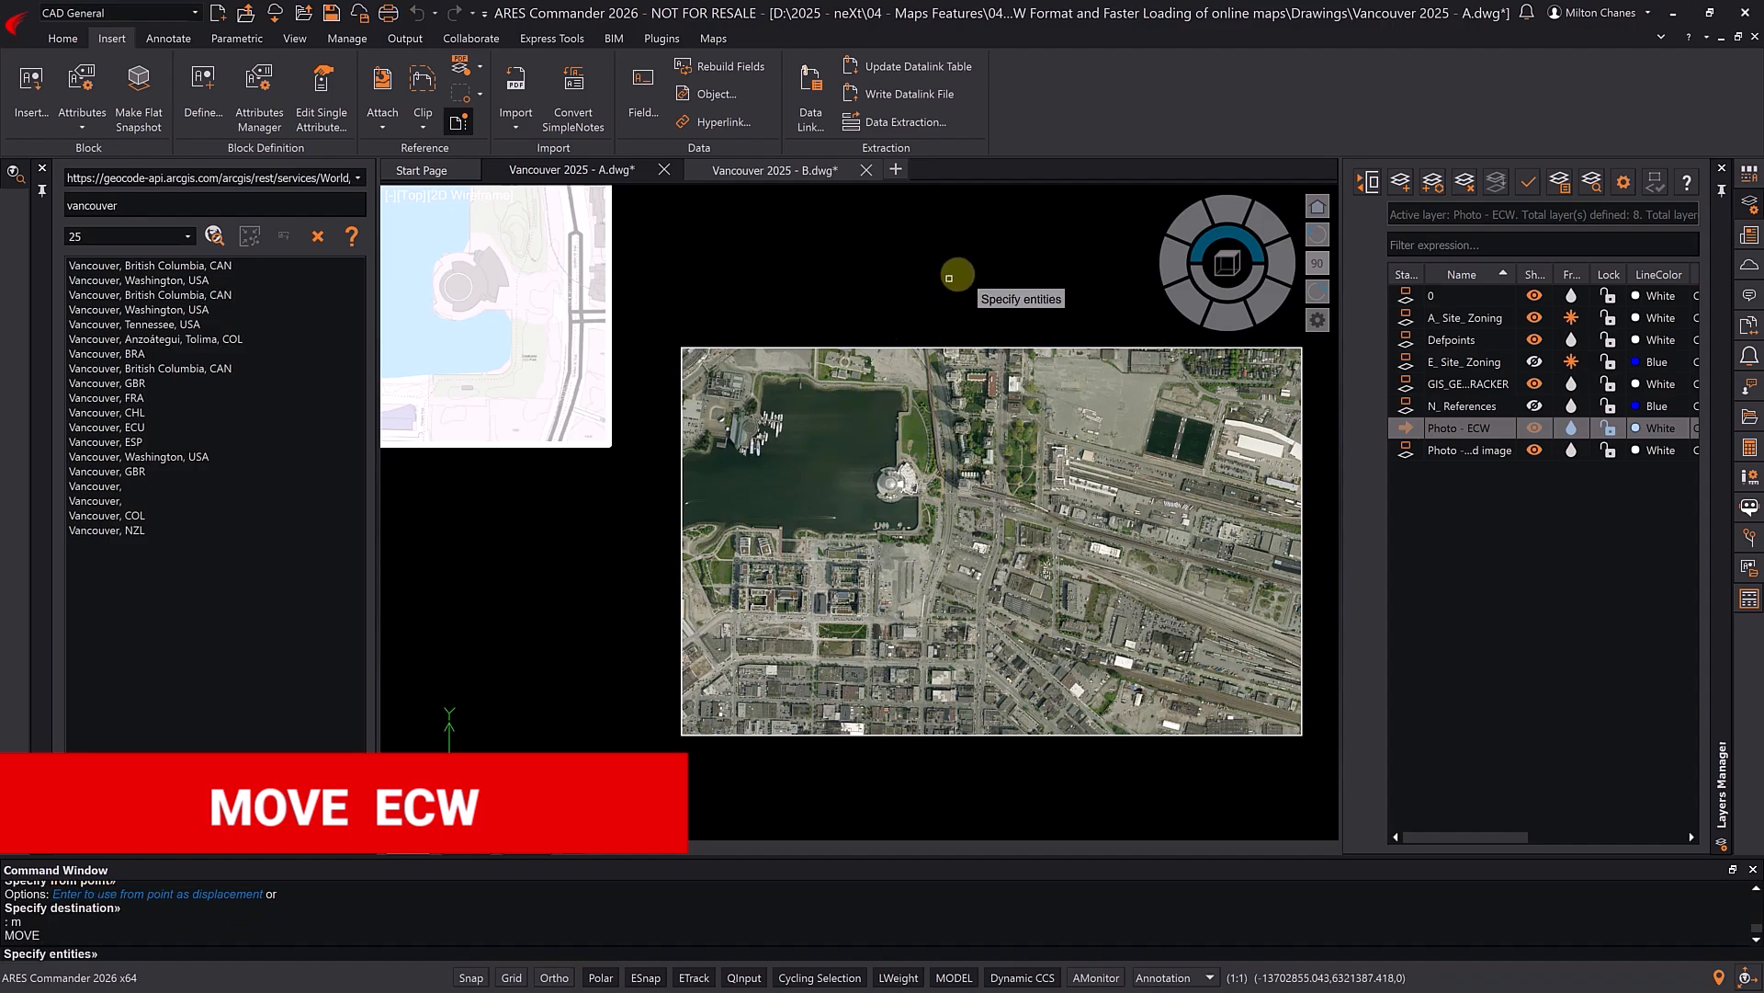
pyautogui.click(885, 423)
pyautogui.press('Return')
pyautogui.scroll(5, 896, 482)
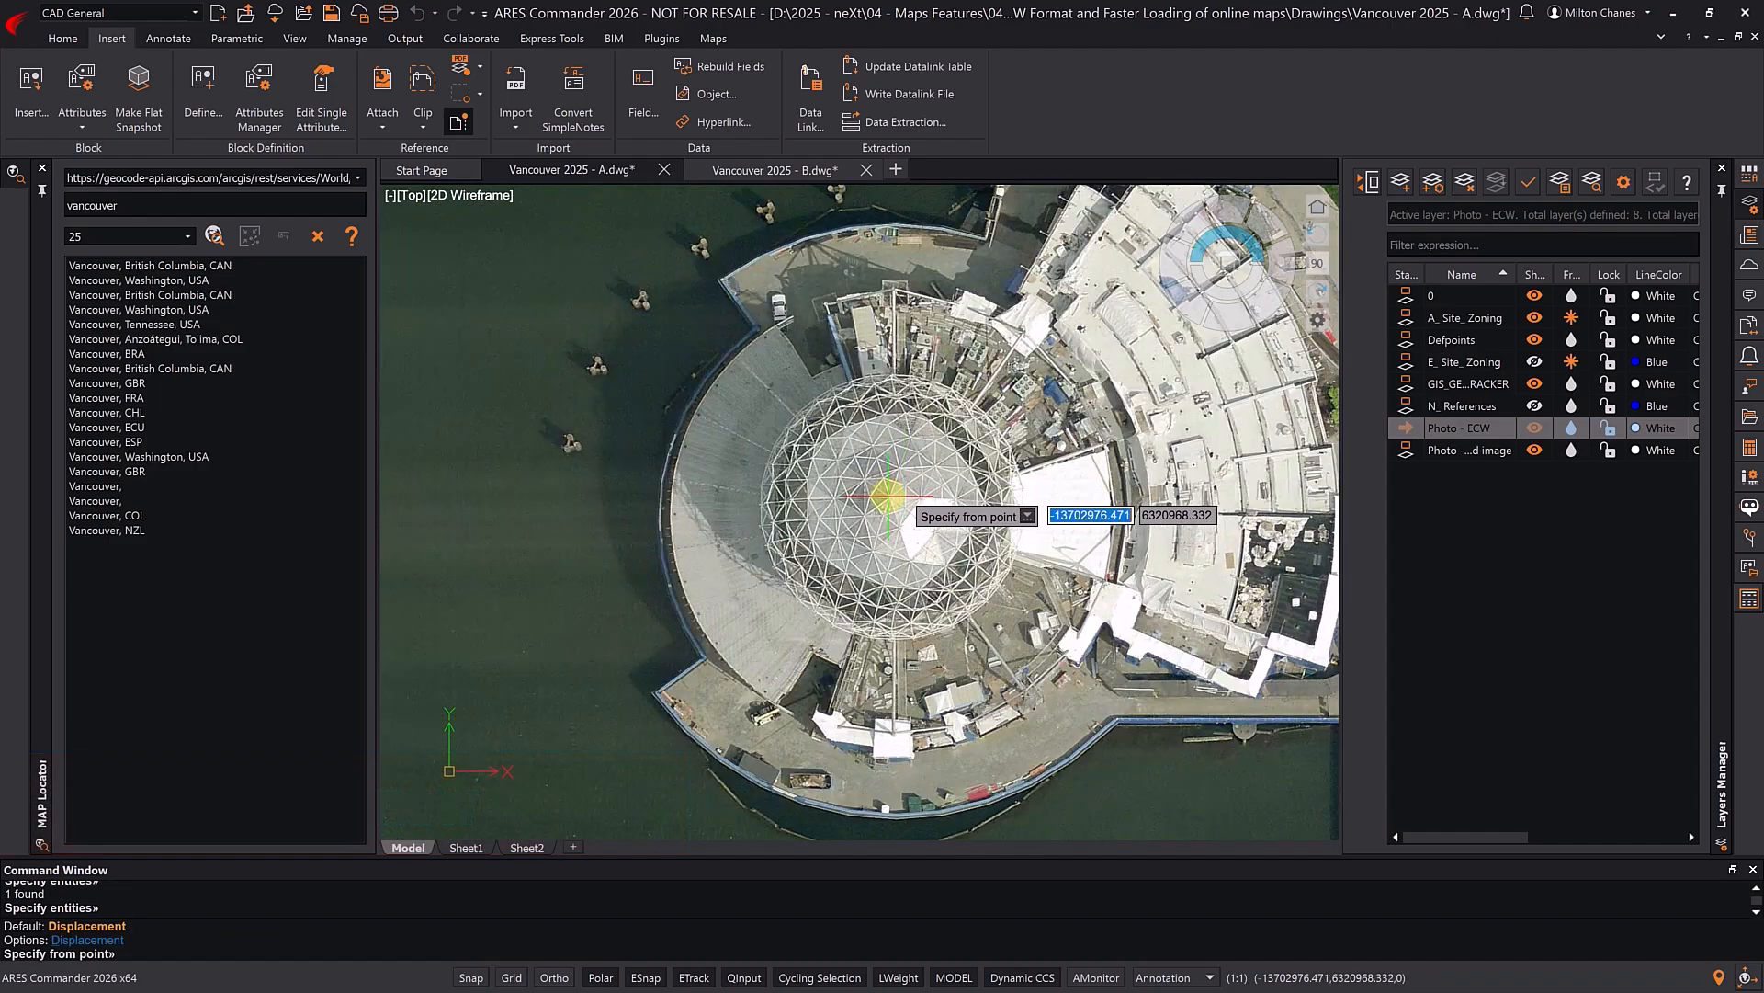
pyautogui.click(888, 496)
pyautogui.scroll(-5, 888, 496)
pyautogui.scroll(5, 812, 382)
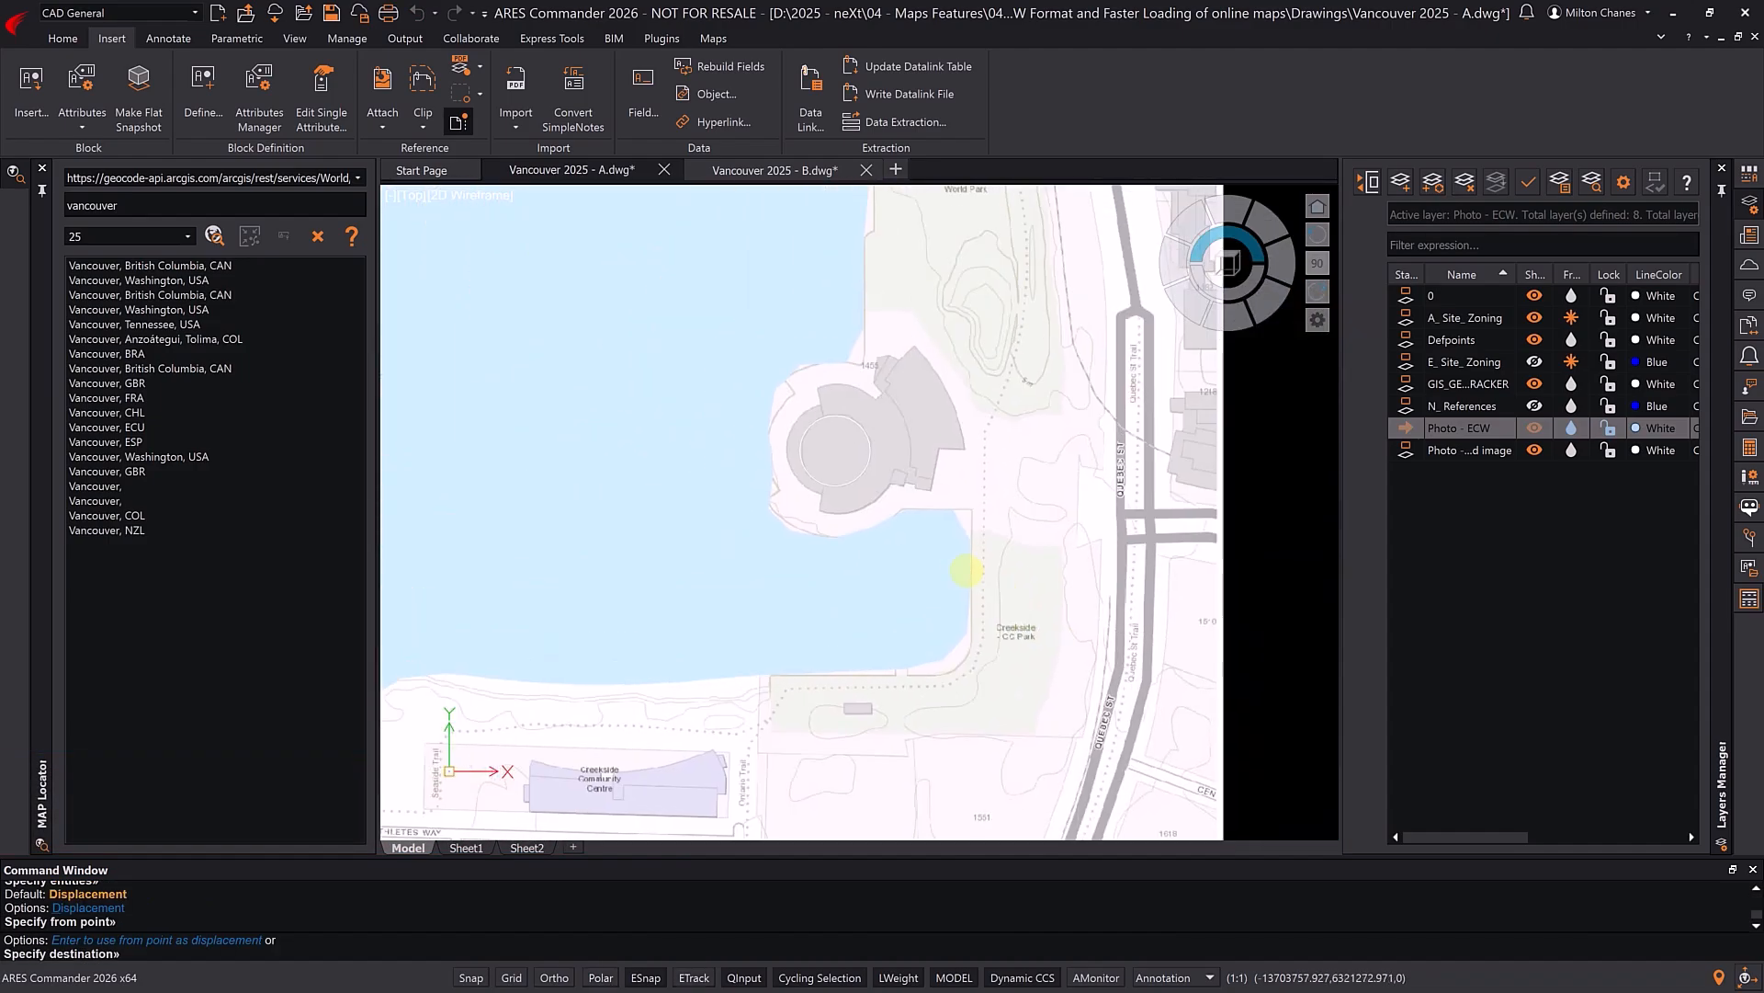
pyautogui.click(835, 449)
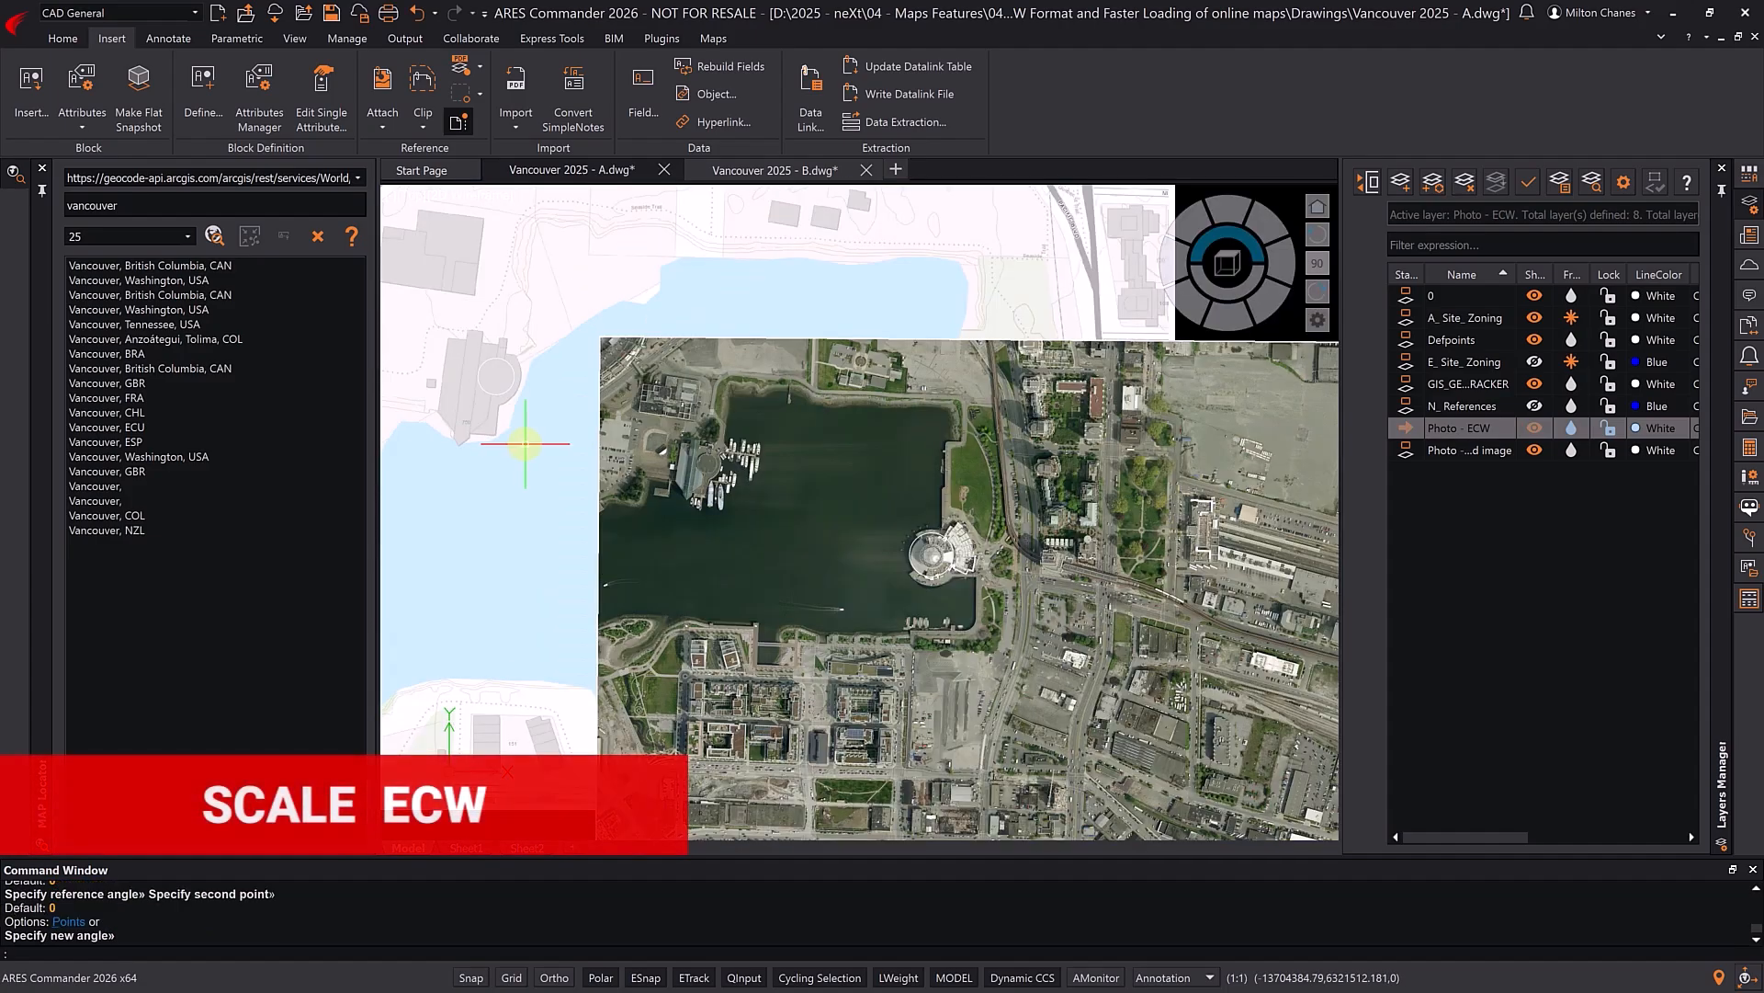
# - Scale the ECW image by reference from the dome's centre, matching its distance to the round marina building with the road map's
pyautogui.write('c')
pyautogui.press('Return')
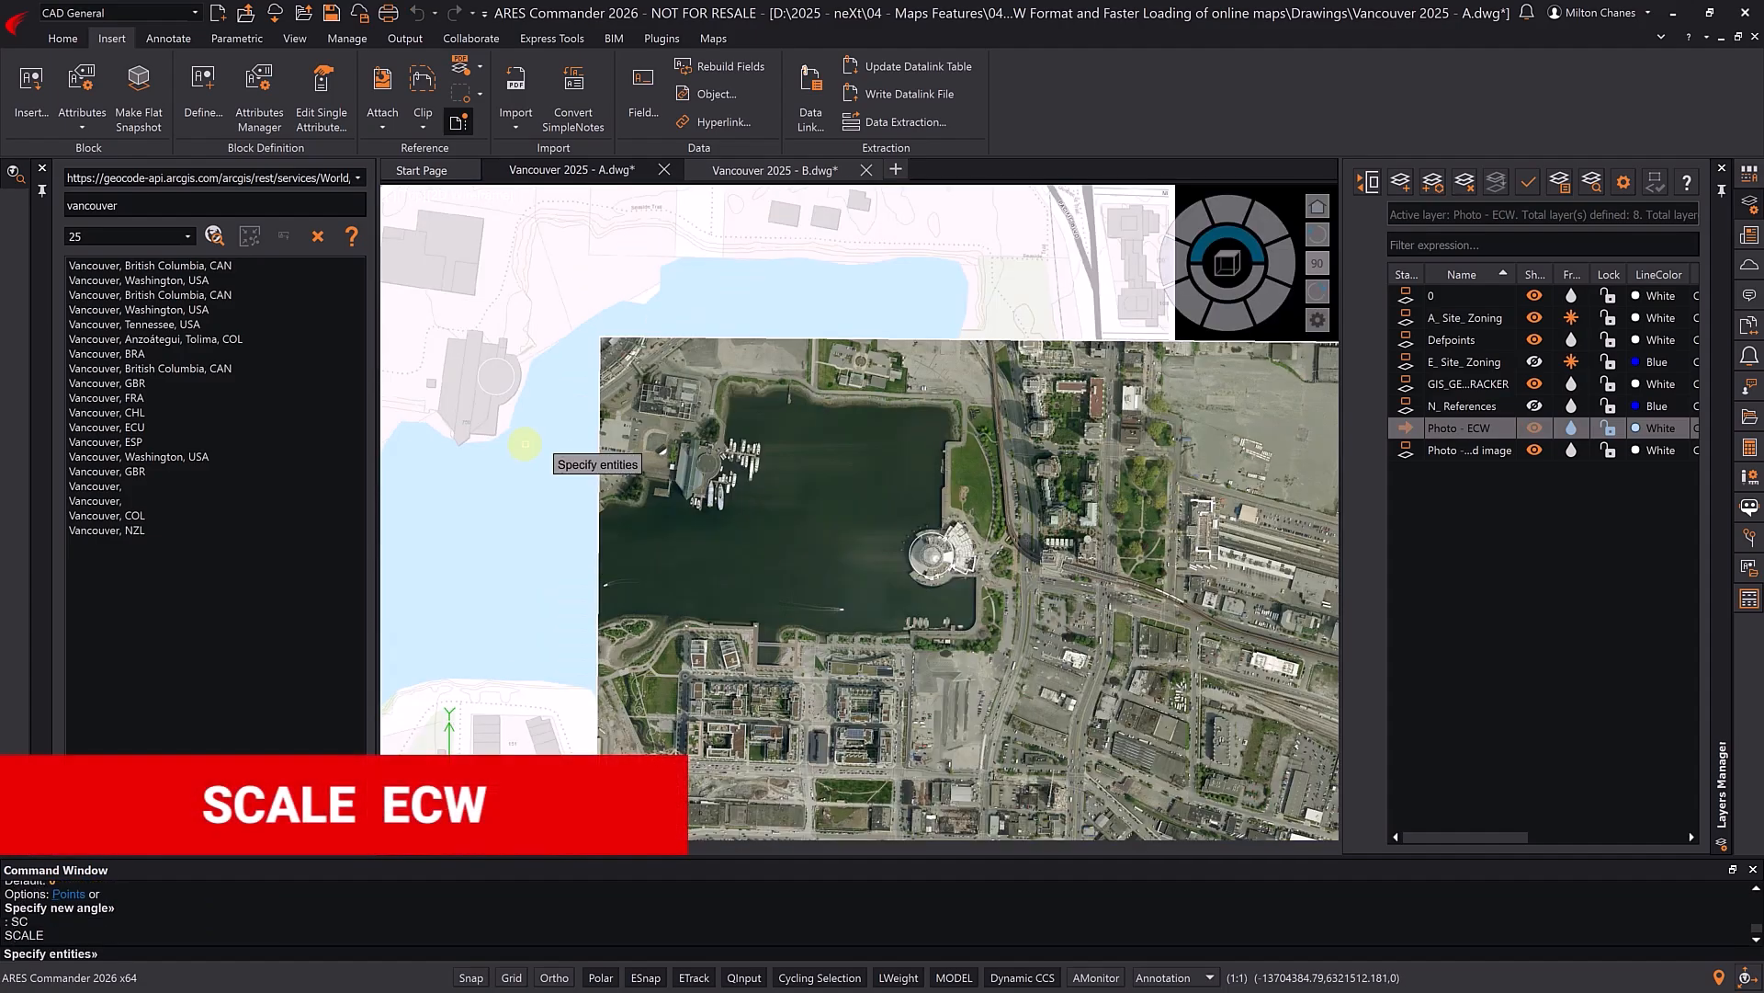
pyautogui.click(1082, 354)
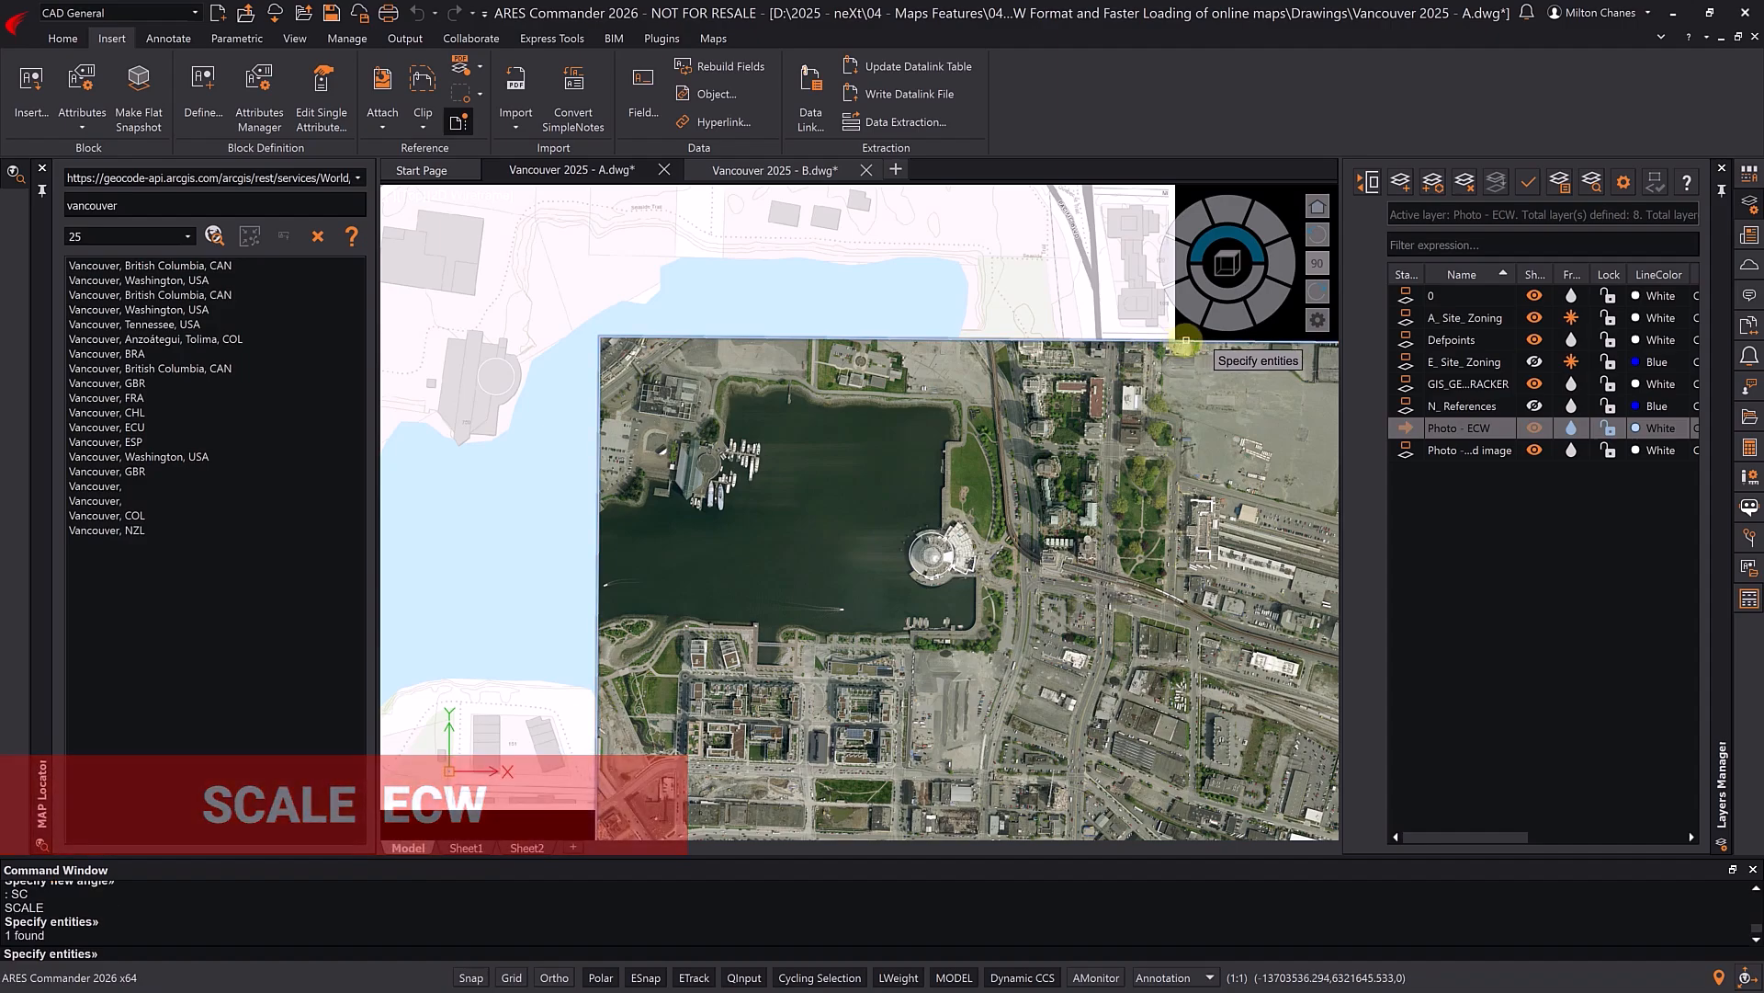
pyautogui.press('Return')
pyautogui.click(935, 552)
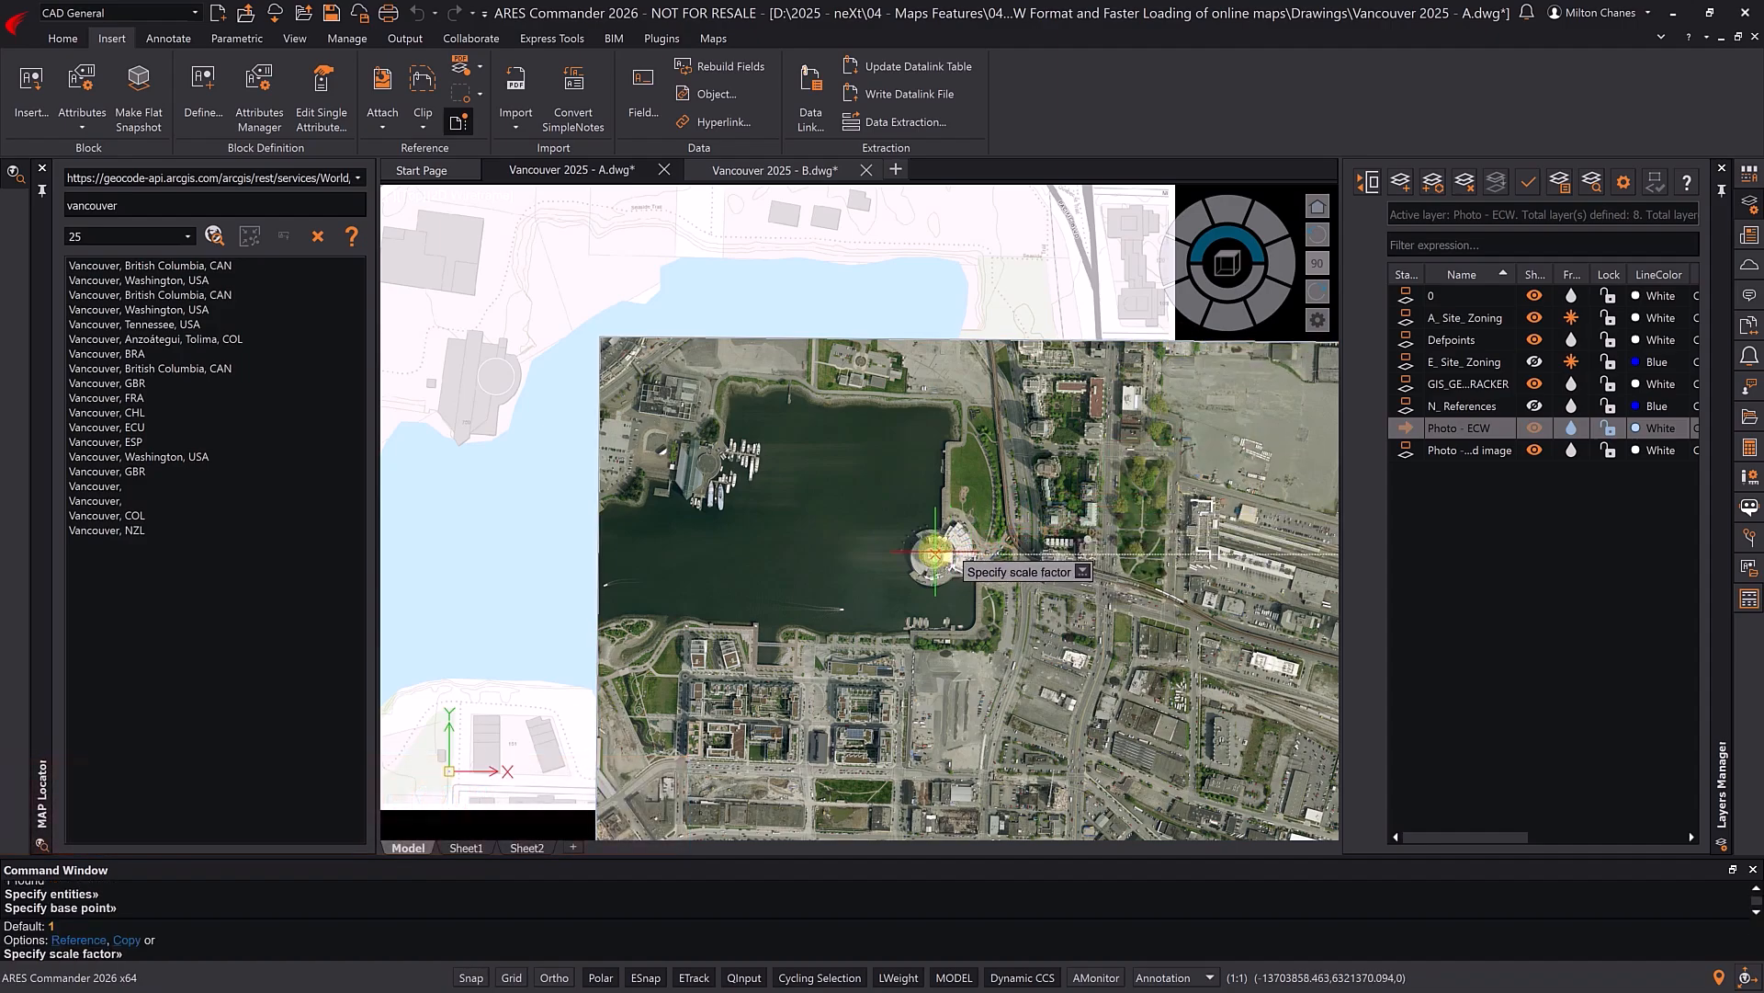
pyautogui.write('r')
pyautogui.press('Return')
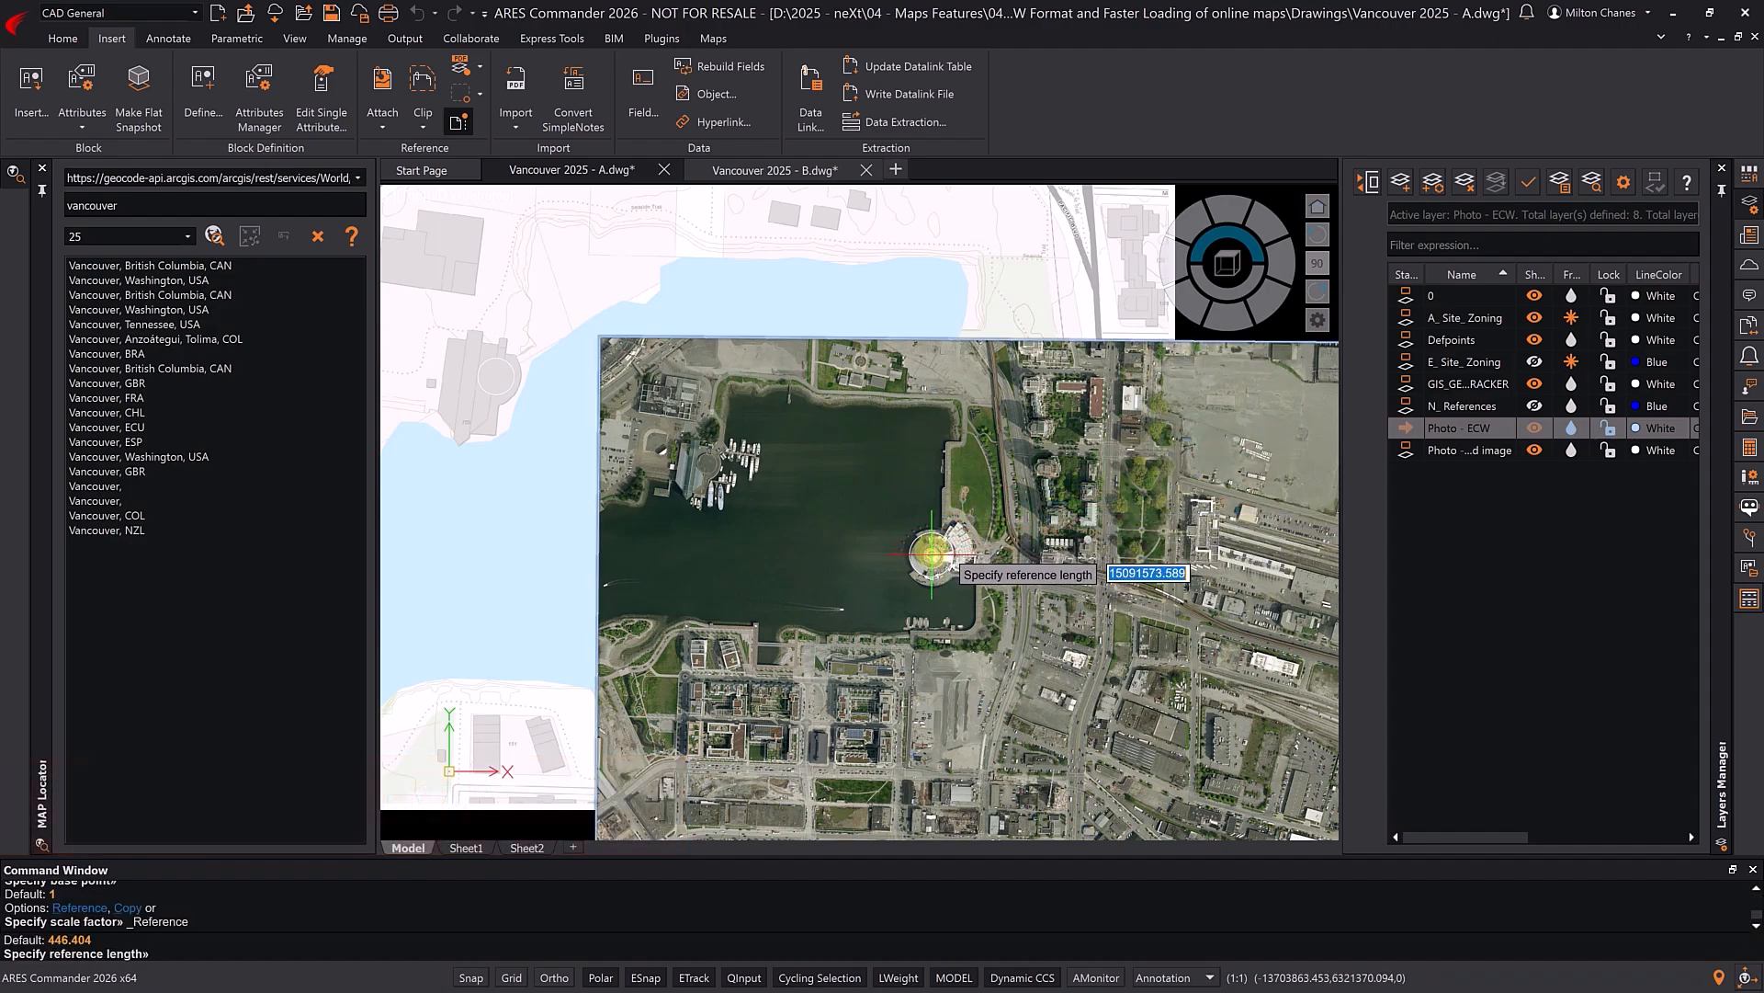
pyautogui.click(933, 553)
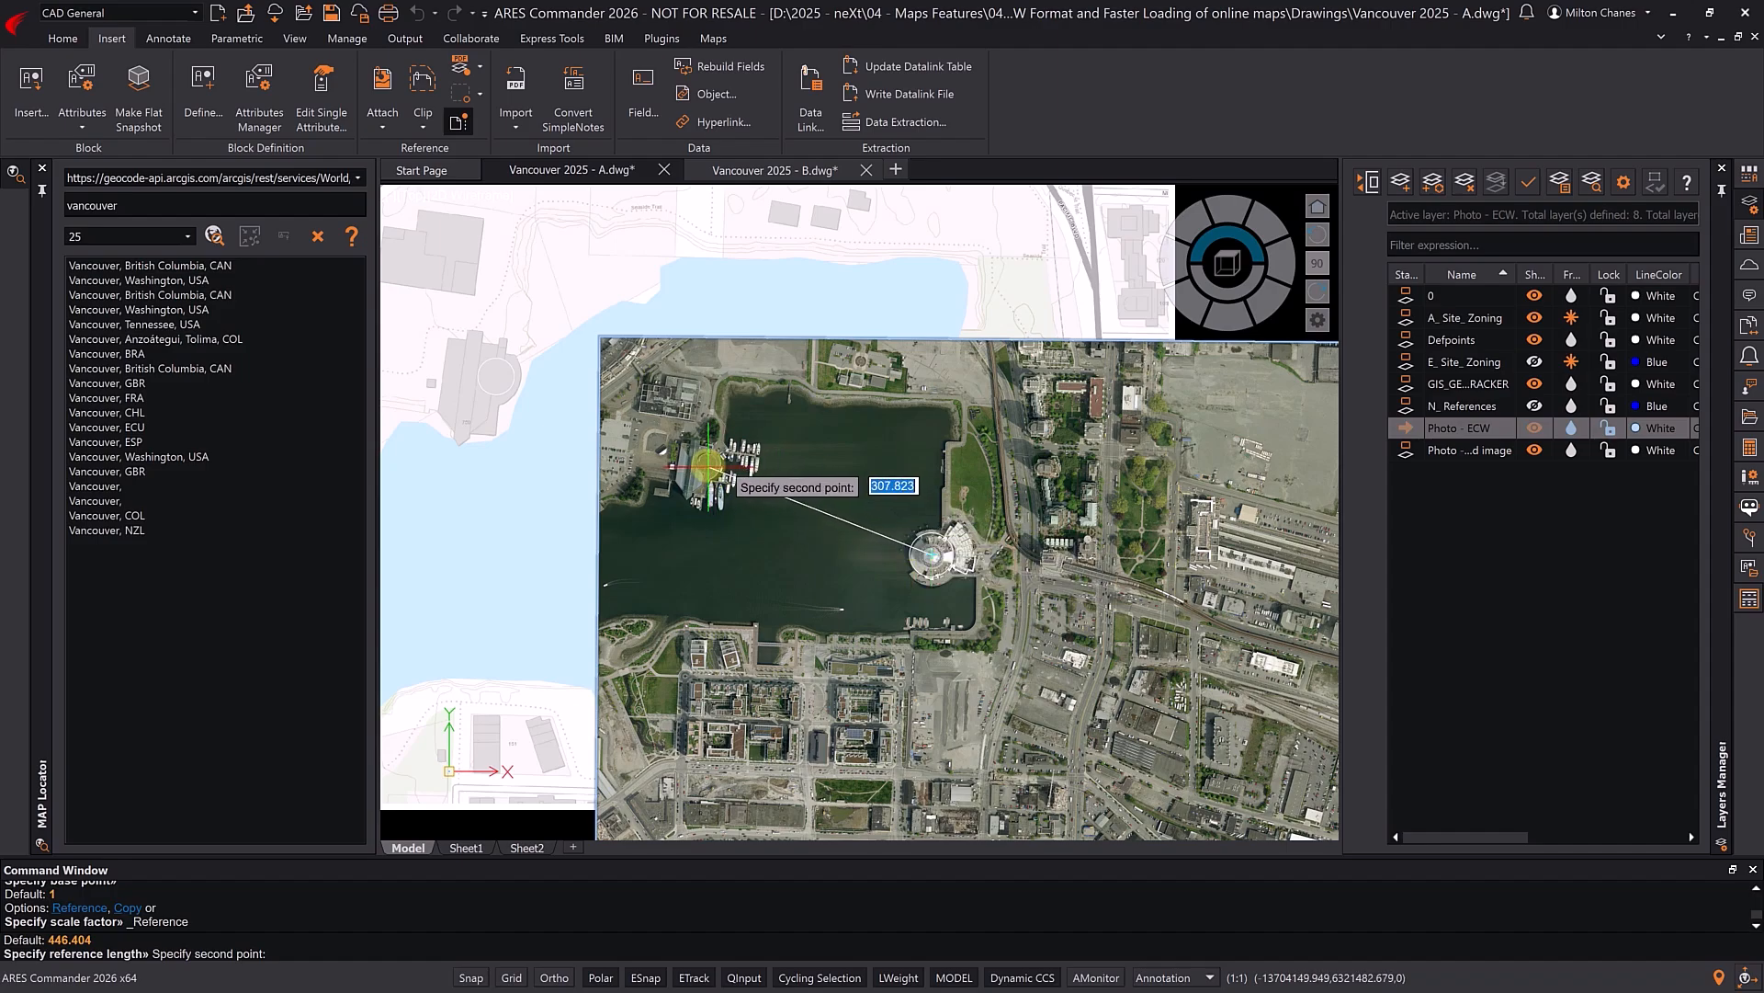
pyautogui.click(496, 375)
pyautogui.click(503, 381)
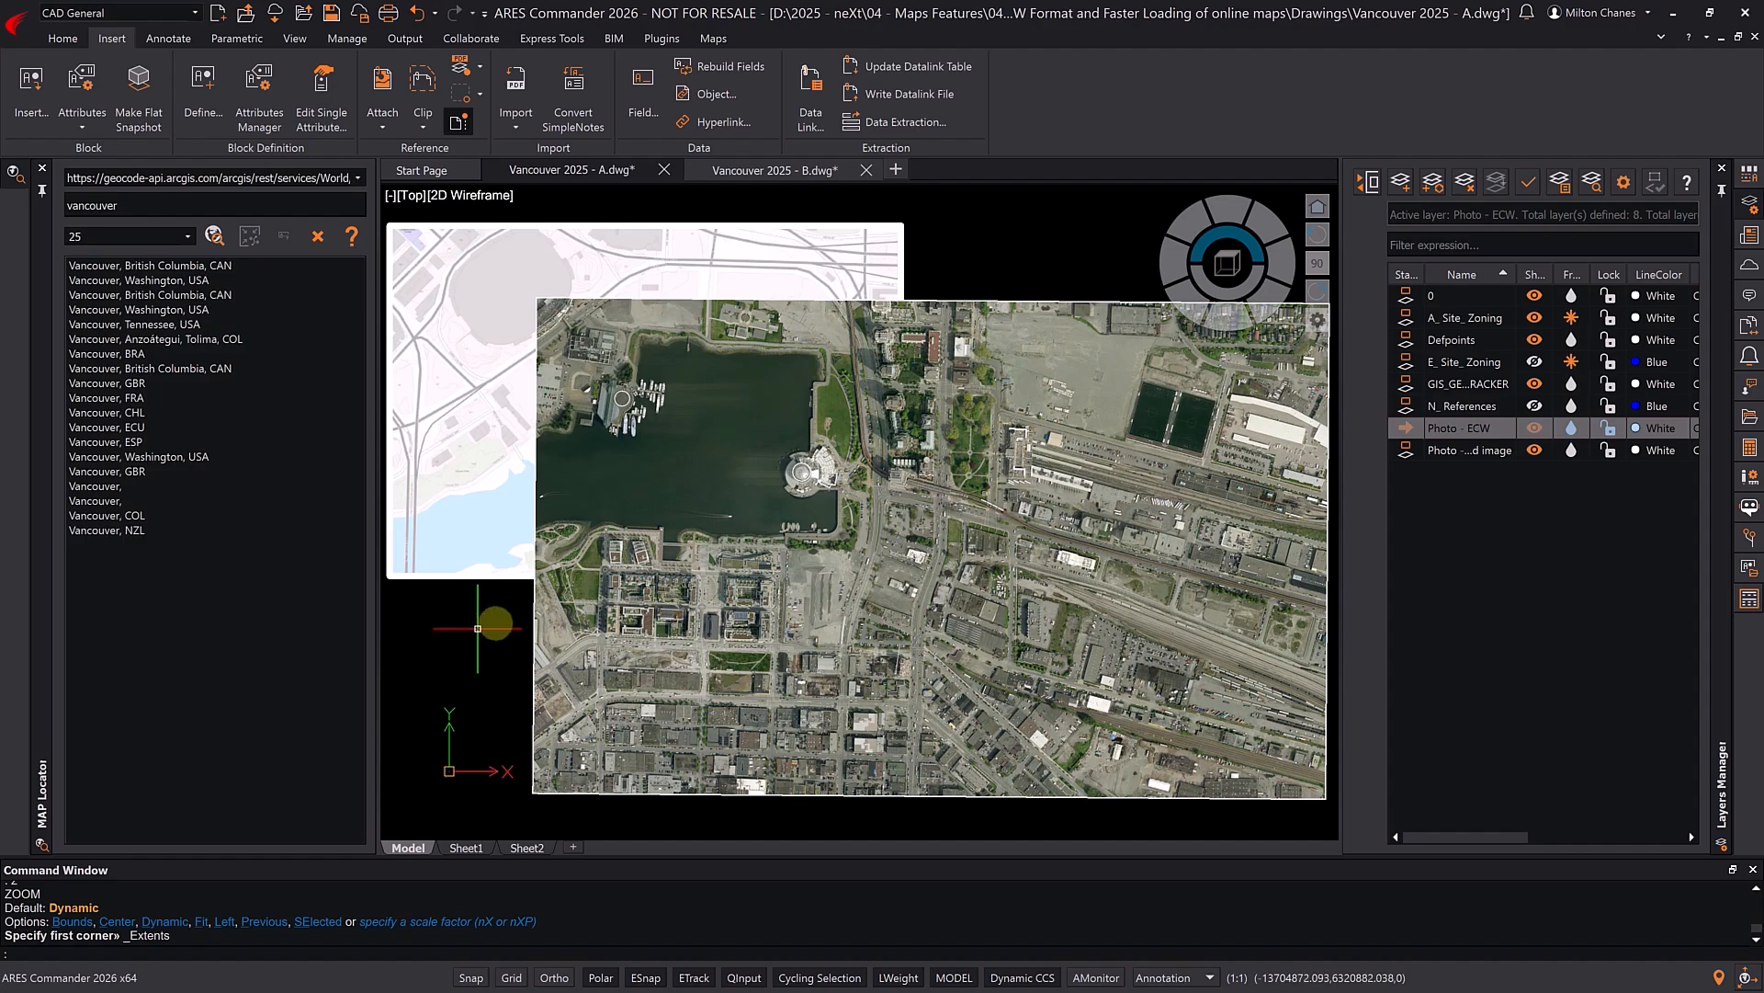
# - Delete the two helper circles used for aligning the ECW image
pyautogui.click(477, 631)
pyautogui.click(849, 352)
pyautogui.press('Delete')
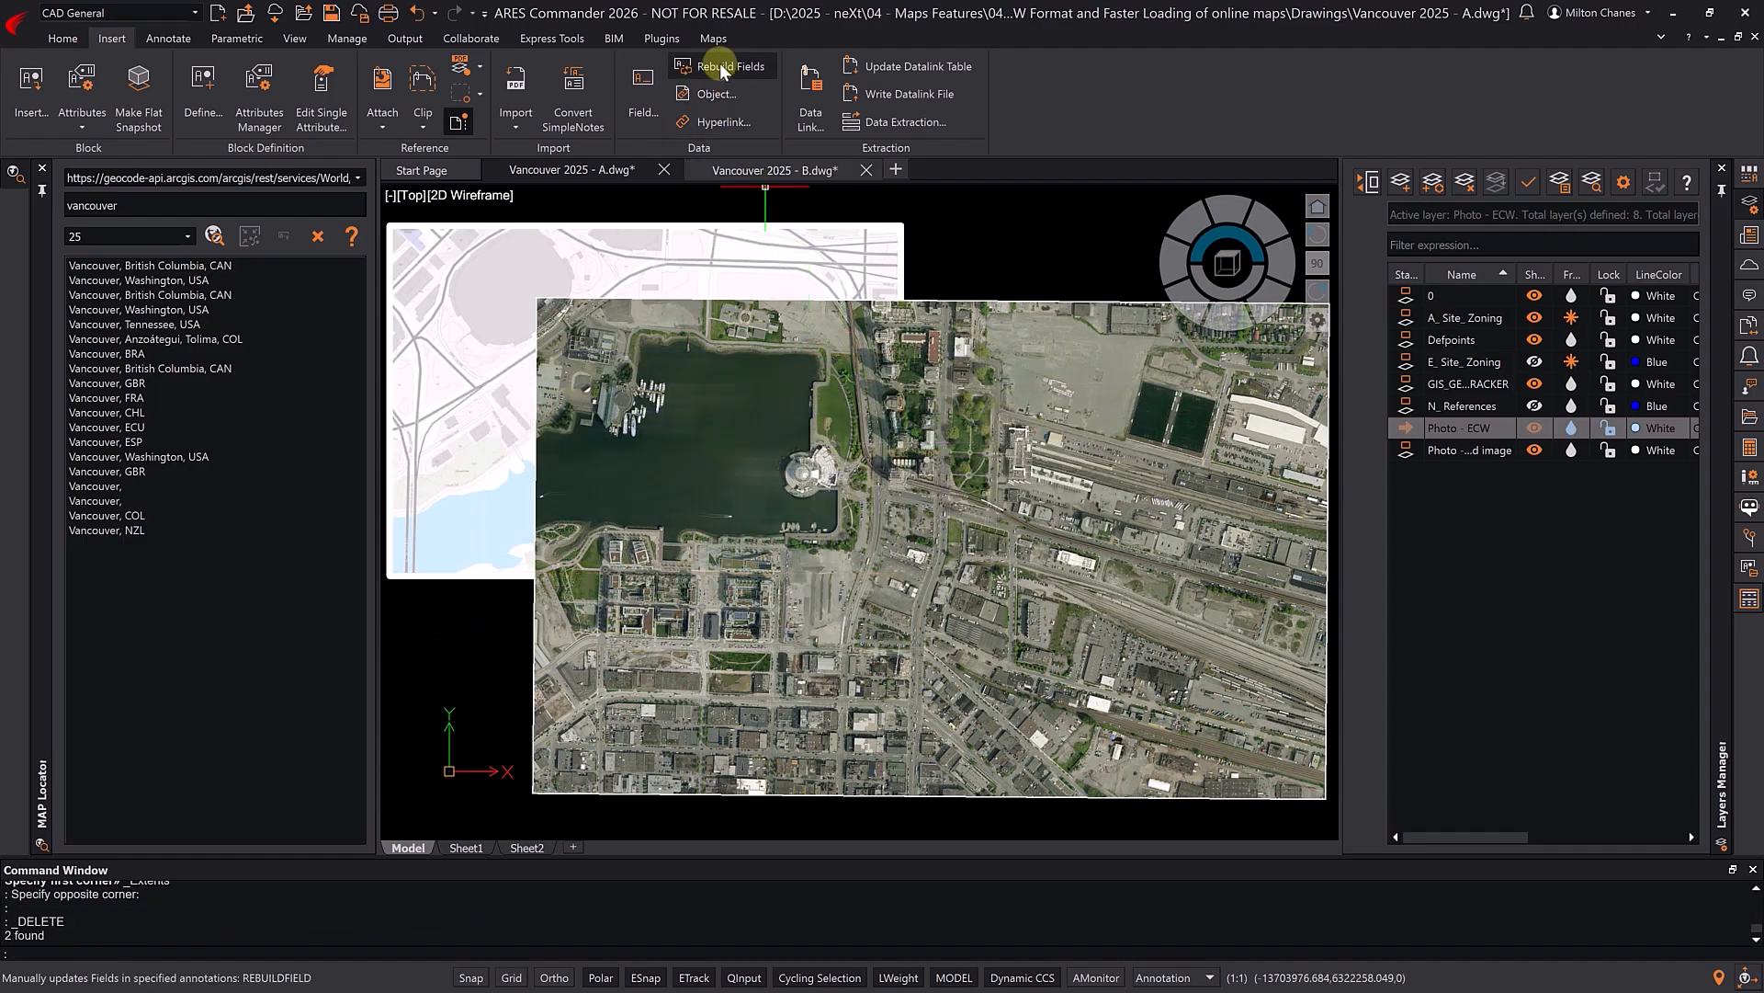
# - Turn on the Aerial online background map and freeze the Photo - Road image layer
pyautogui.click(713, 39)
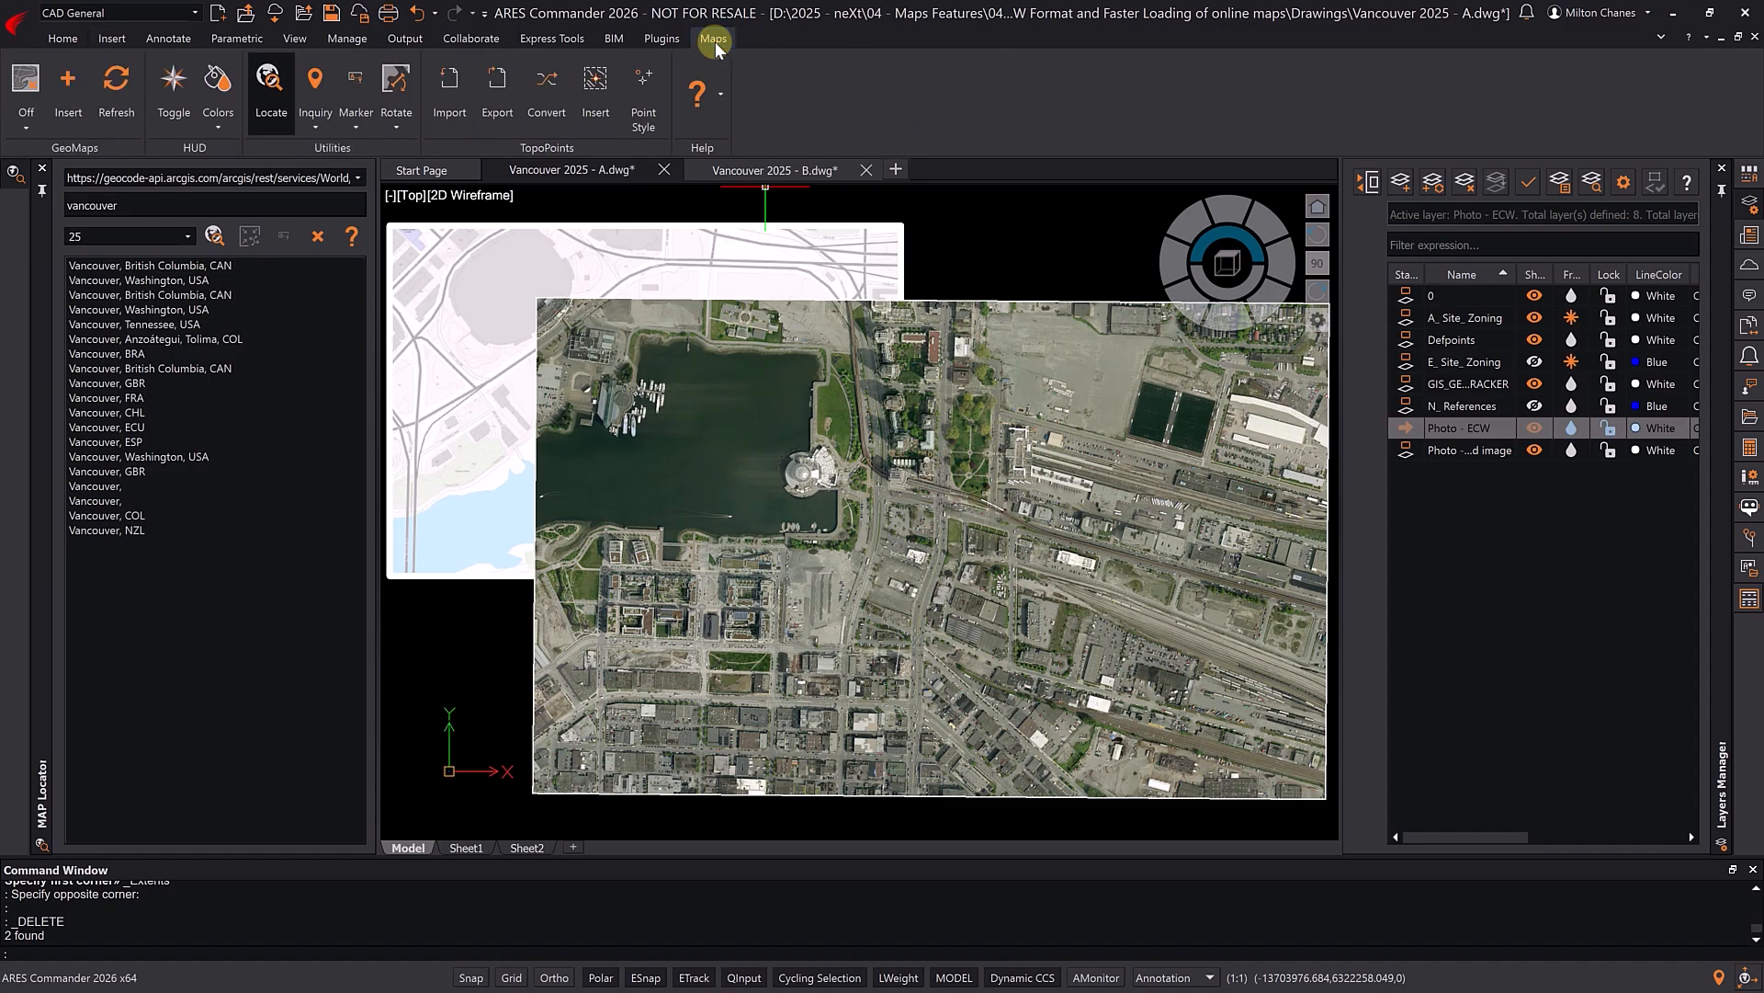
pyautogui.click(28, 117)
pyautogui.click(51, 170)
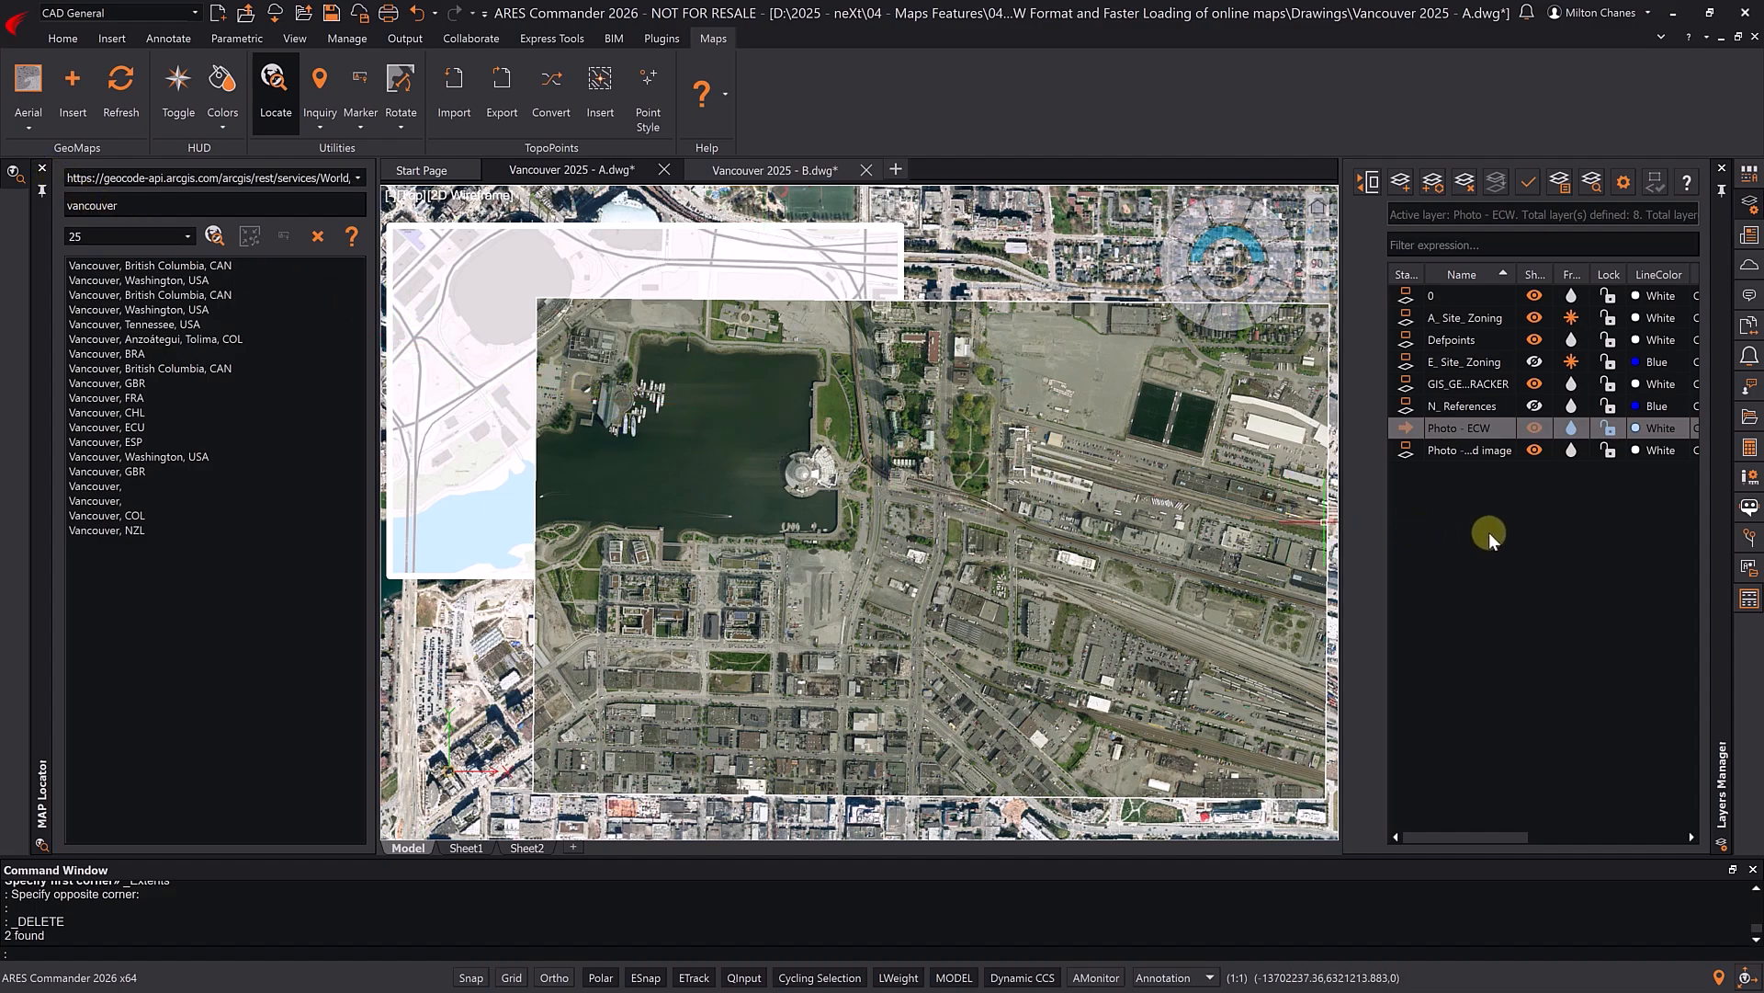
pyautogui.click(1571, 449)
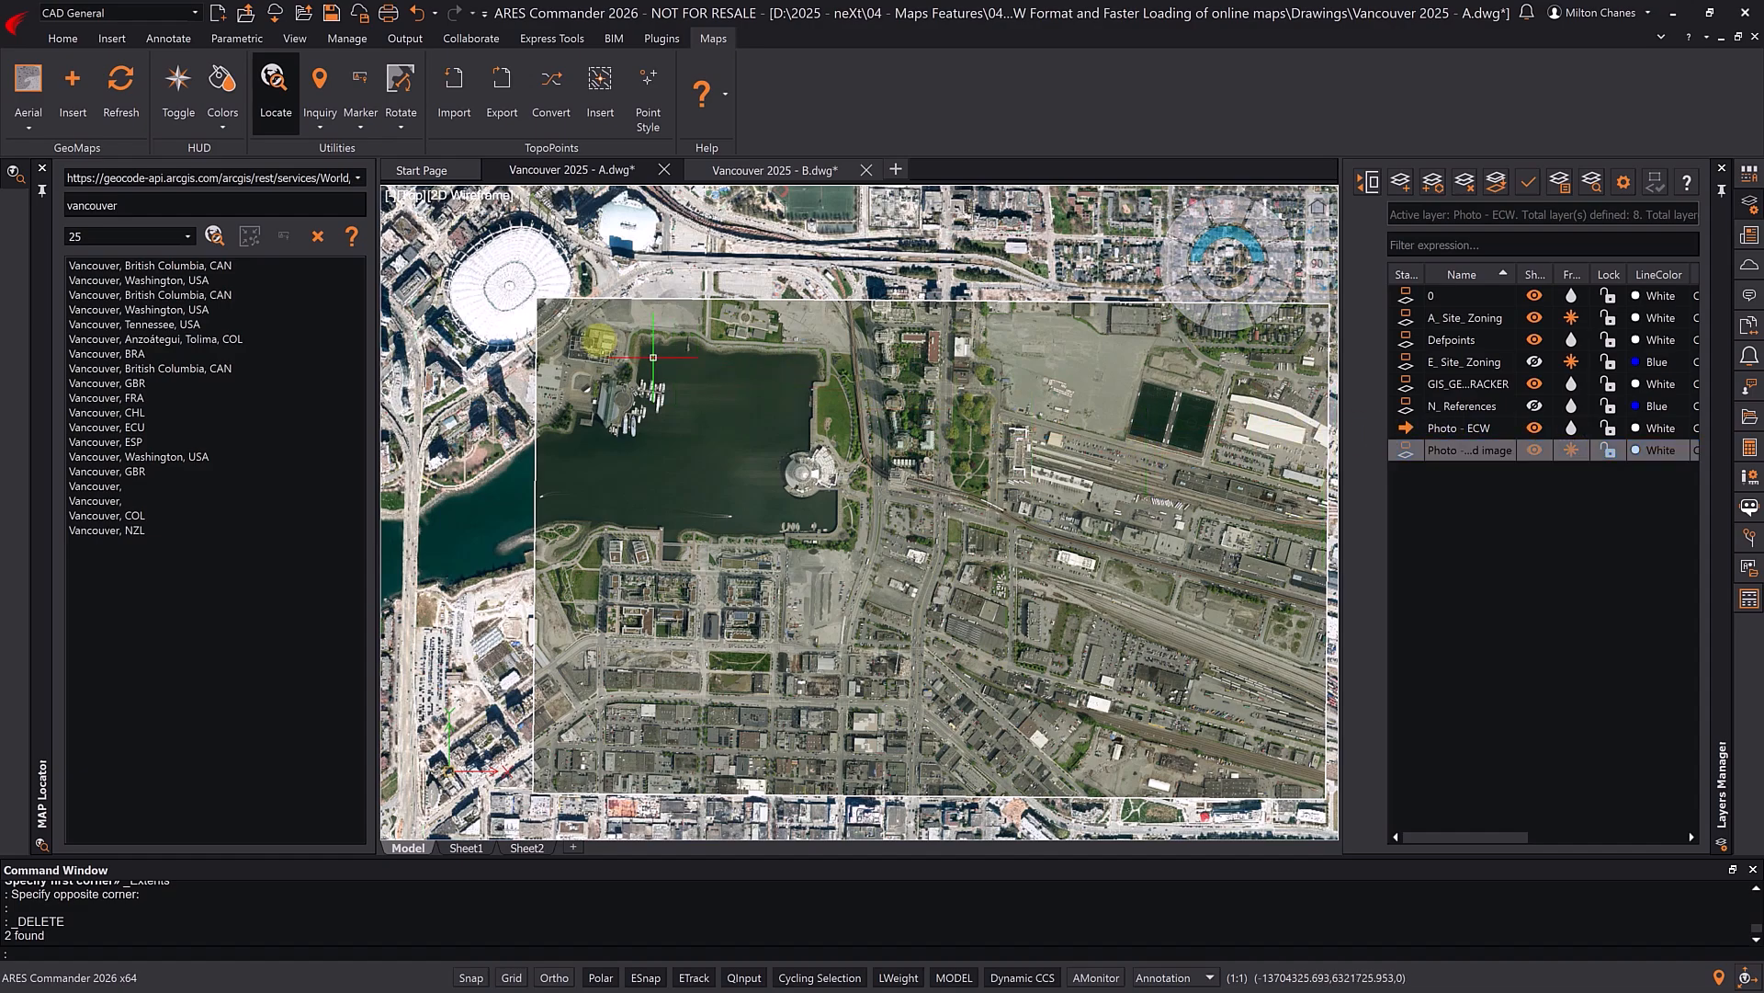
# - Make layer 0 active and repeatedly freeze and thaw the Photo - ECW layer to compare its image with the online aerial map
pyautogui.scroll(2, 449, 244)
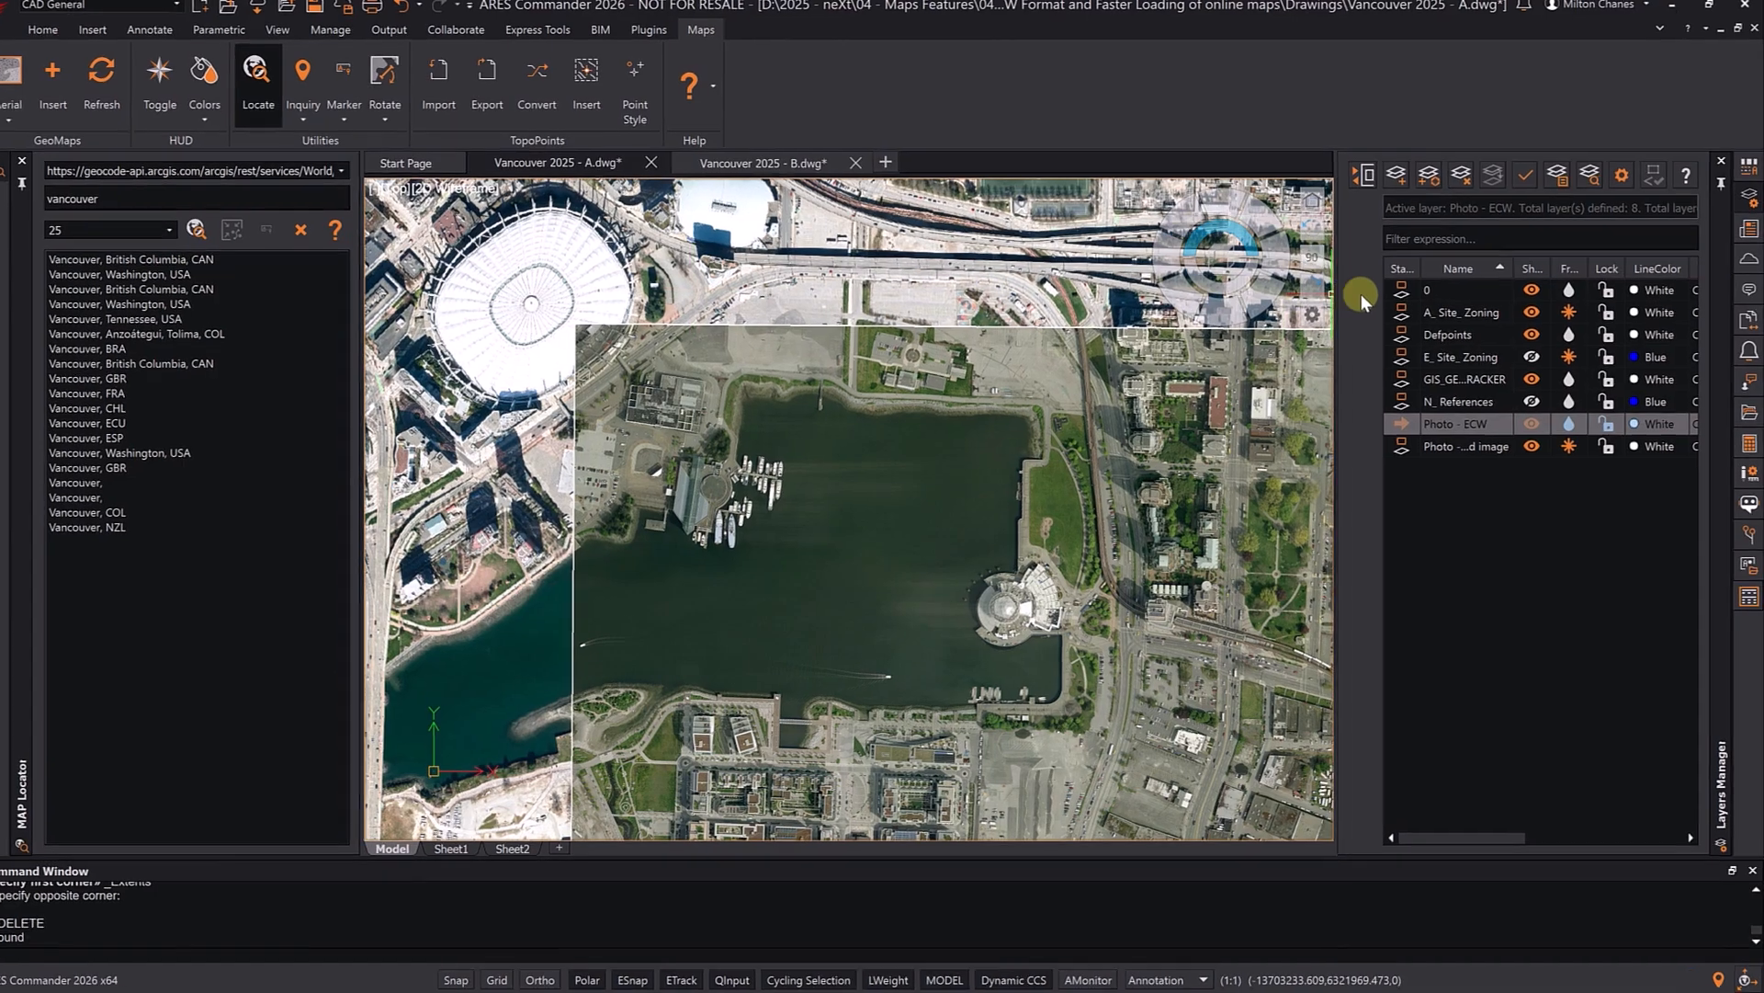
pyautogui.doubleClick(1415, 289)
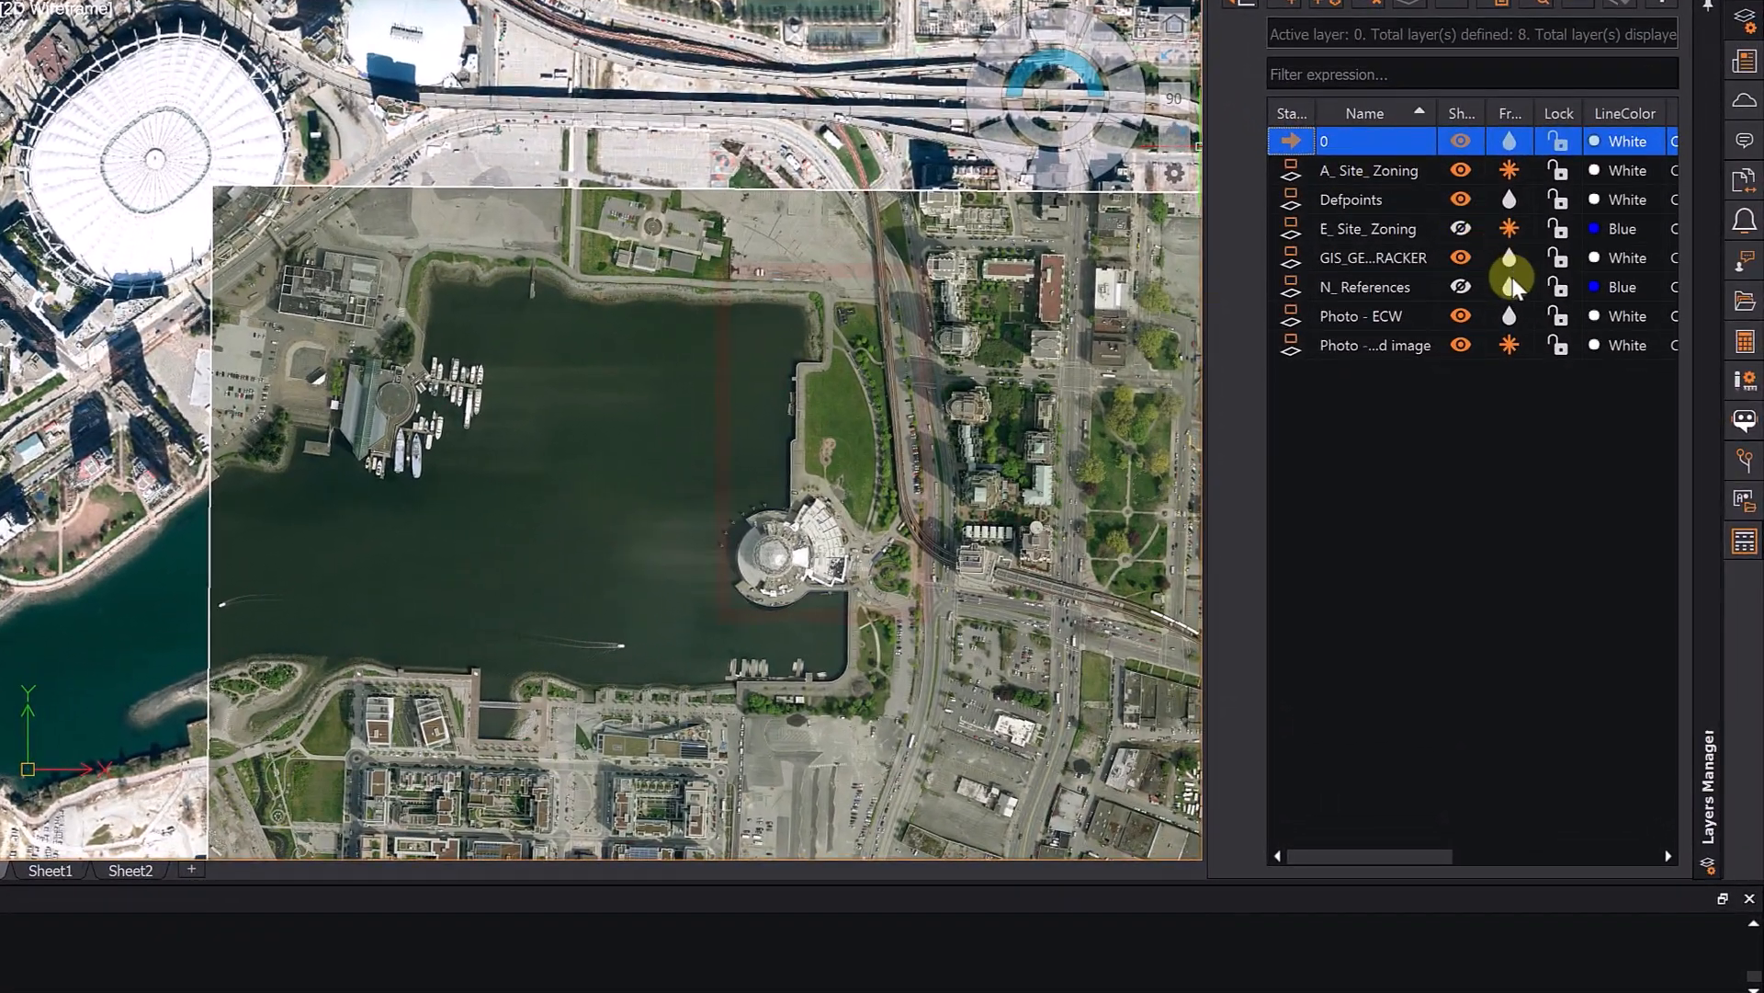
pyautogui.click(1511, 316)
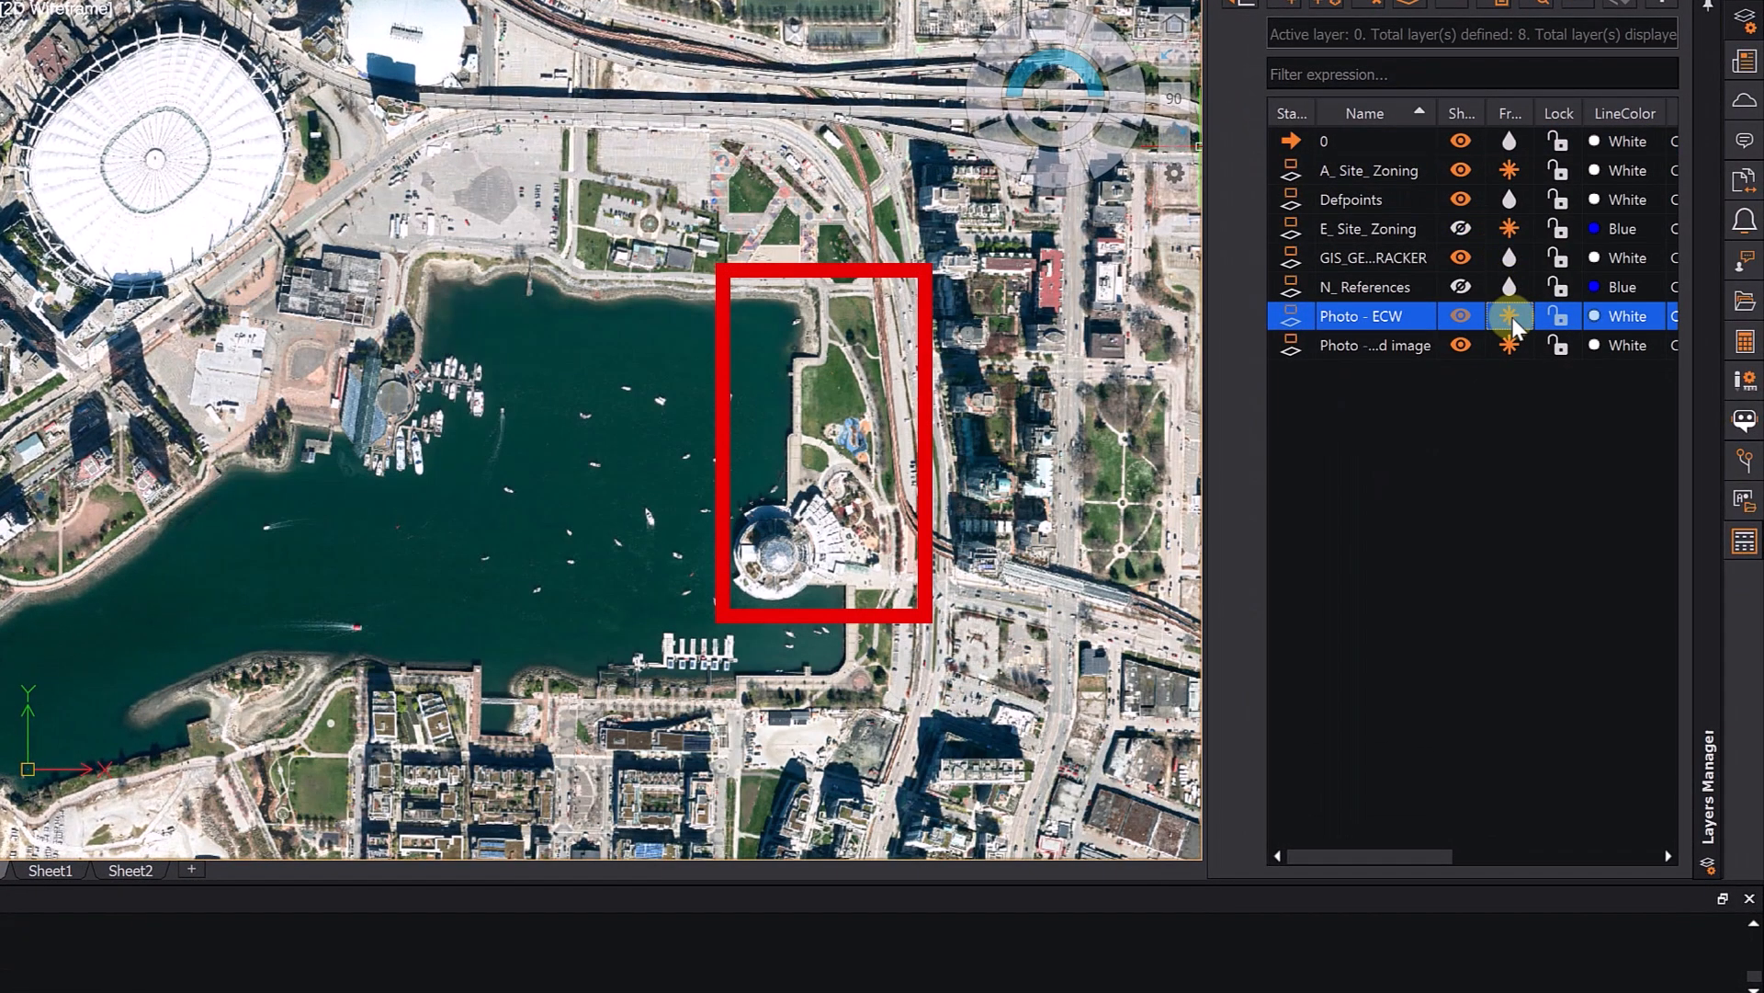
pyautogui.click(1510, 316)
pyautogui.click(1514, 318)
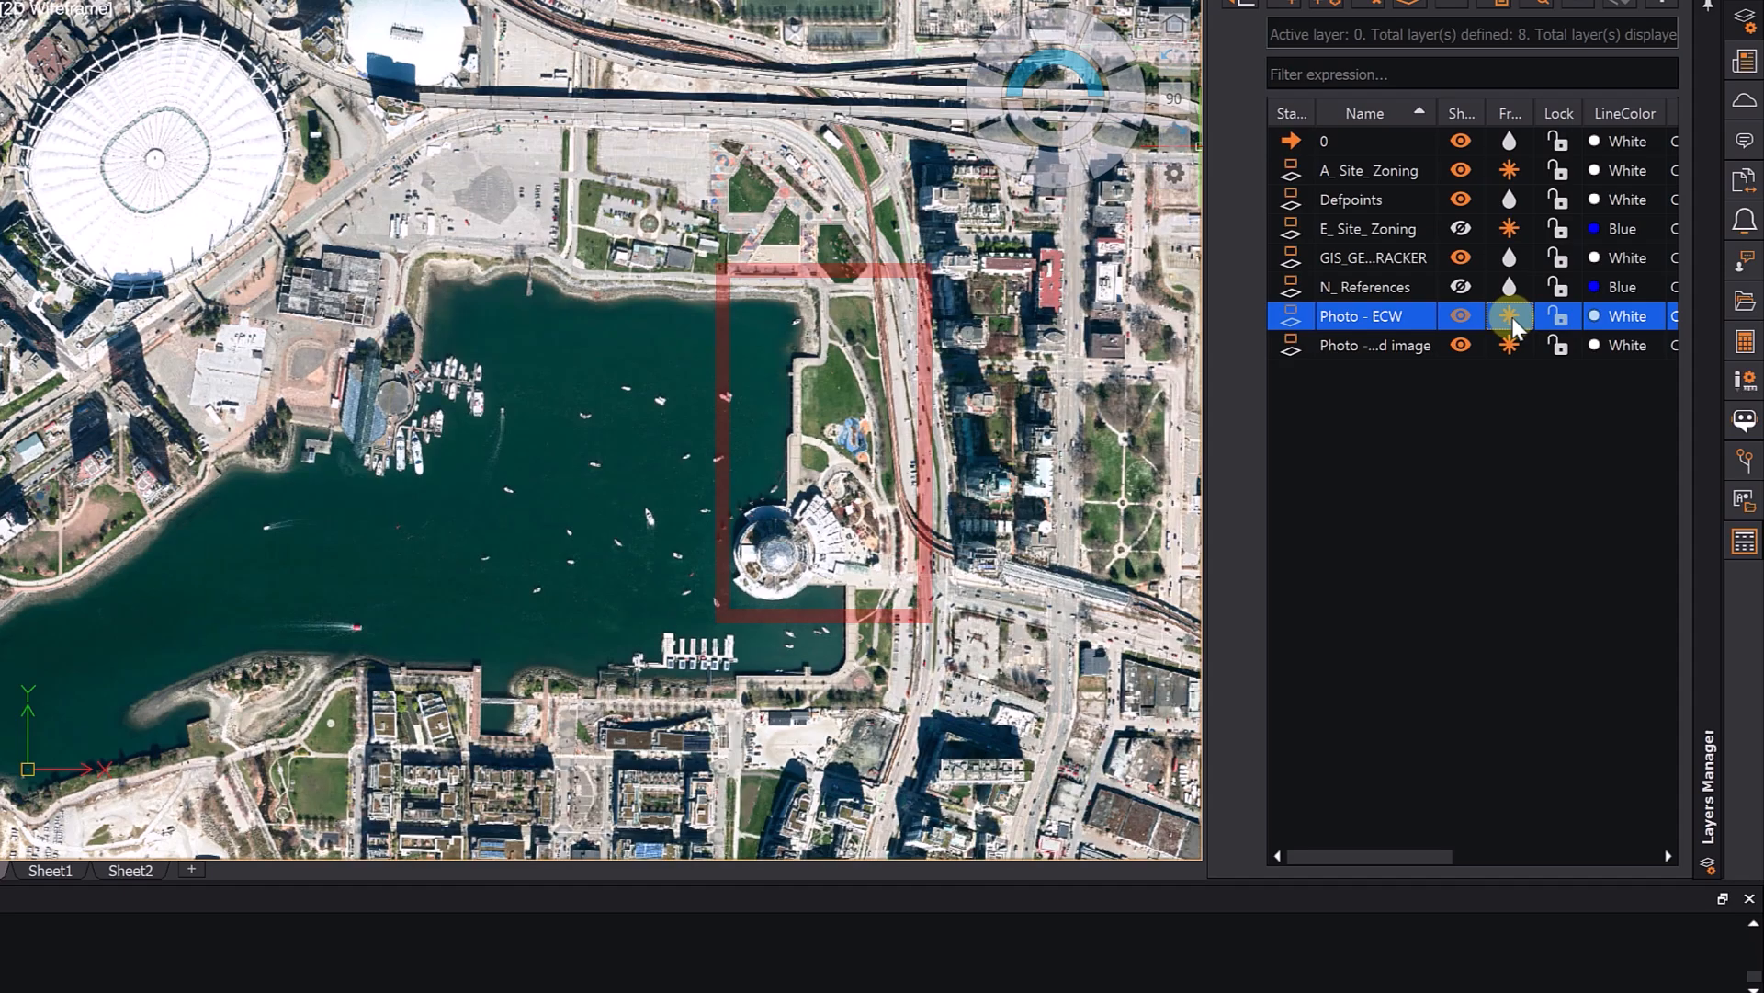
pyautogui.click(1513, 318)
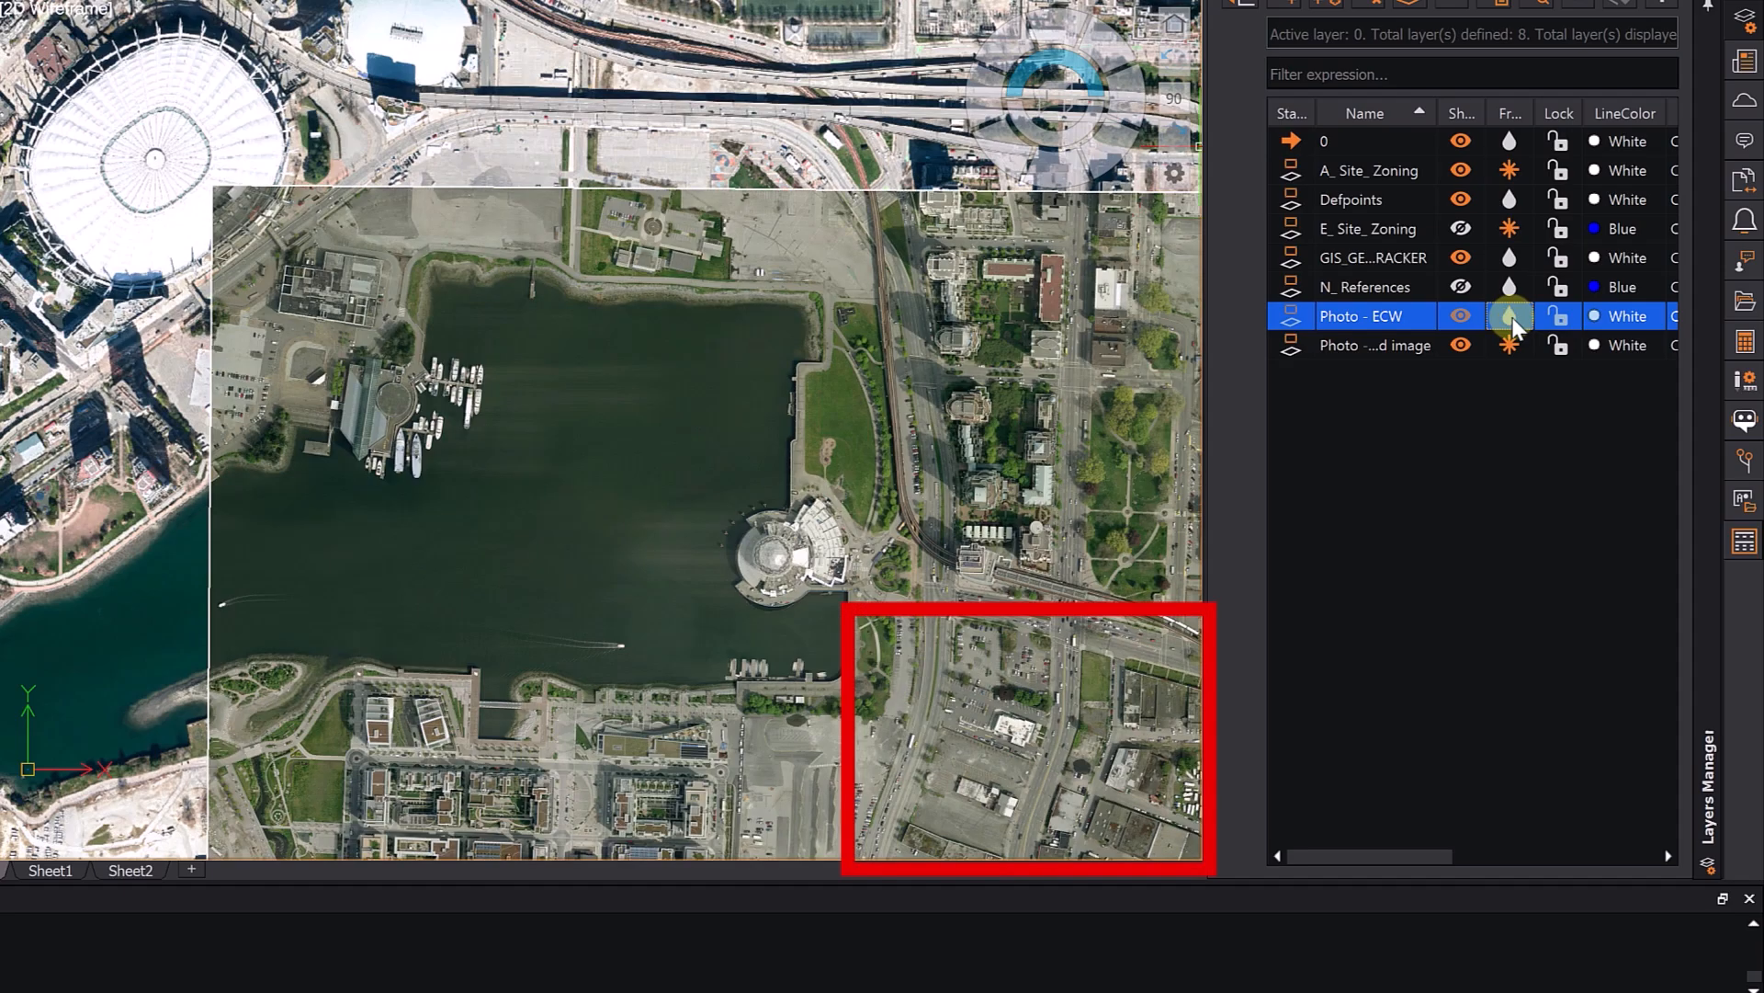
pyautogui.click(1511, 317)
pyautogui.click(1510, 317)
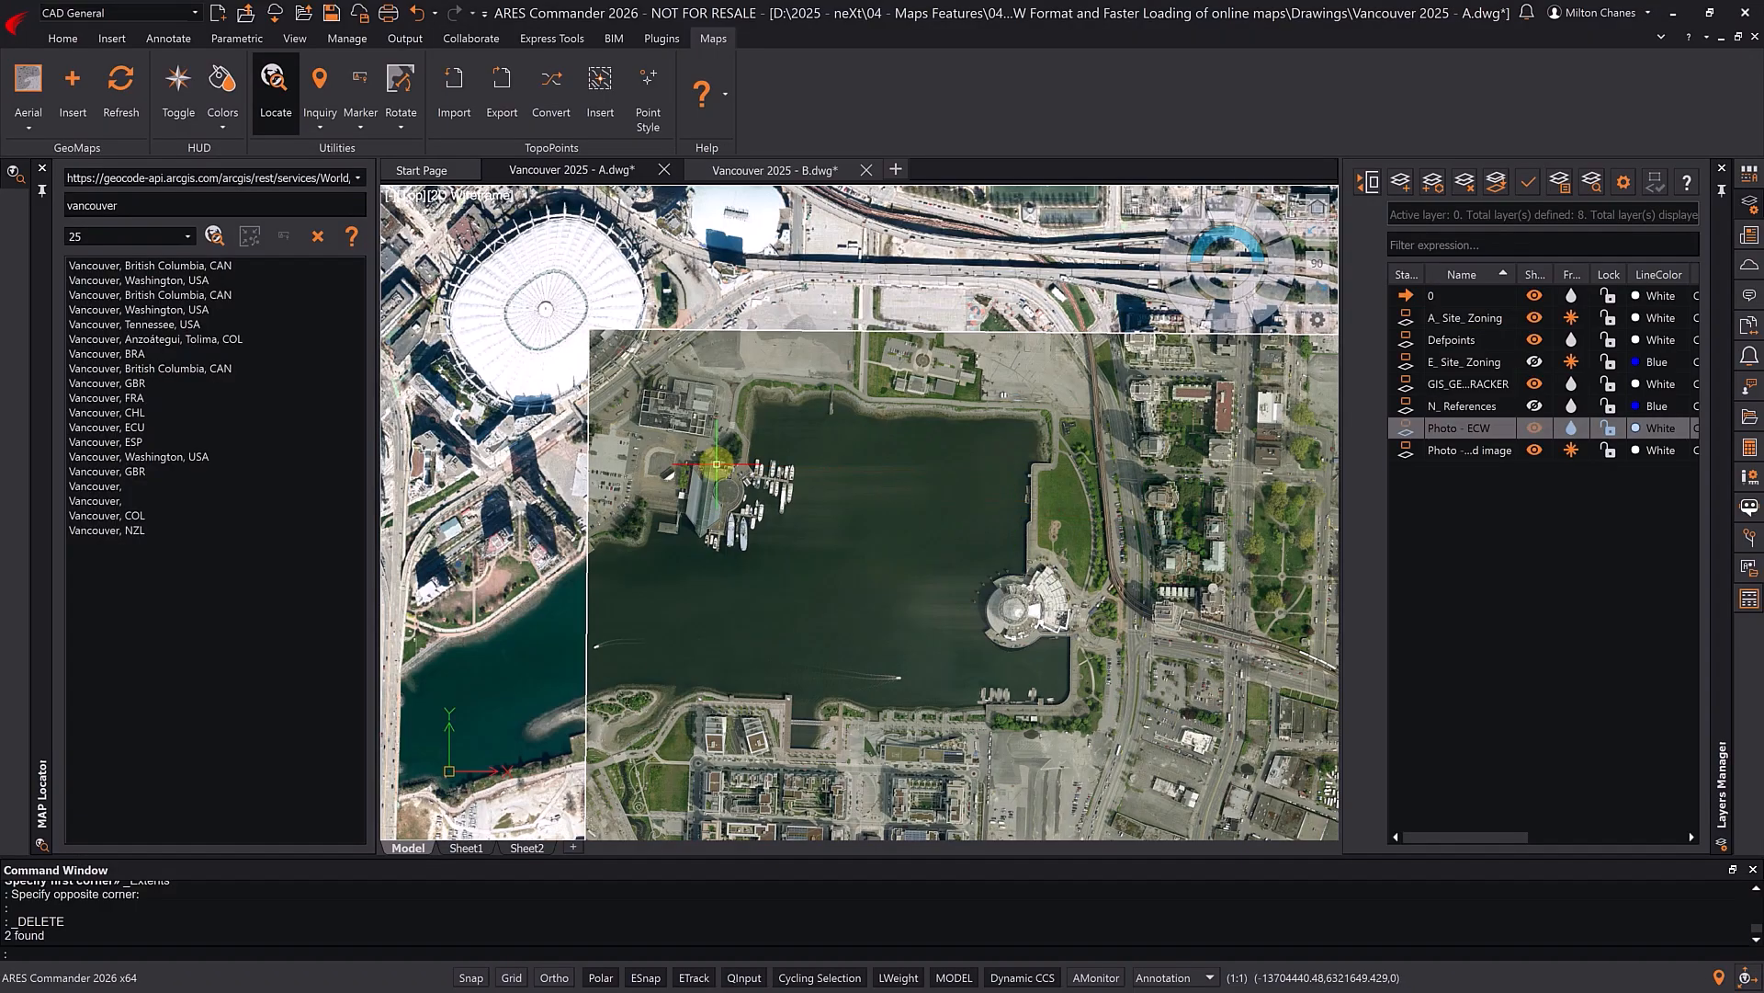
pyautogui.scroll(5, 717, 464)
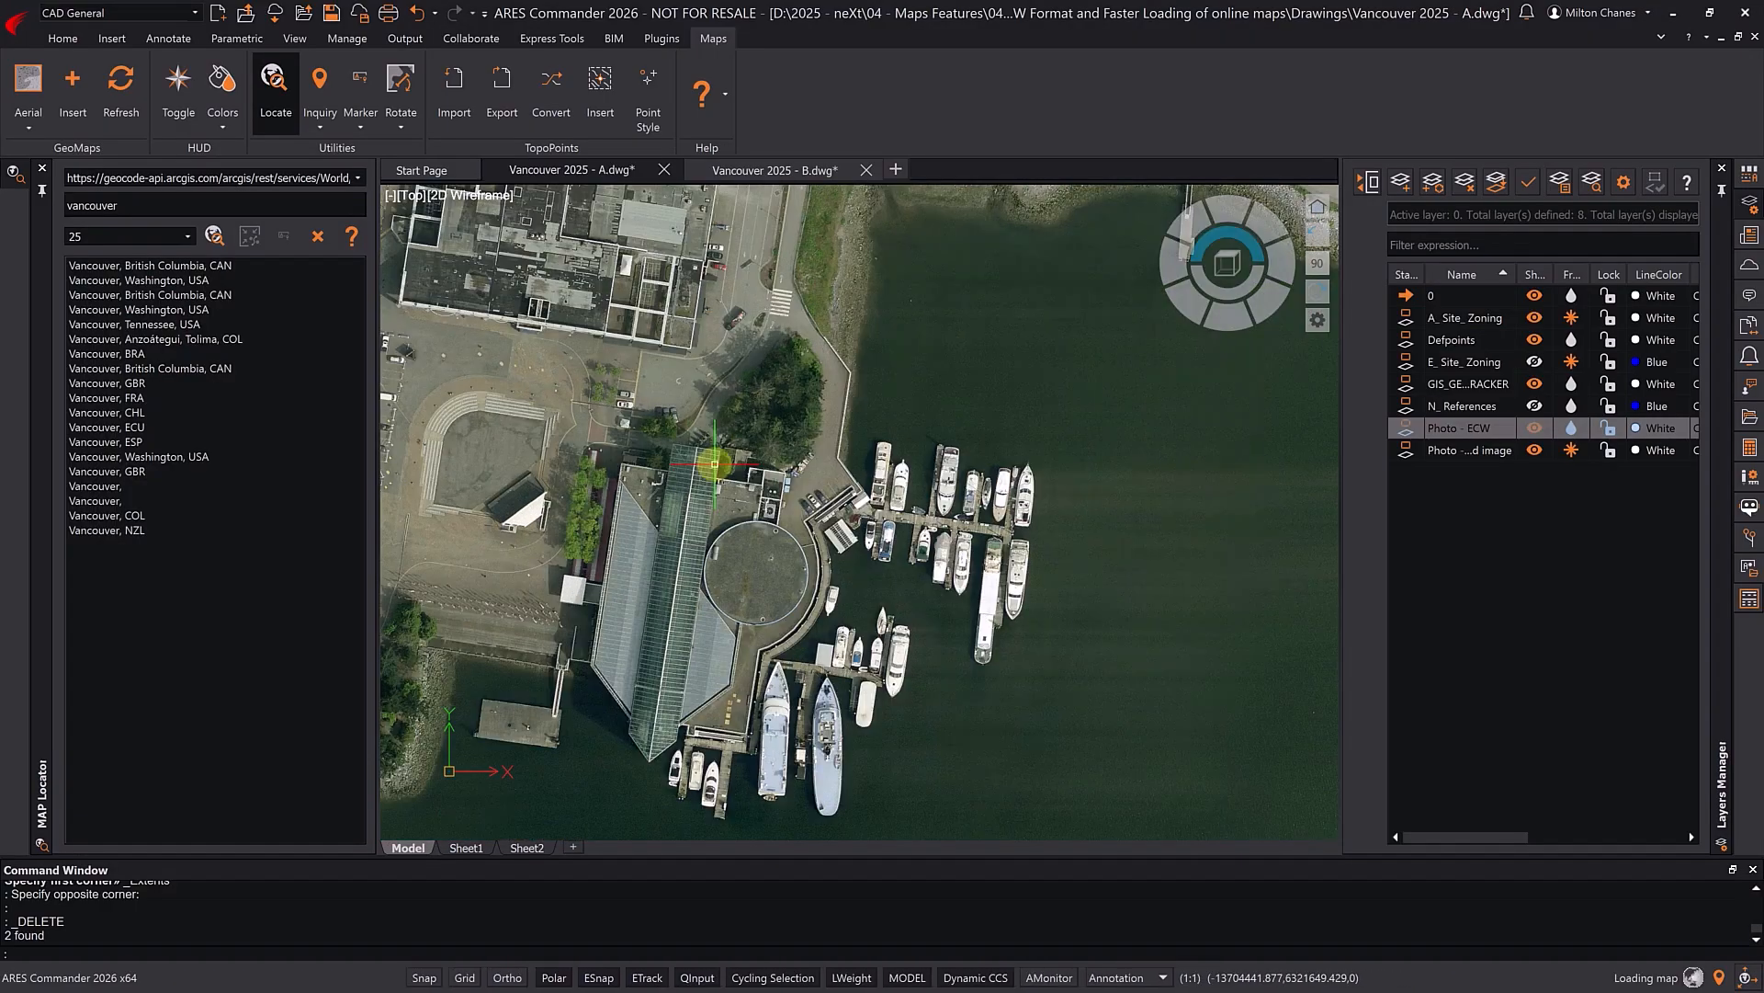
# - Thaw the A_ Site_ Zoning layer and freeze the Photo - ECW layer to compare the site plan with the online aerial map
pyautogui.click(1571, 428)
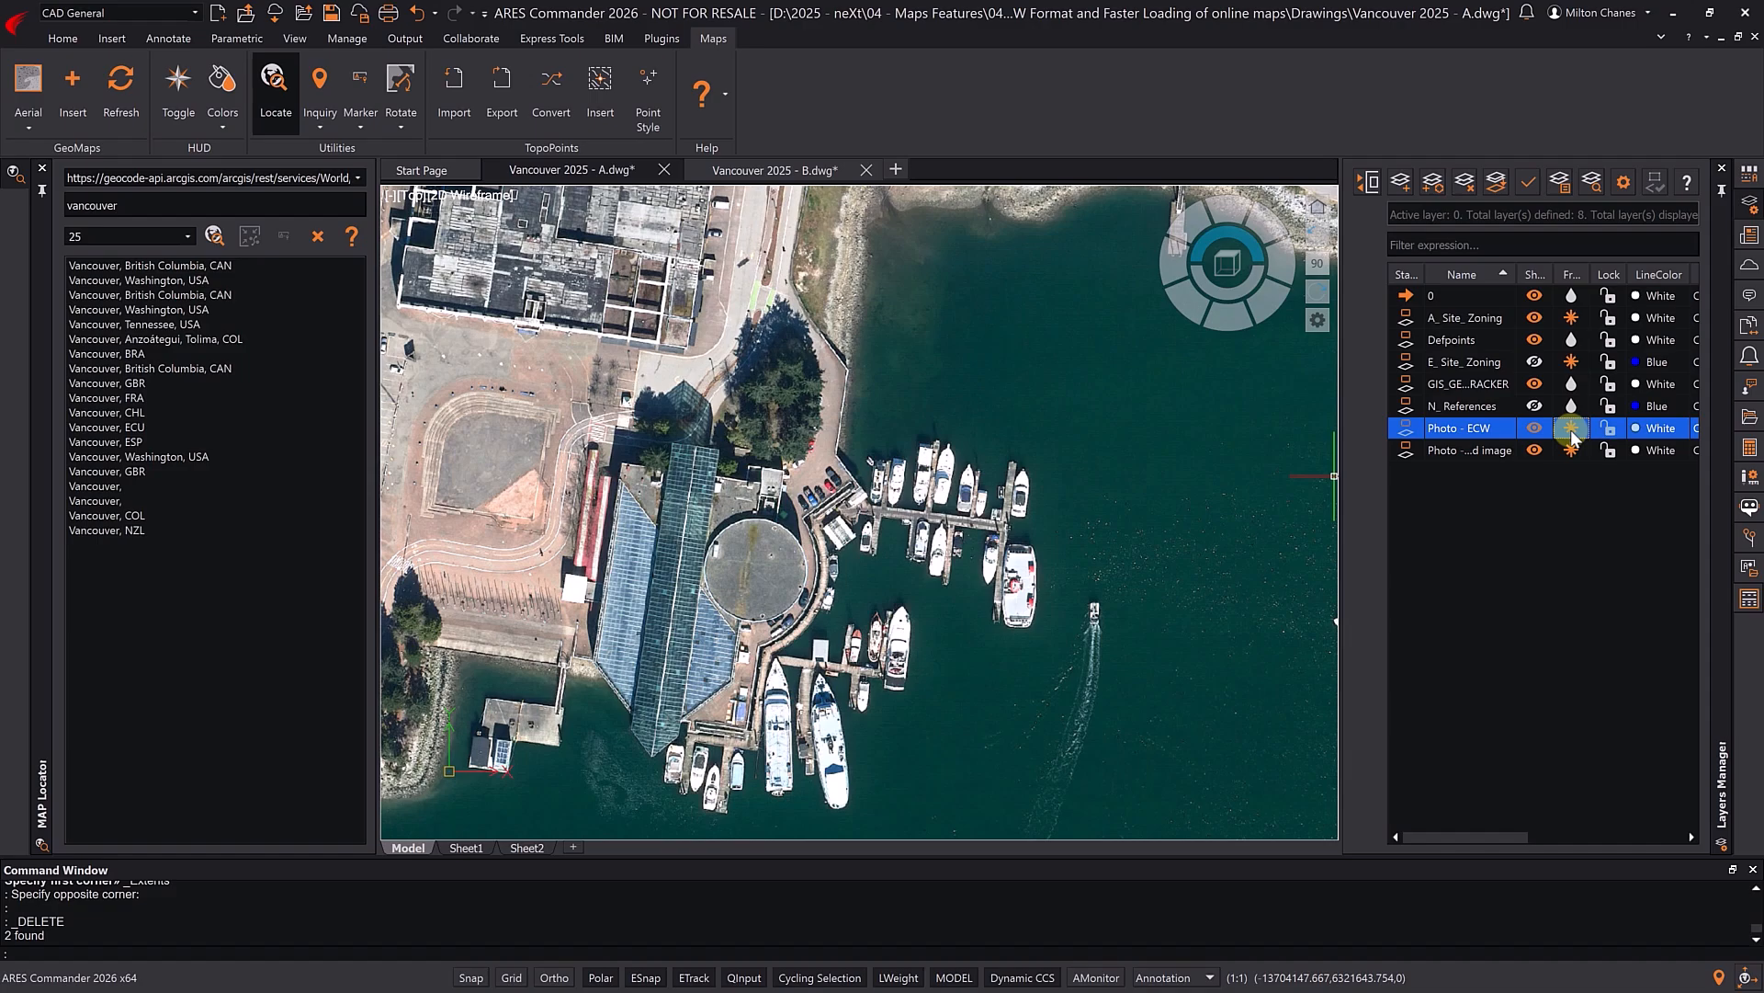
pyautogui.click(1571, 430)
pyautogui.click(1572, 318)
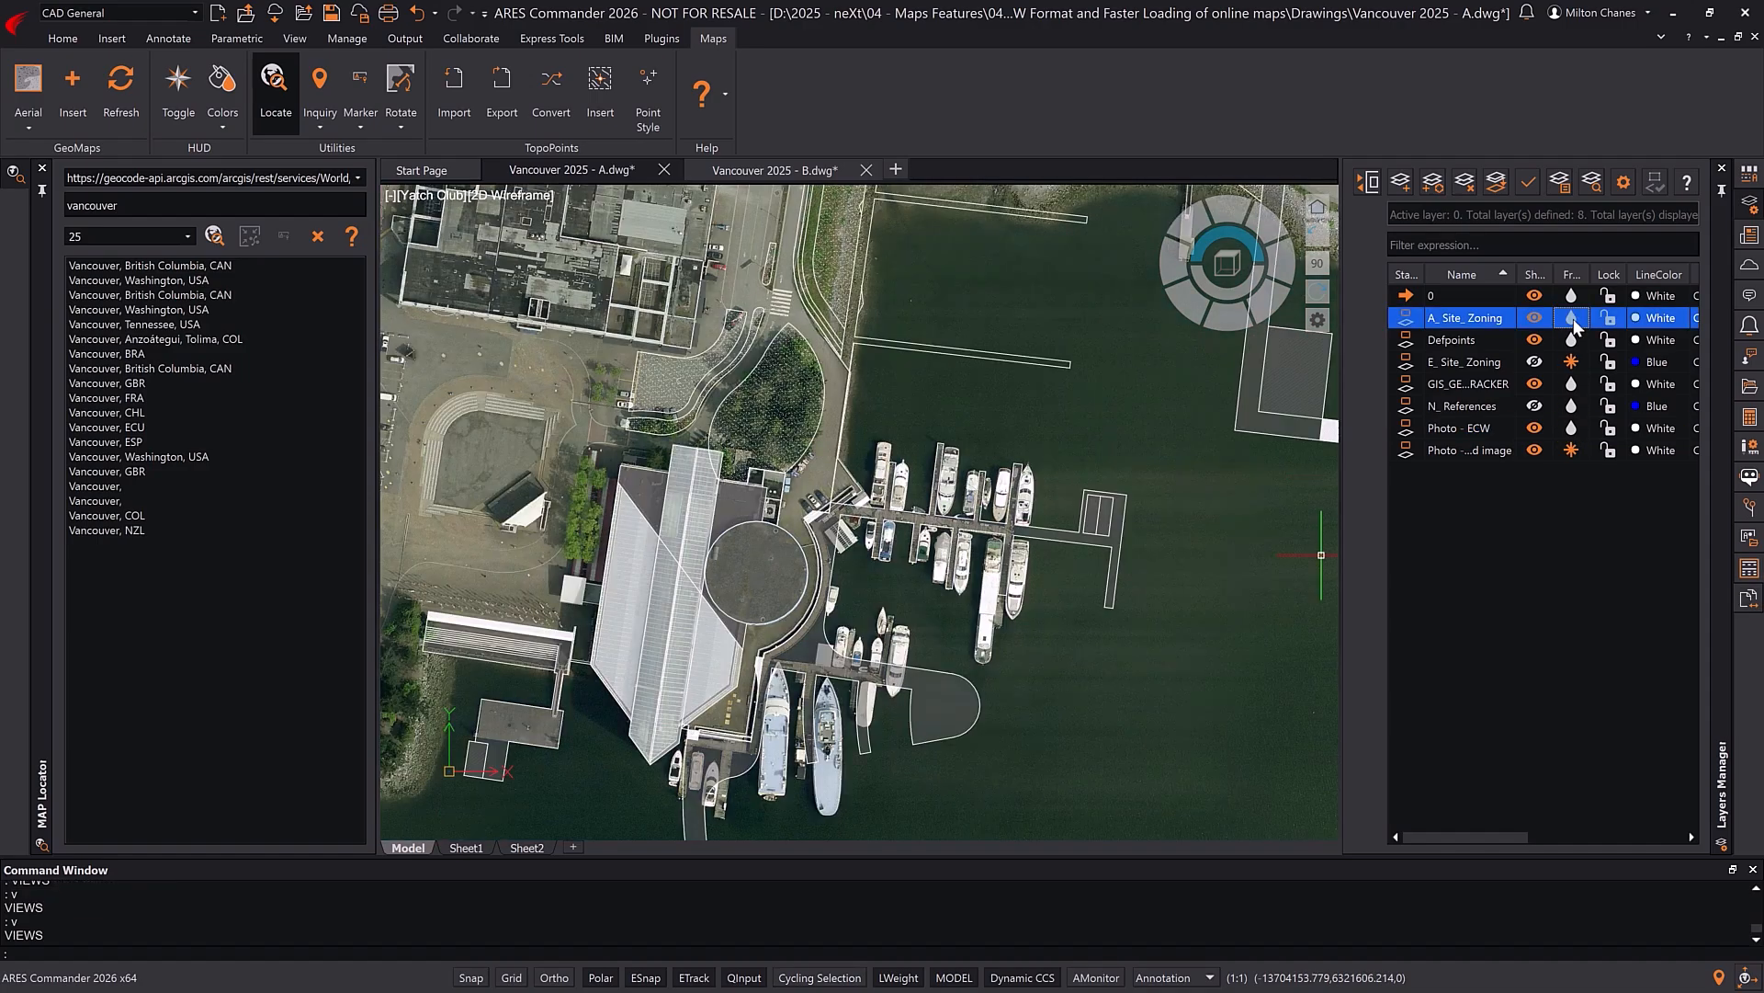
pyautogui.scroll(-5, 1175, 494)
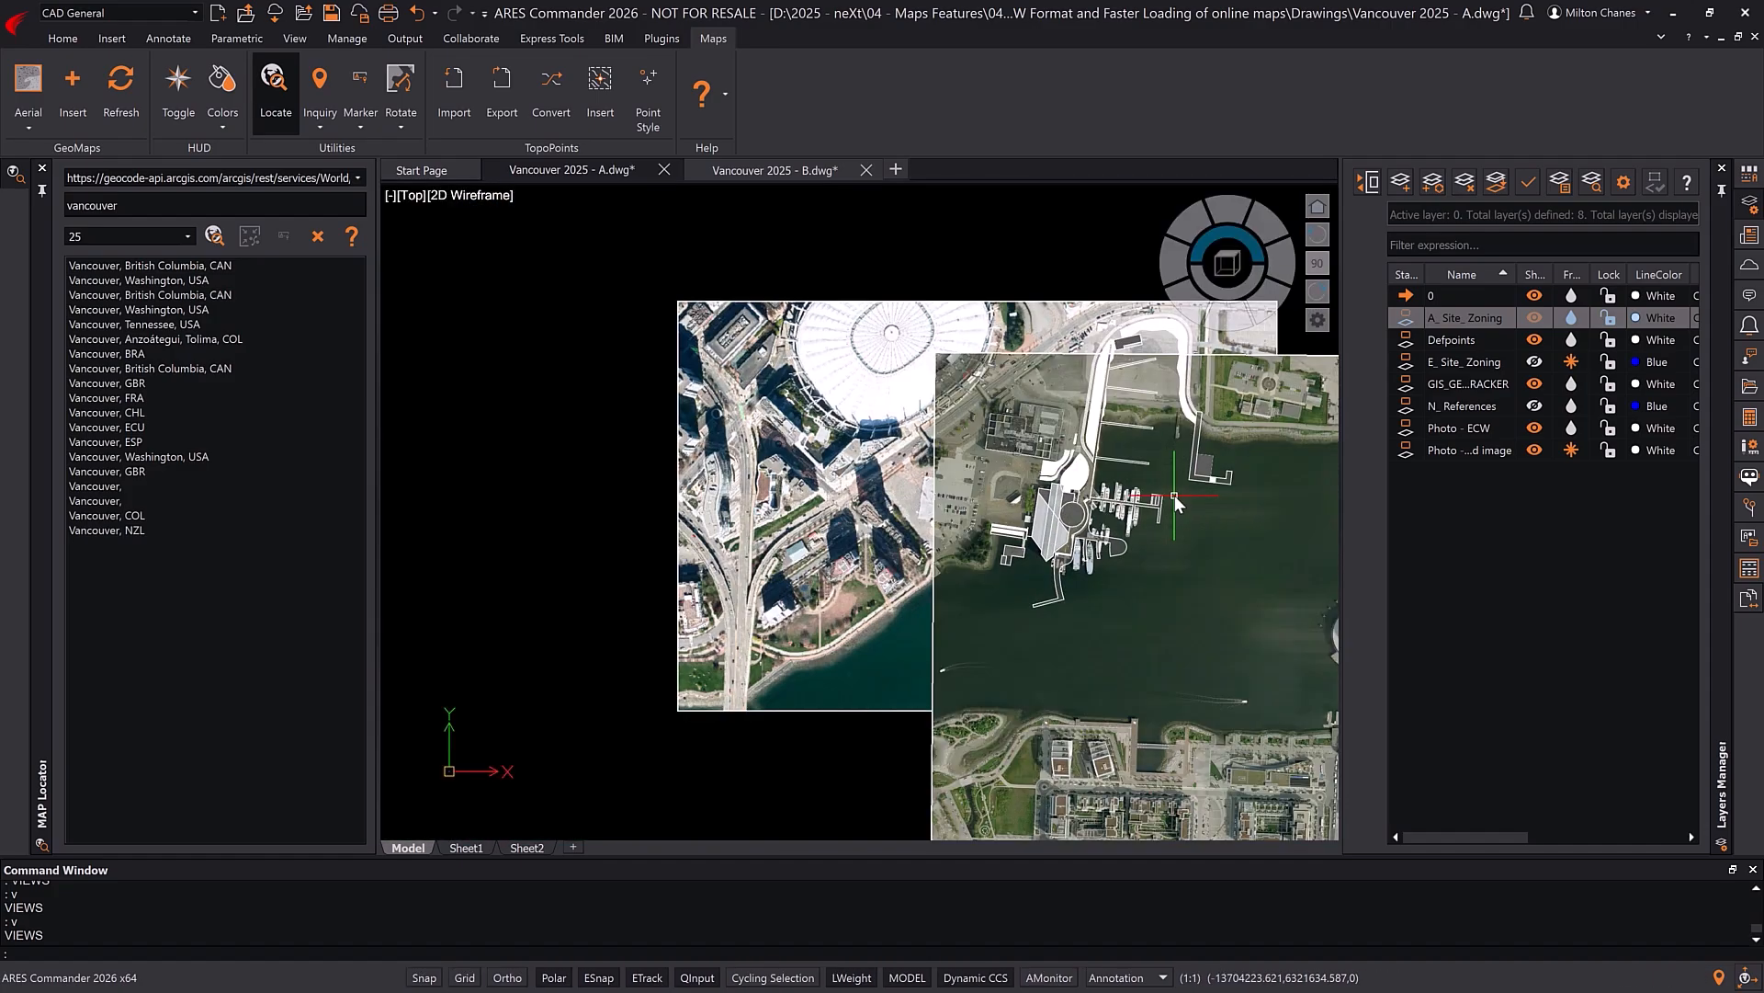
pyautogui.moveTo(1171, 496); pyautogui.dragTo(944, 510, button='middle')
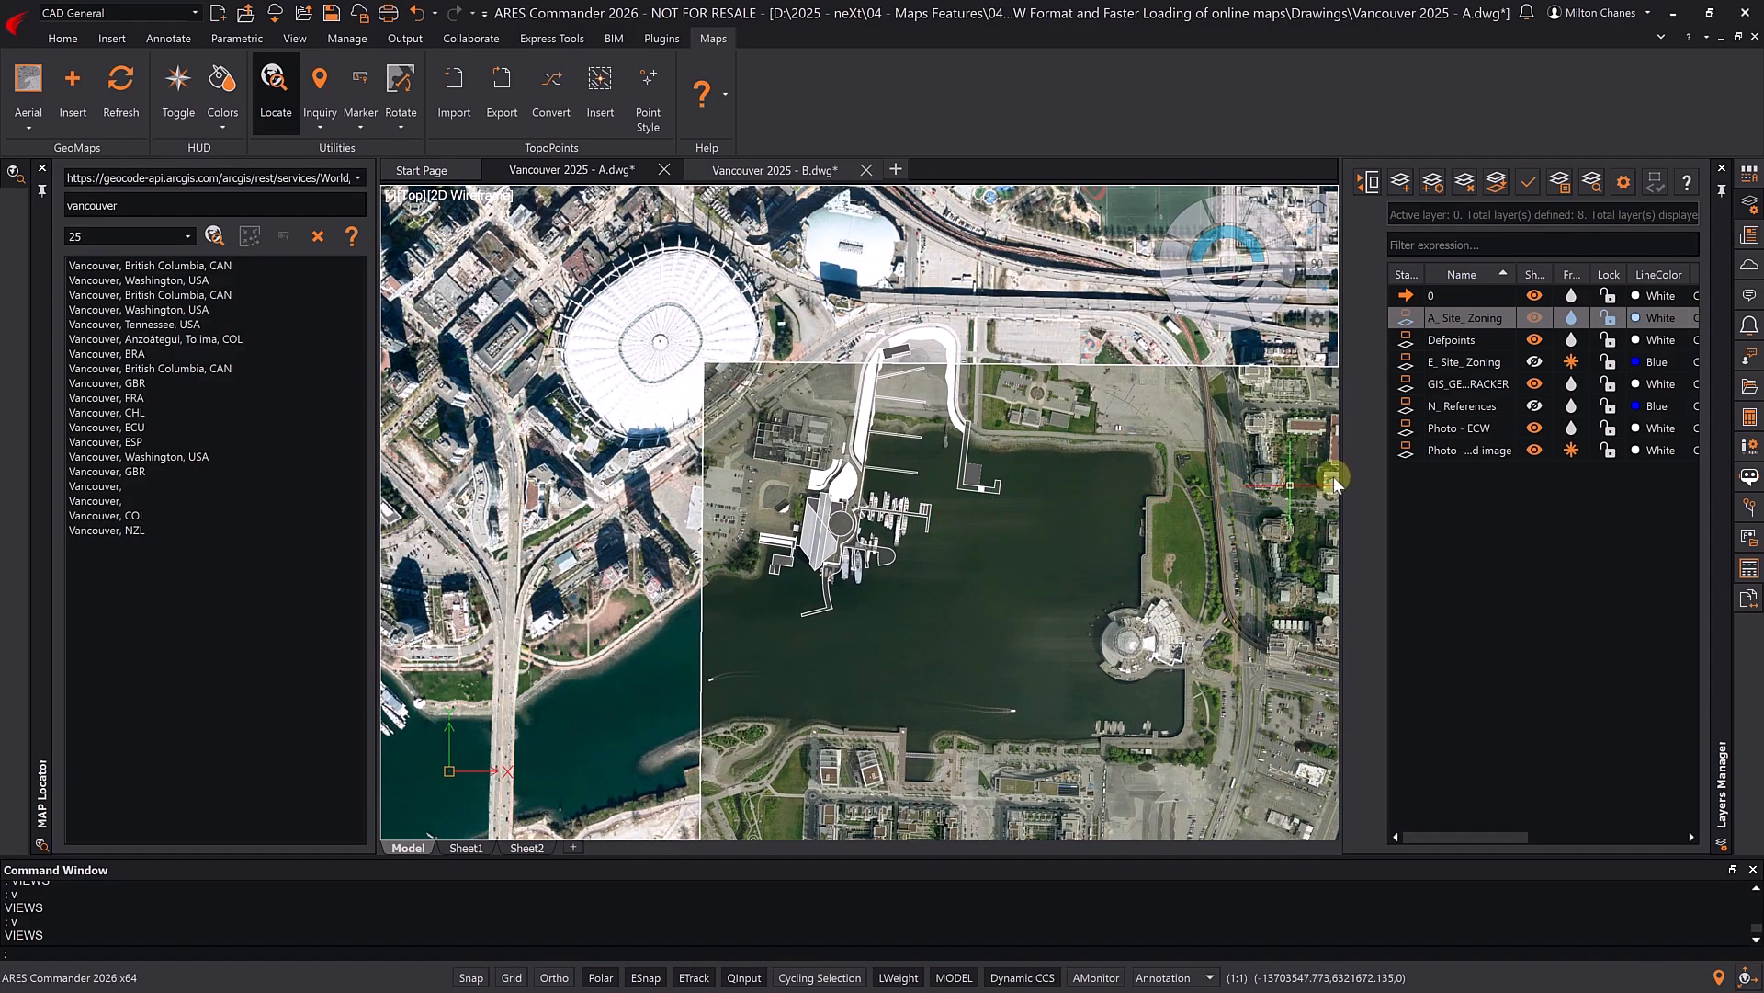
pyautogui.click(1569, 429)
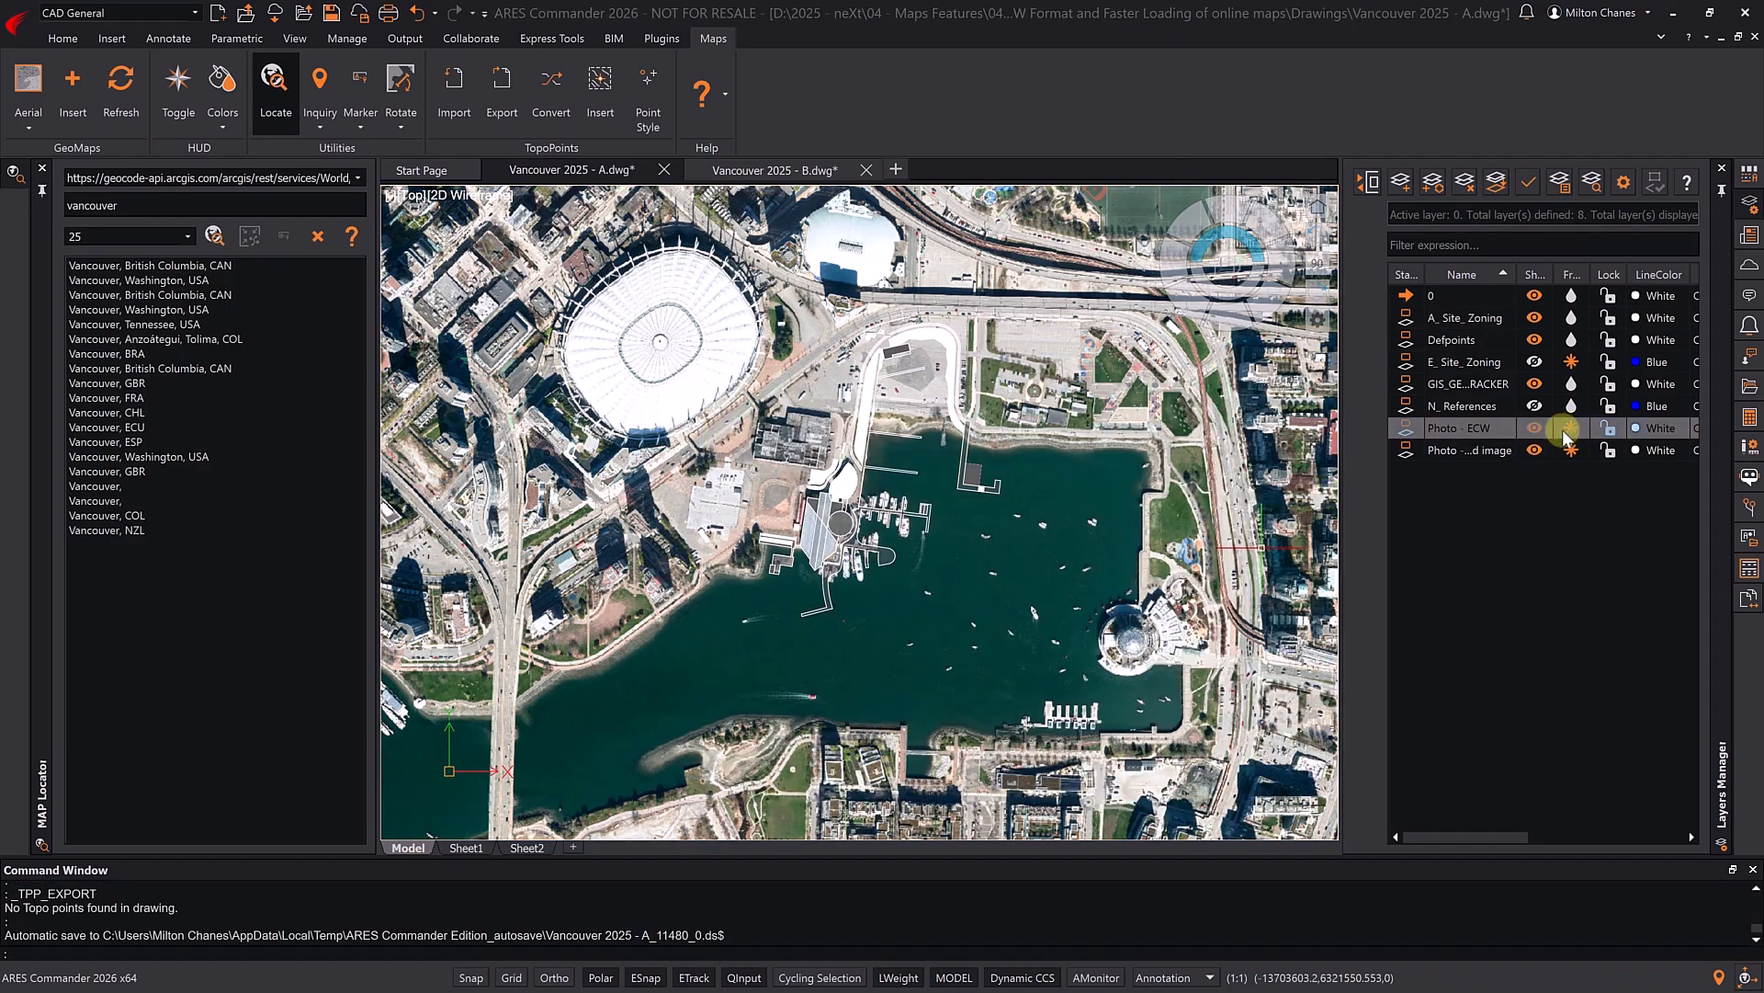
# - Set the transparency of the GIS_GEOMAP_TRACKER layer to 50 to dim the online aerial map behind the site plan
pyautogui.click(1481, 386)
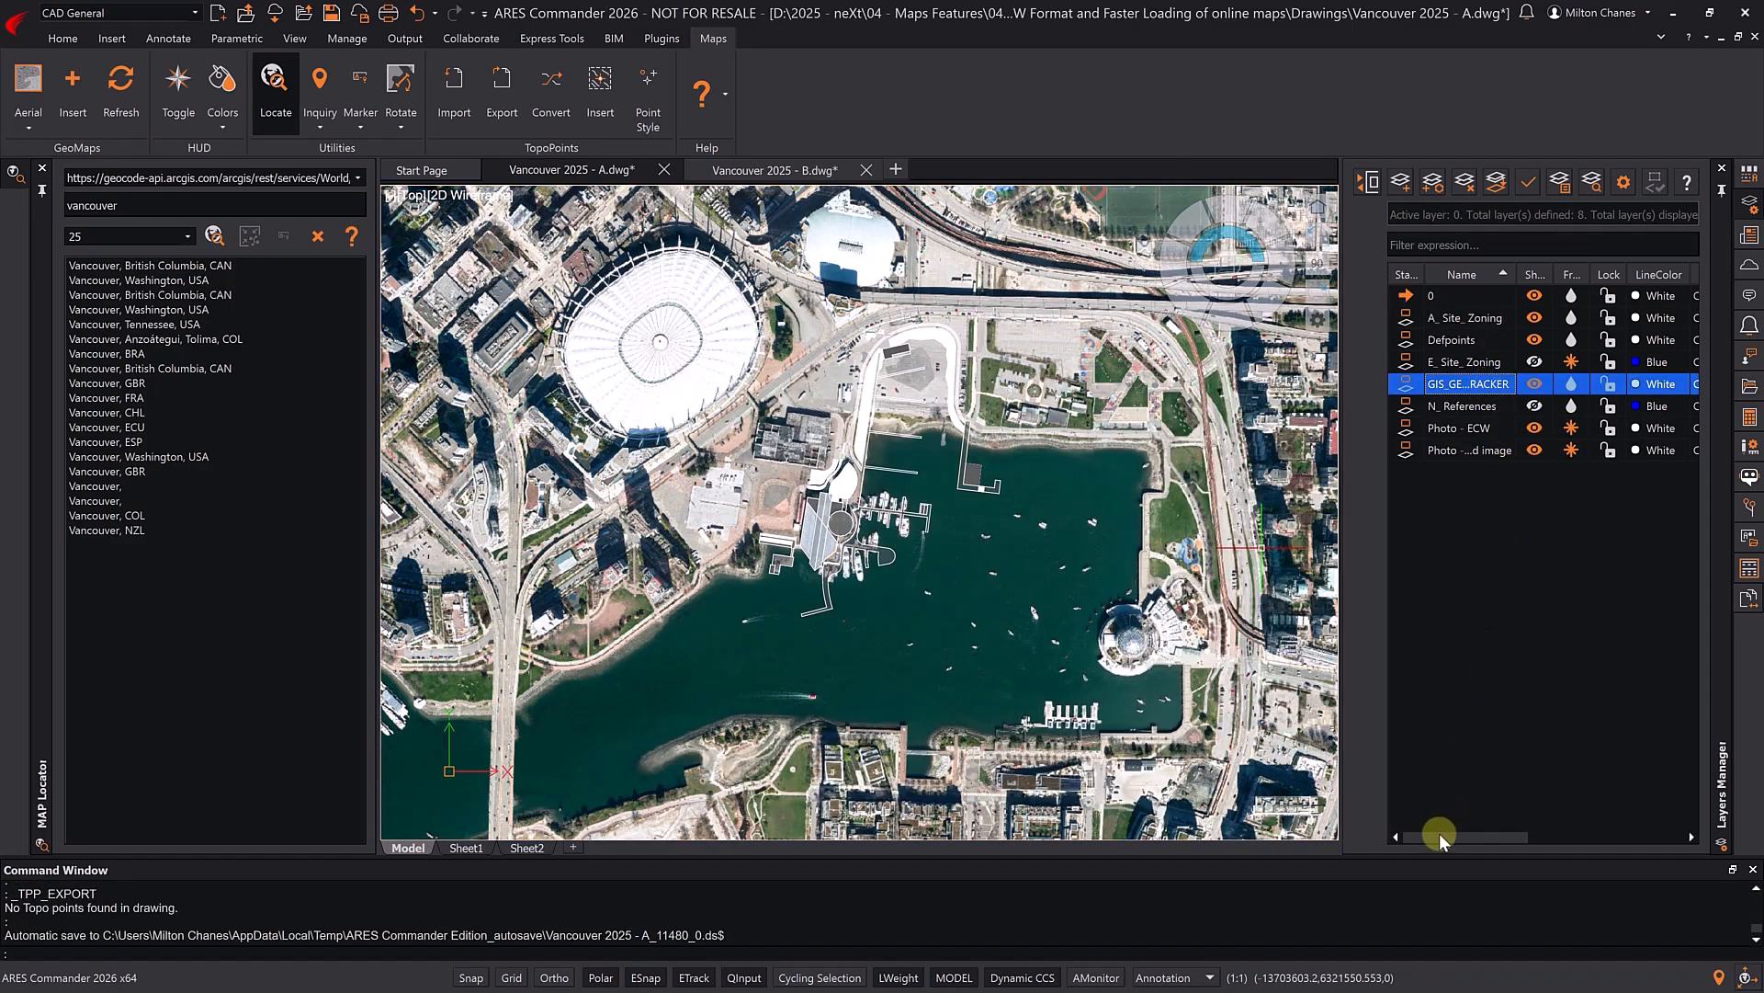
pyautogui.moveTo(1439, 837); pyautogui.dragTo(1555, 841)
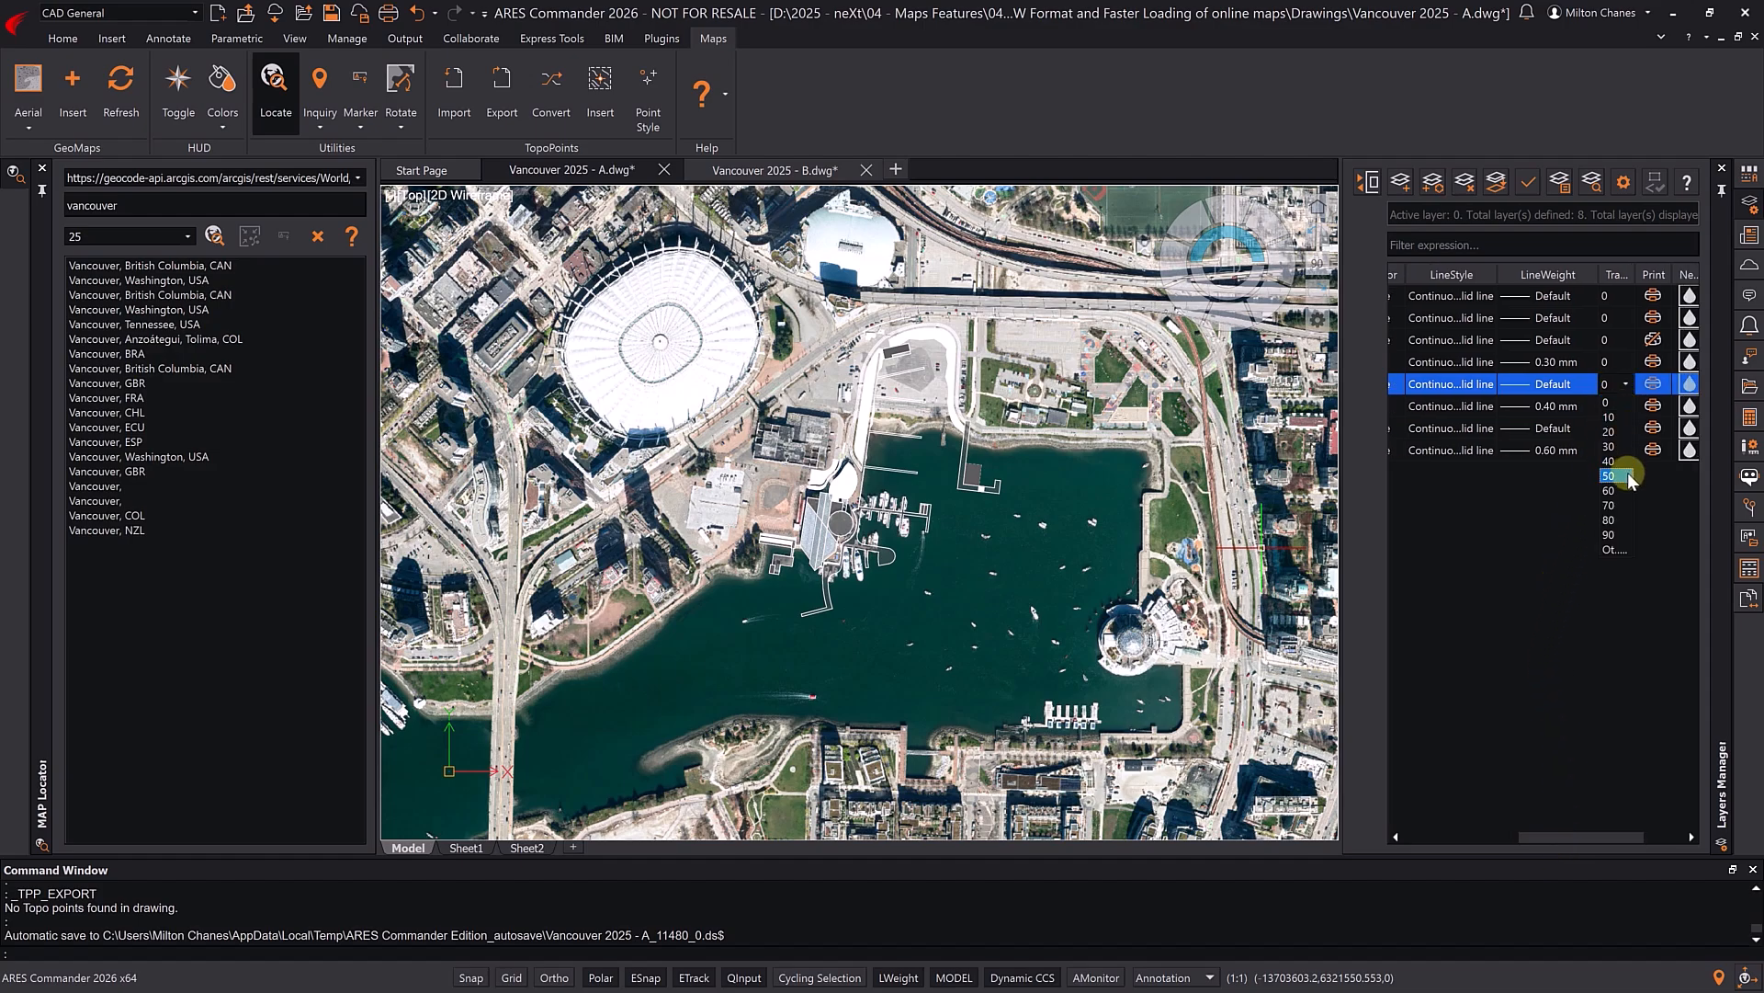
pyautogui.click(1628, 472)
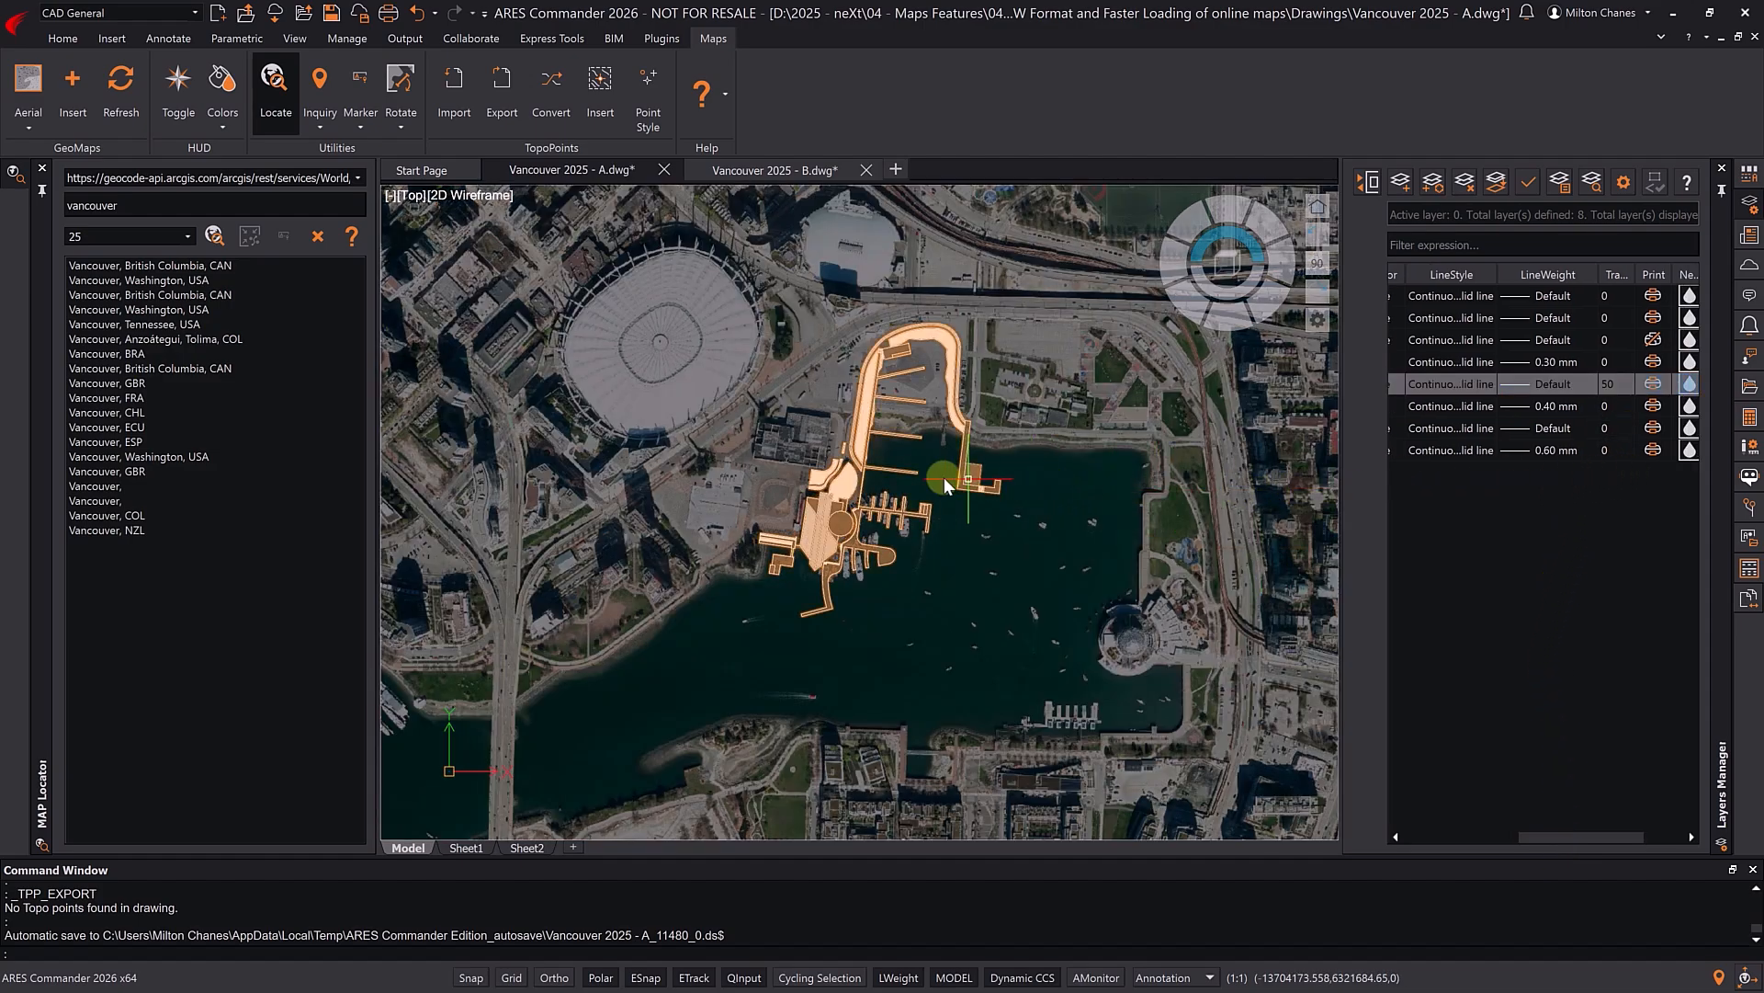
pyautogui.scroll(2, 917, 461)
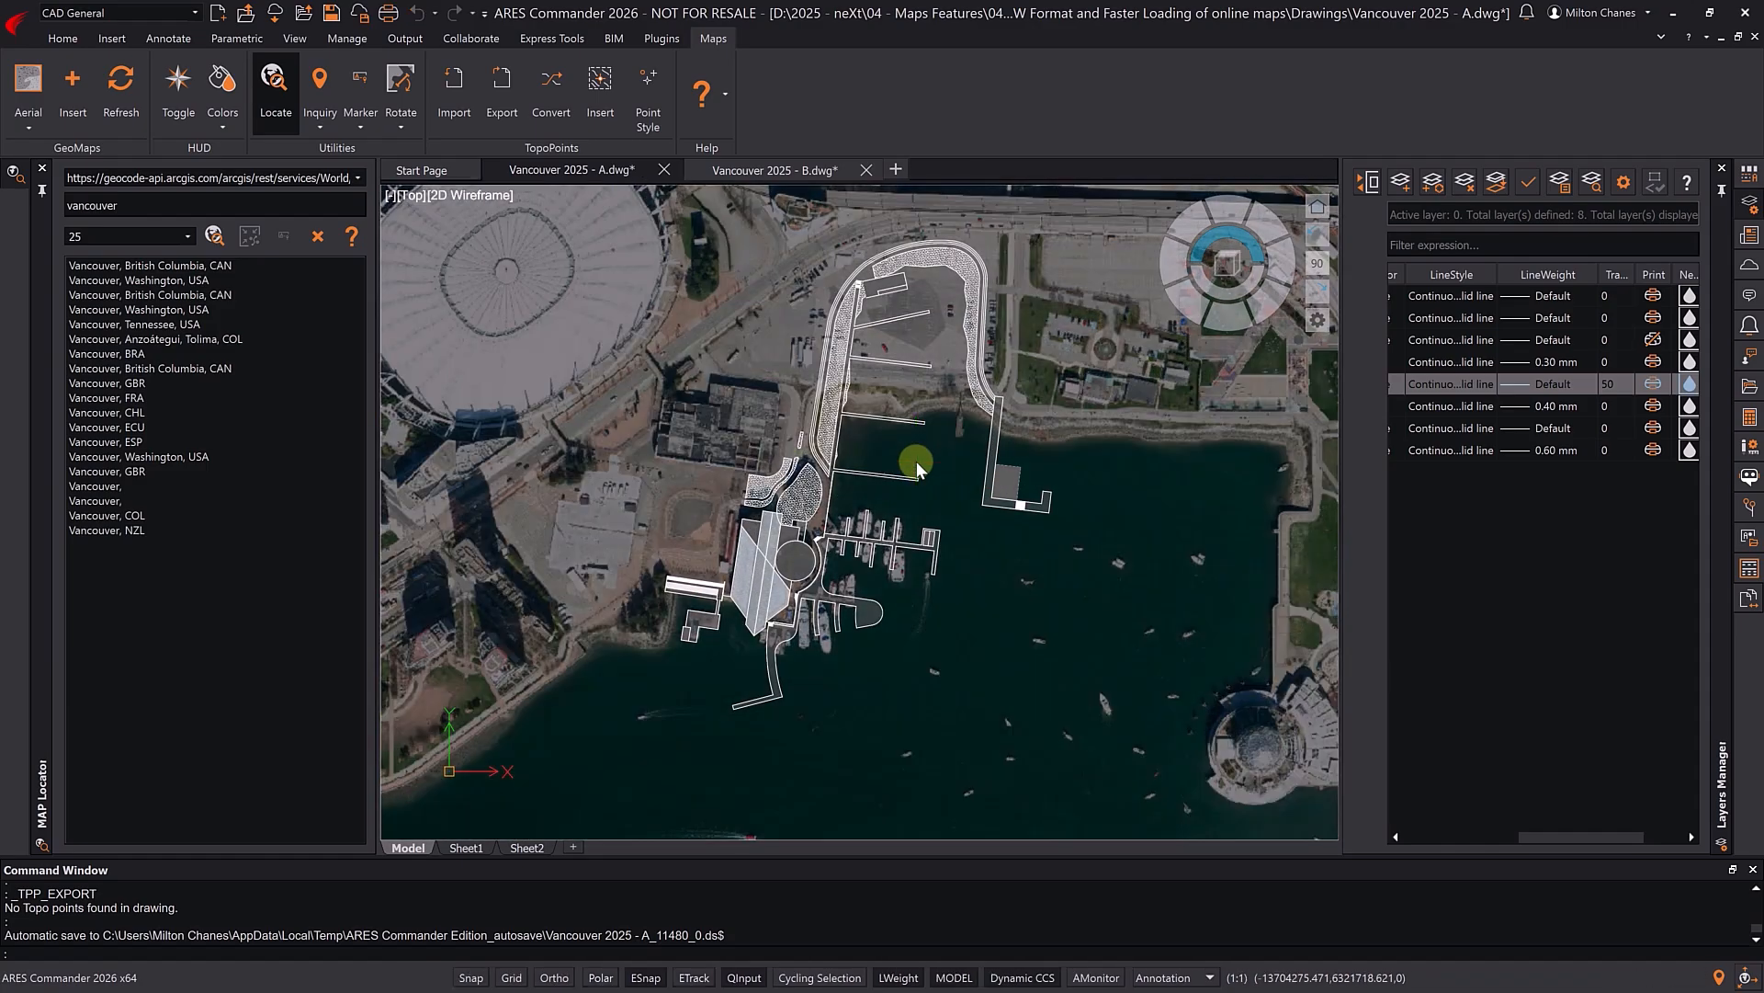
pyautogui.moveTo(917, 461); pyautogui.dragTo(917, 506, button='middle')
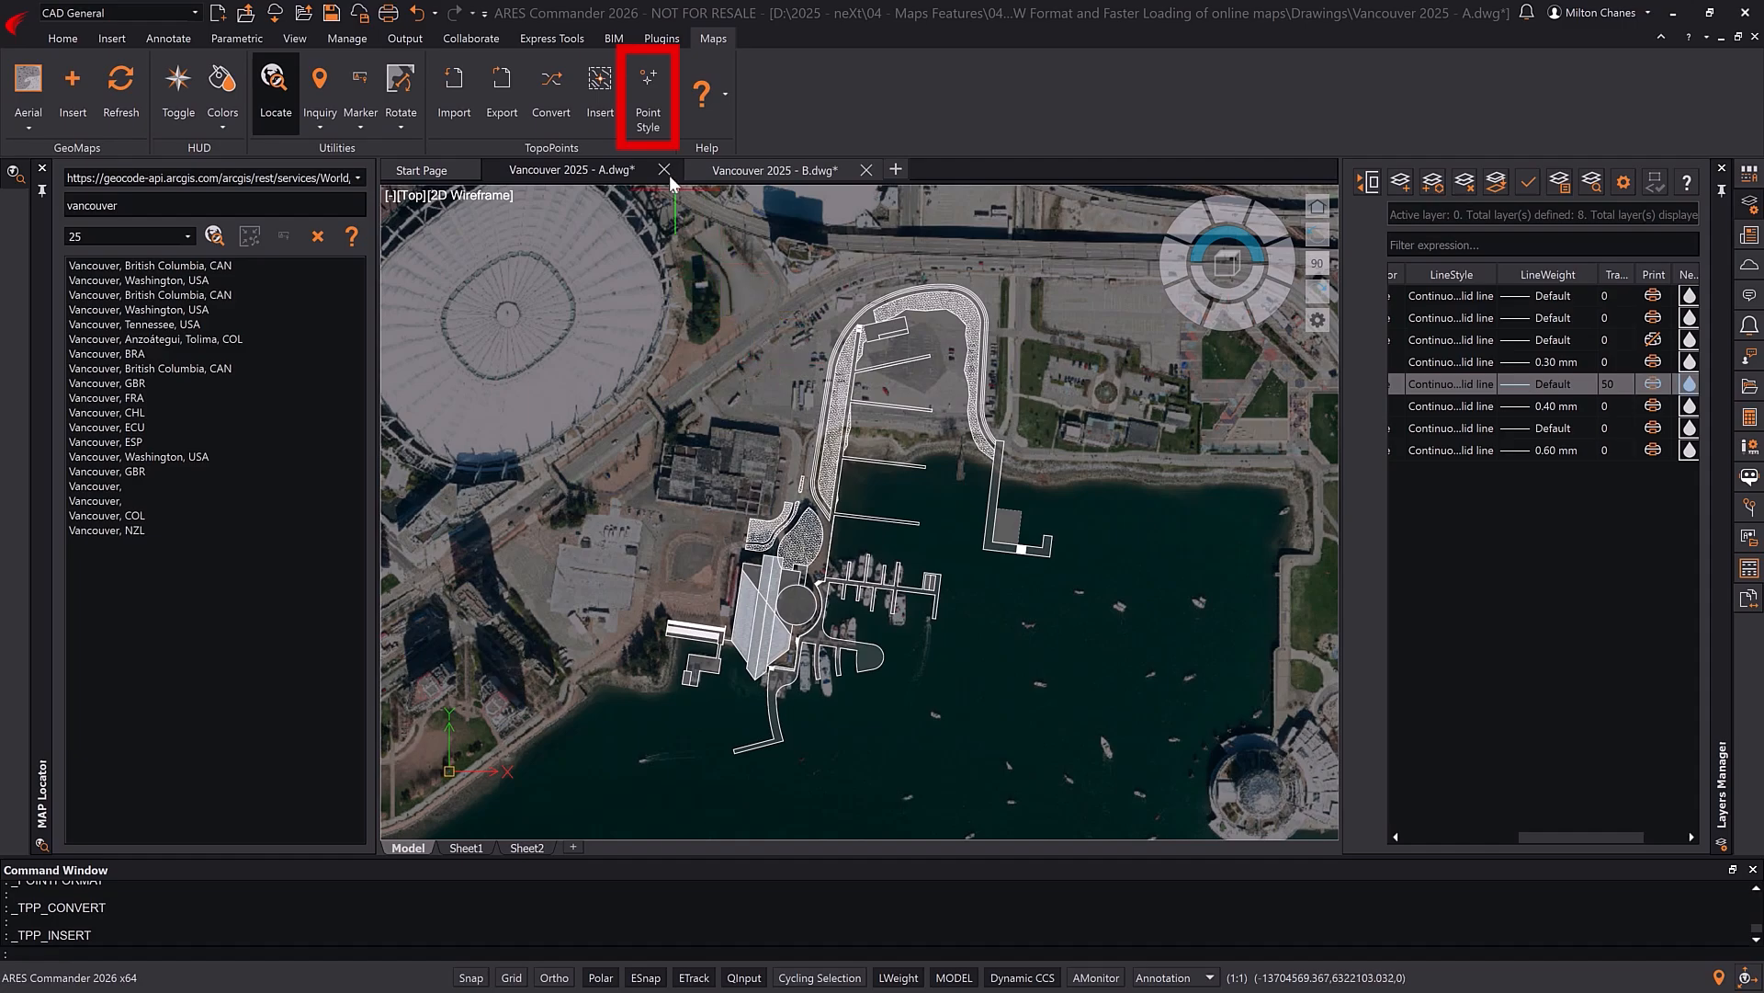
# - Set the drawing's point style to the X-shaped type and apply it
pyautogui.click(653, 114)
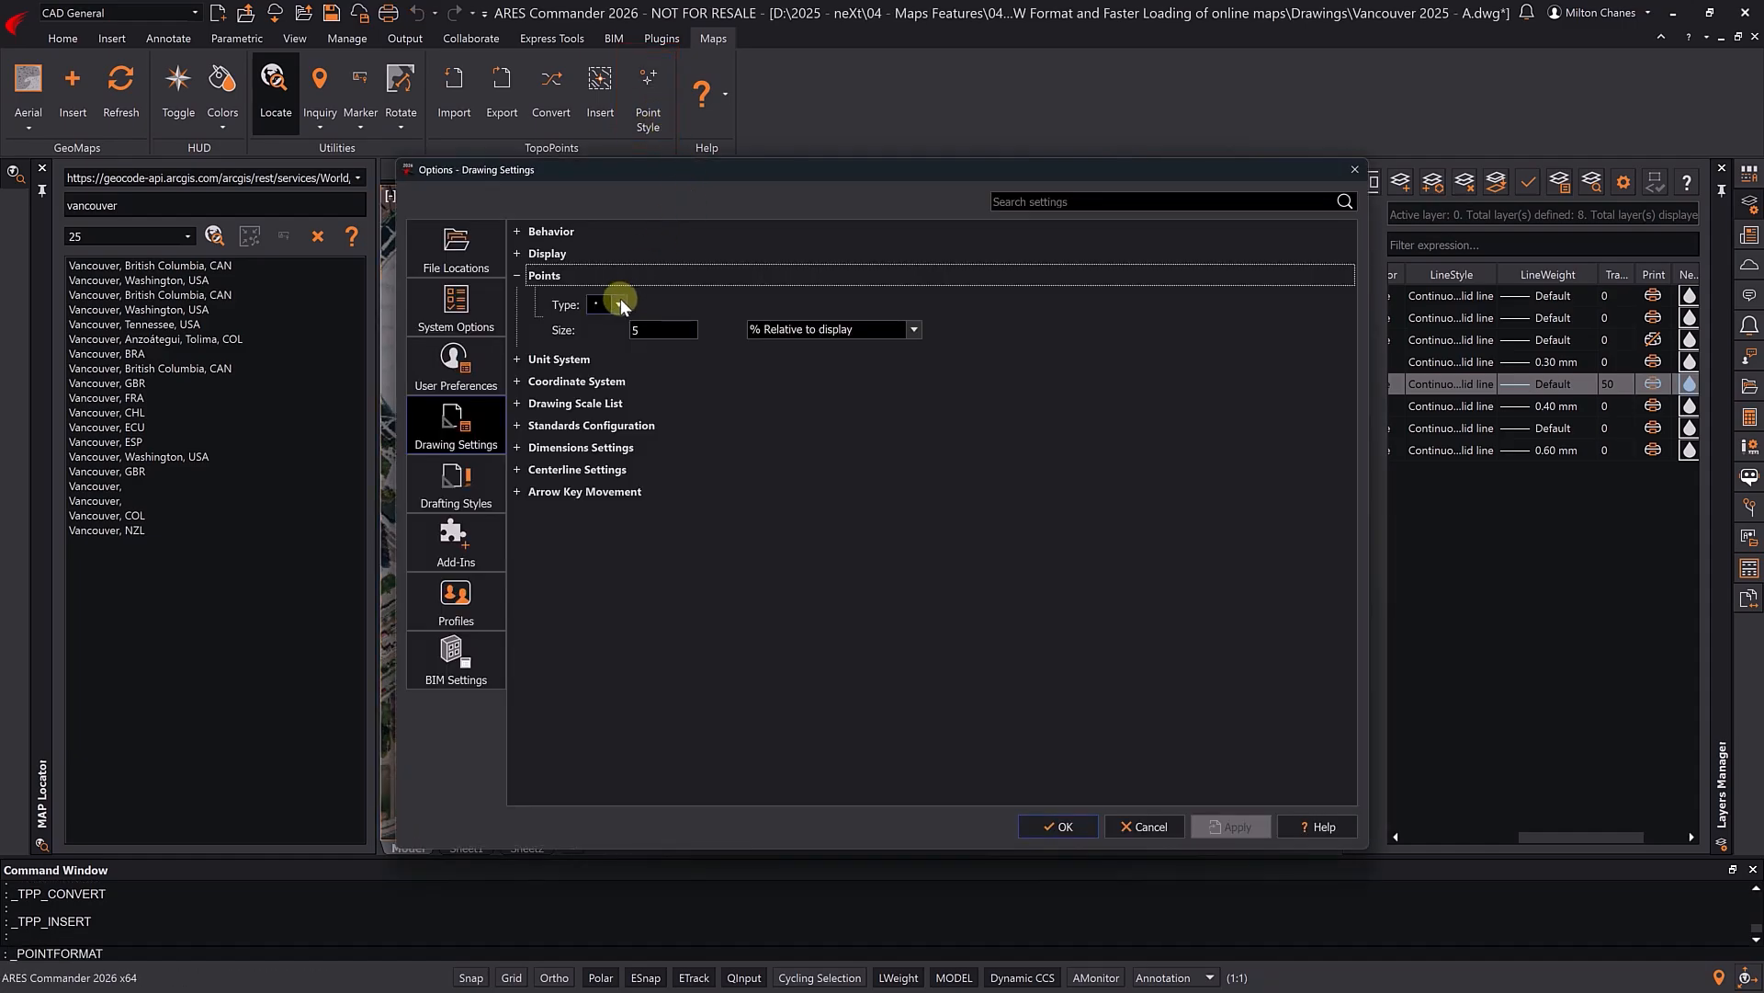
pyautogui.click(620, 303)
pyautogui.click(599, 366)
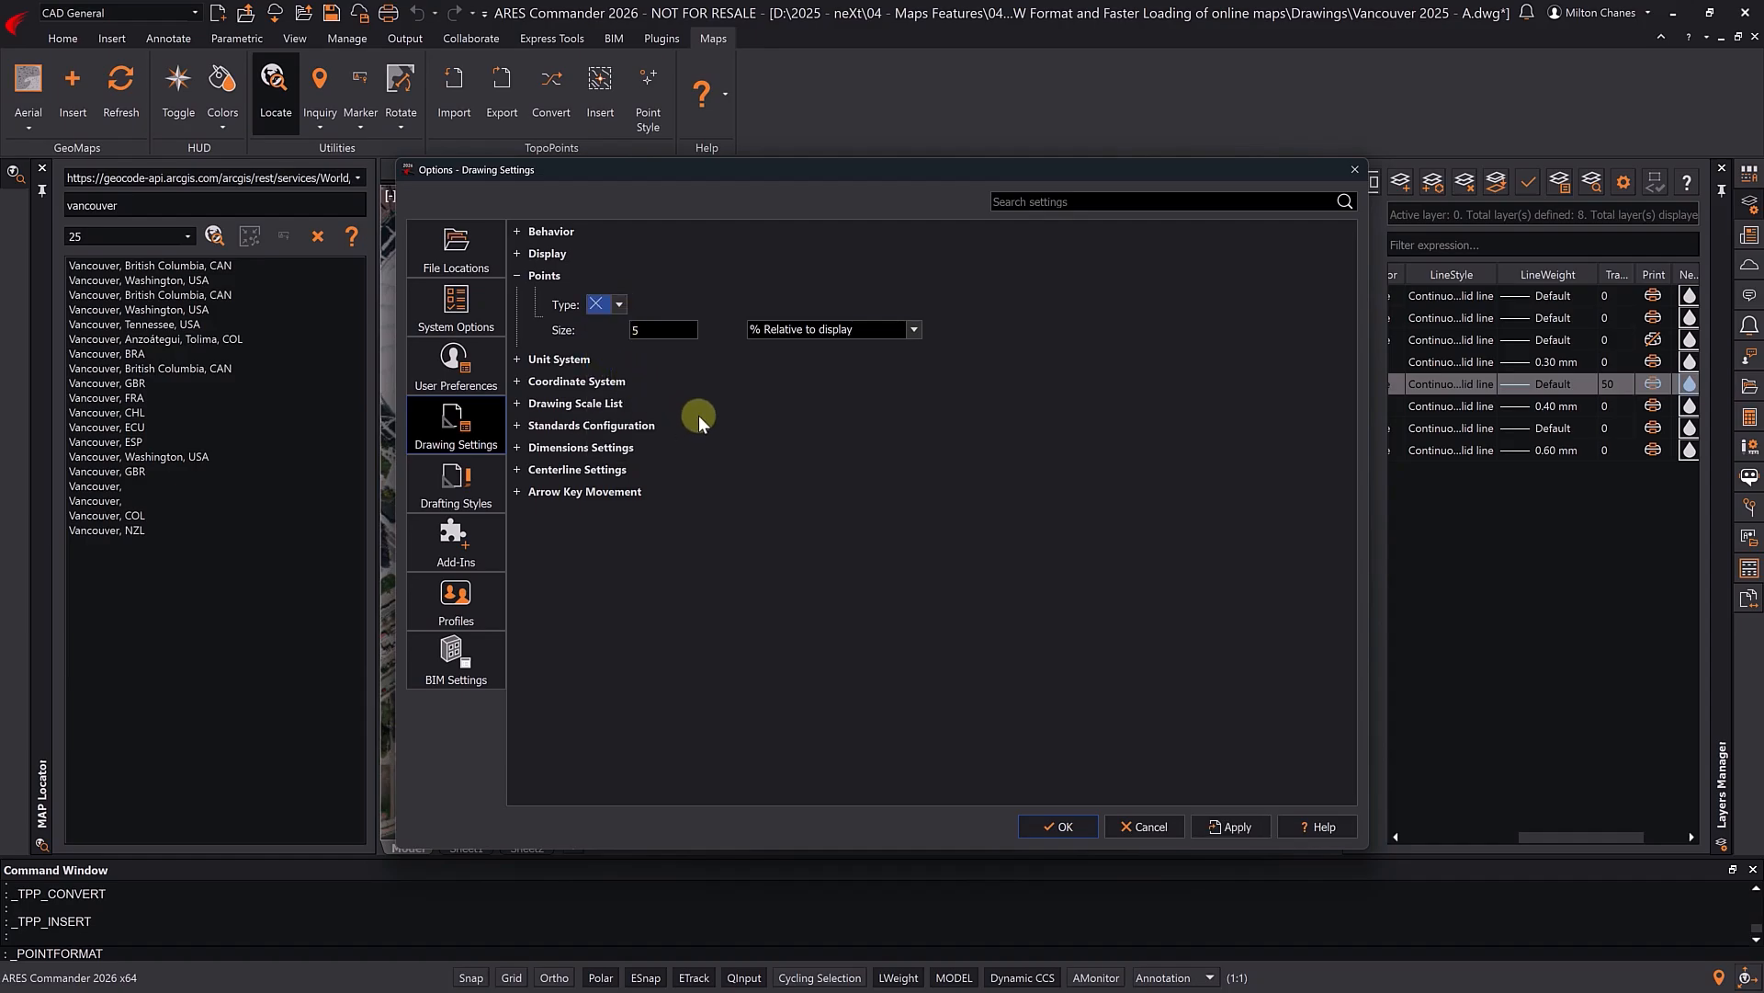
pyautogui.click(1206, 824)
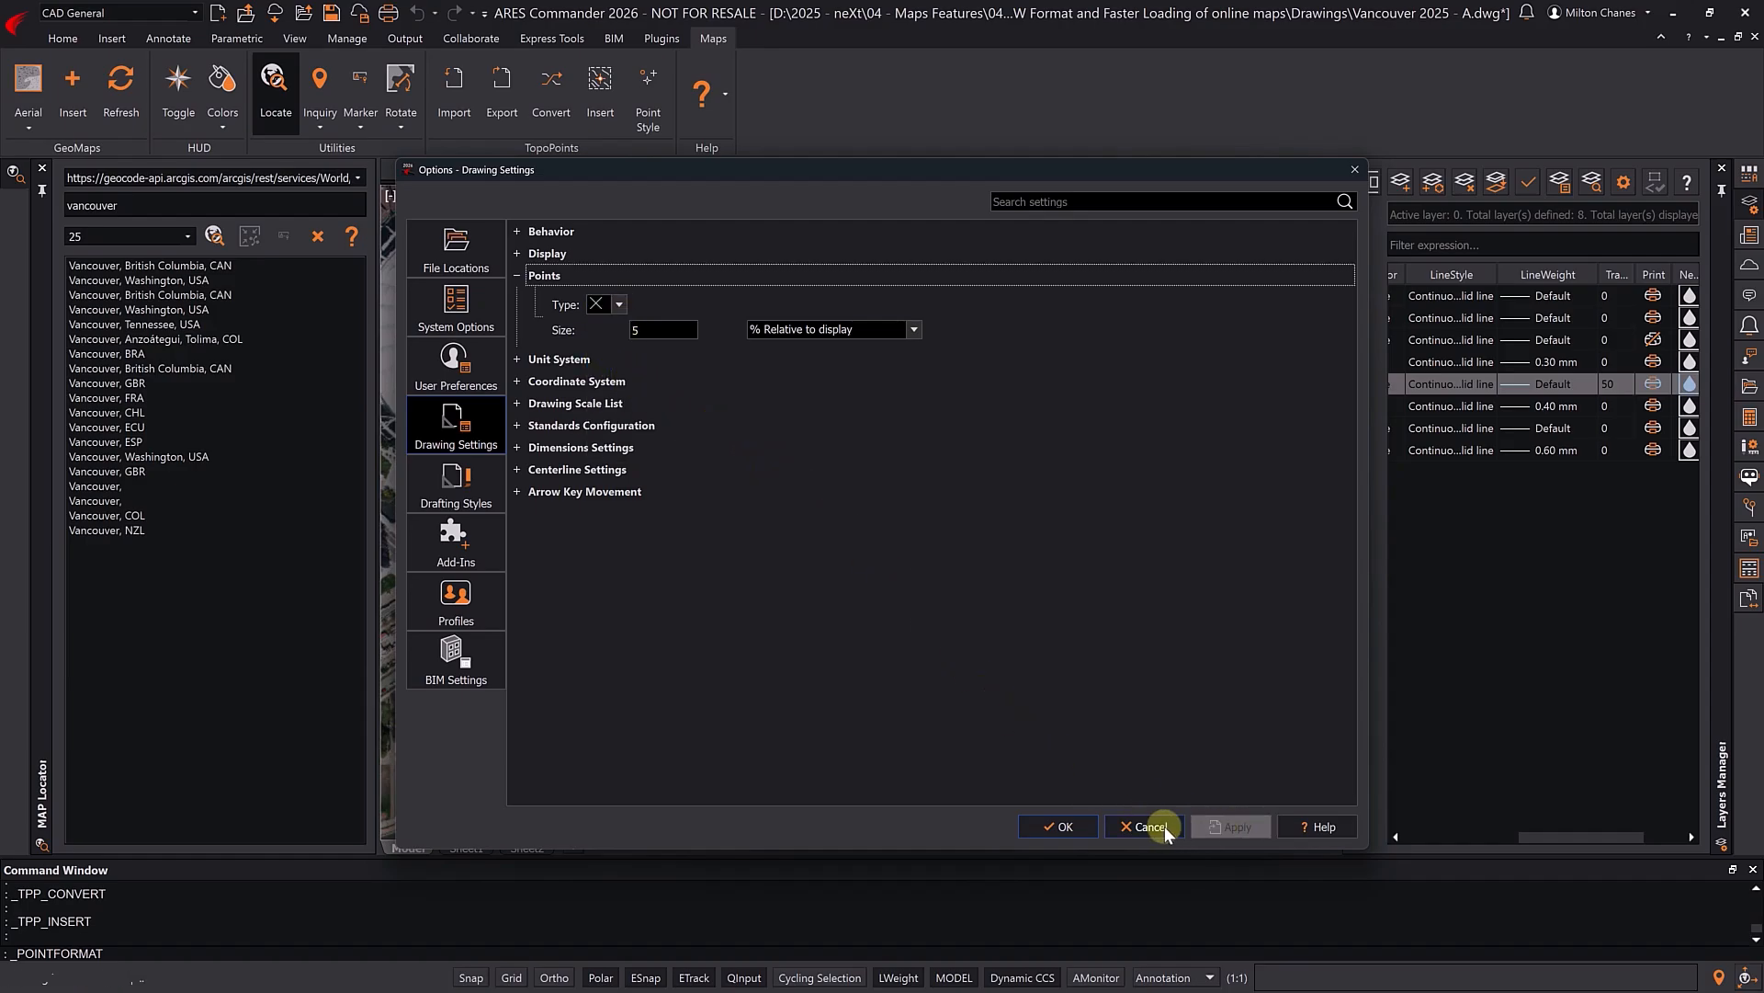
pyautogui.click(1066, 825)
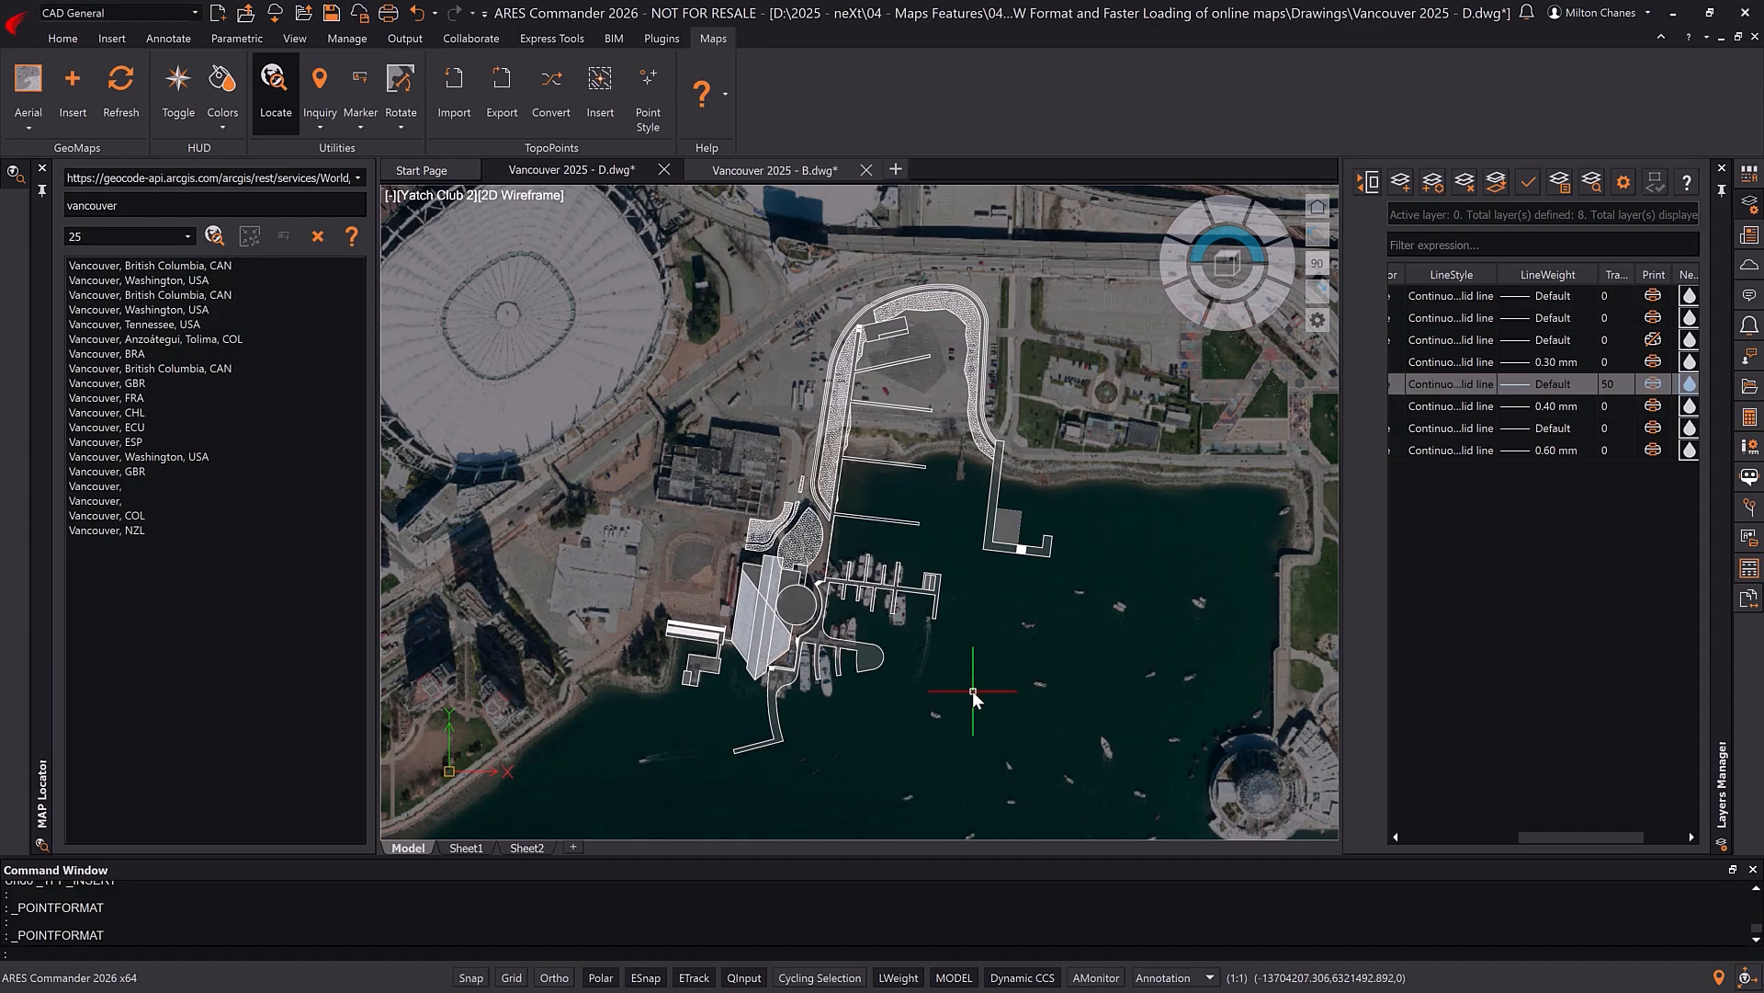
# - Start inserting topo points around the yacht club building, using the T_ Points layer with multiple insertions enabled
pyautogui.write('z')
pyautogui.press('Return')
pyautogui.click(673, 522)
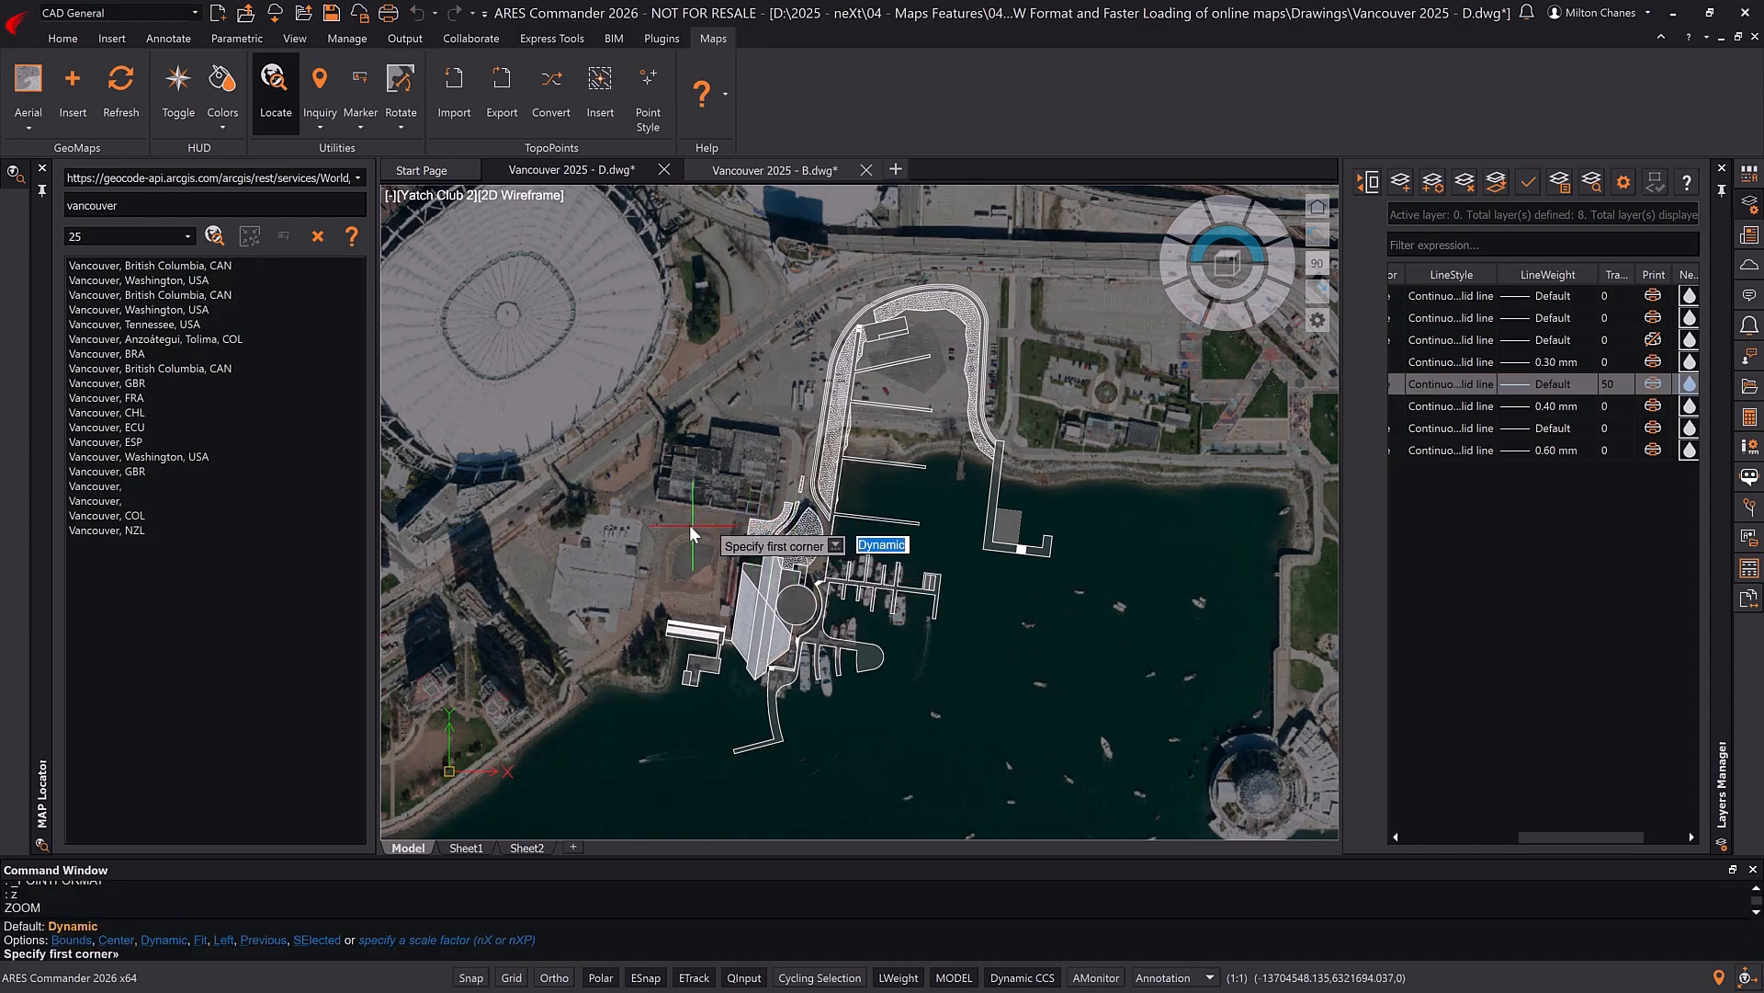
pyautogui.click(847, 715)
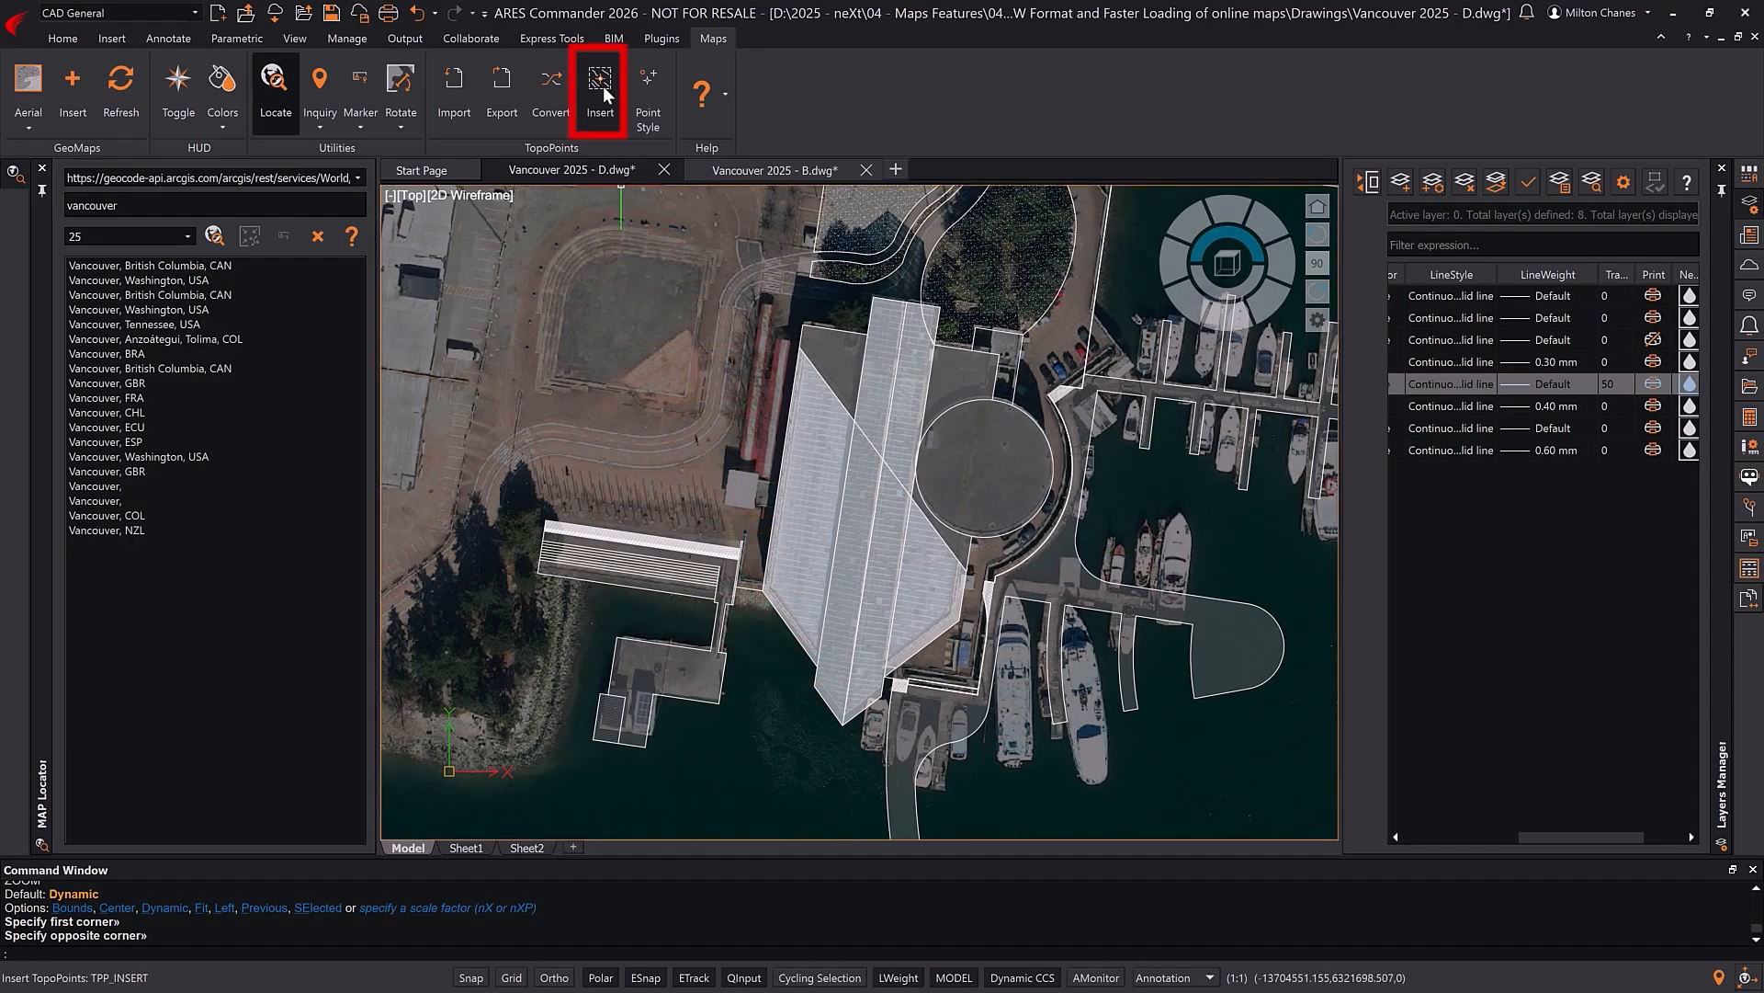
pyautogui.click(603, 85)
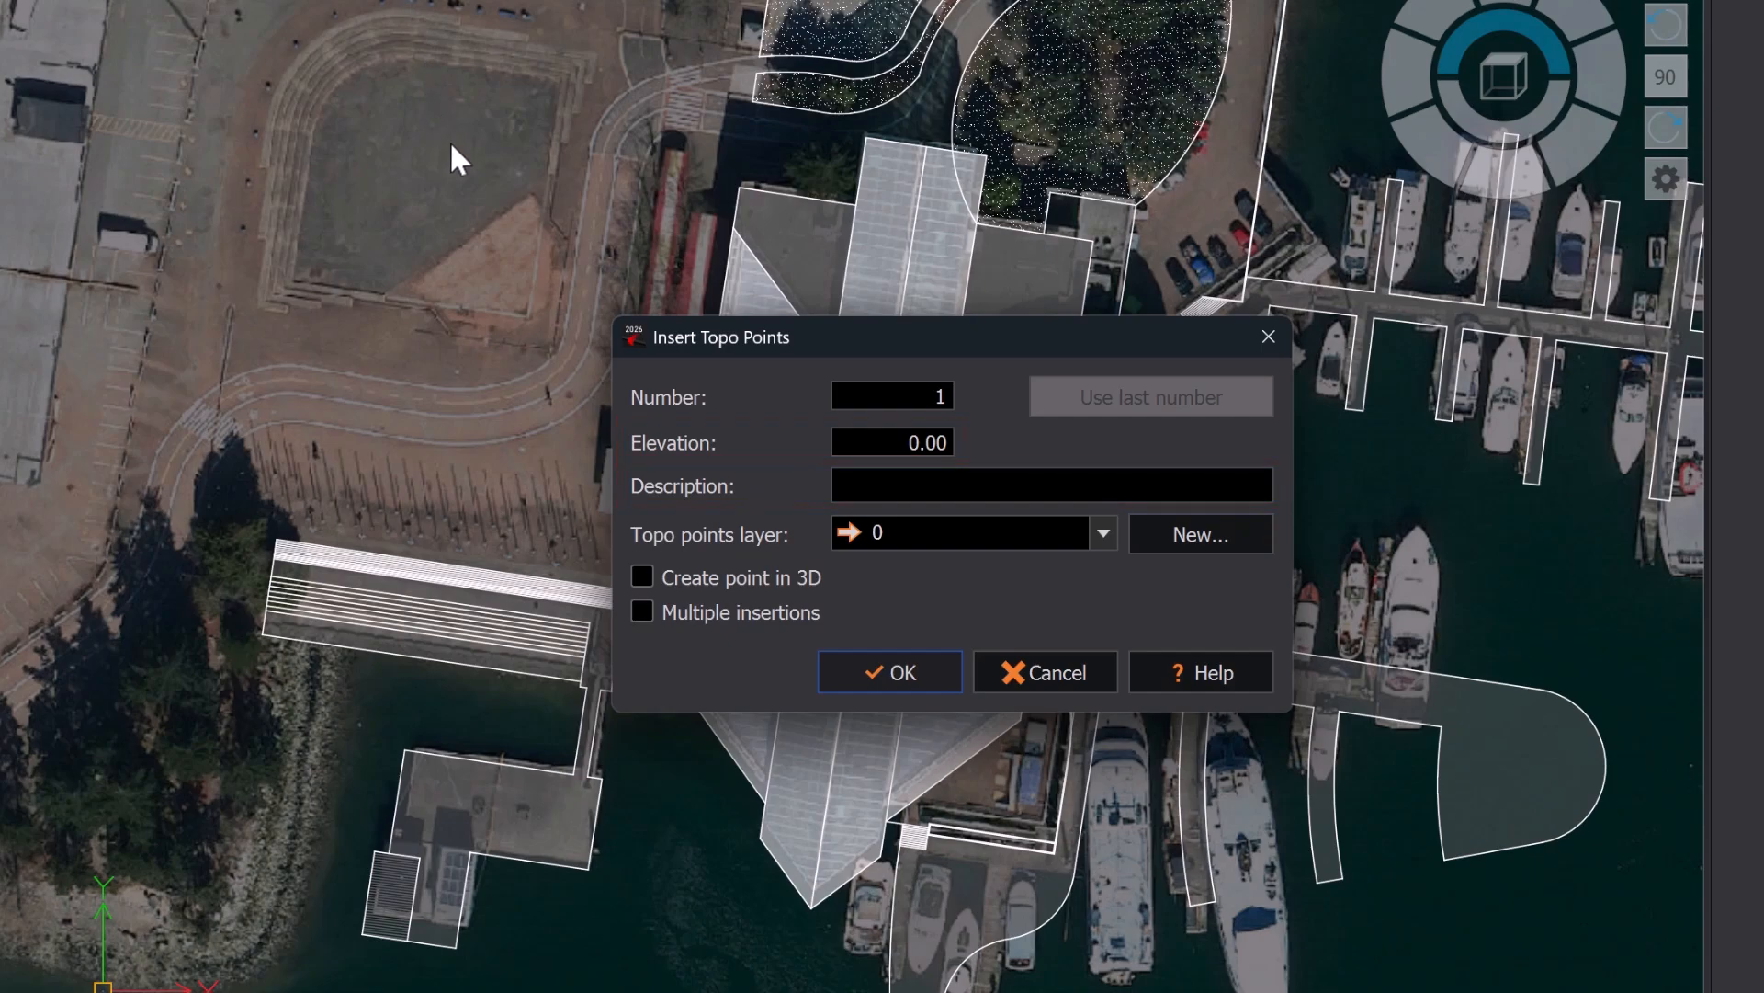
pyautogui.click(931, 533)
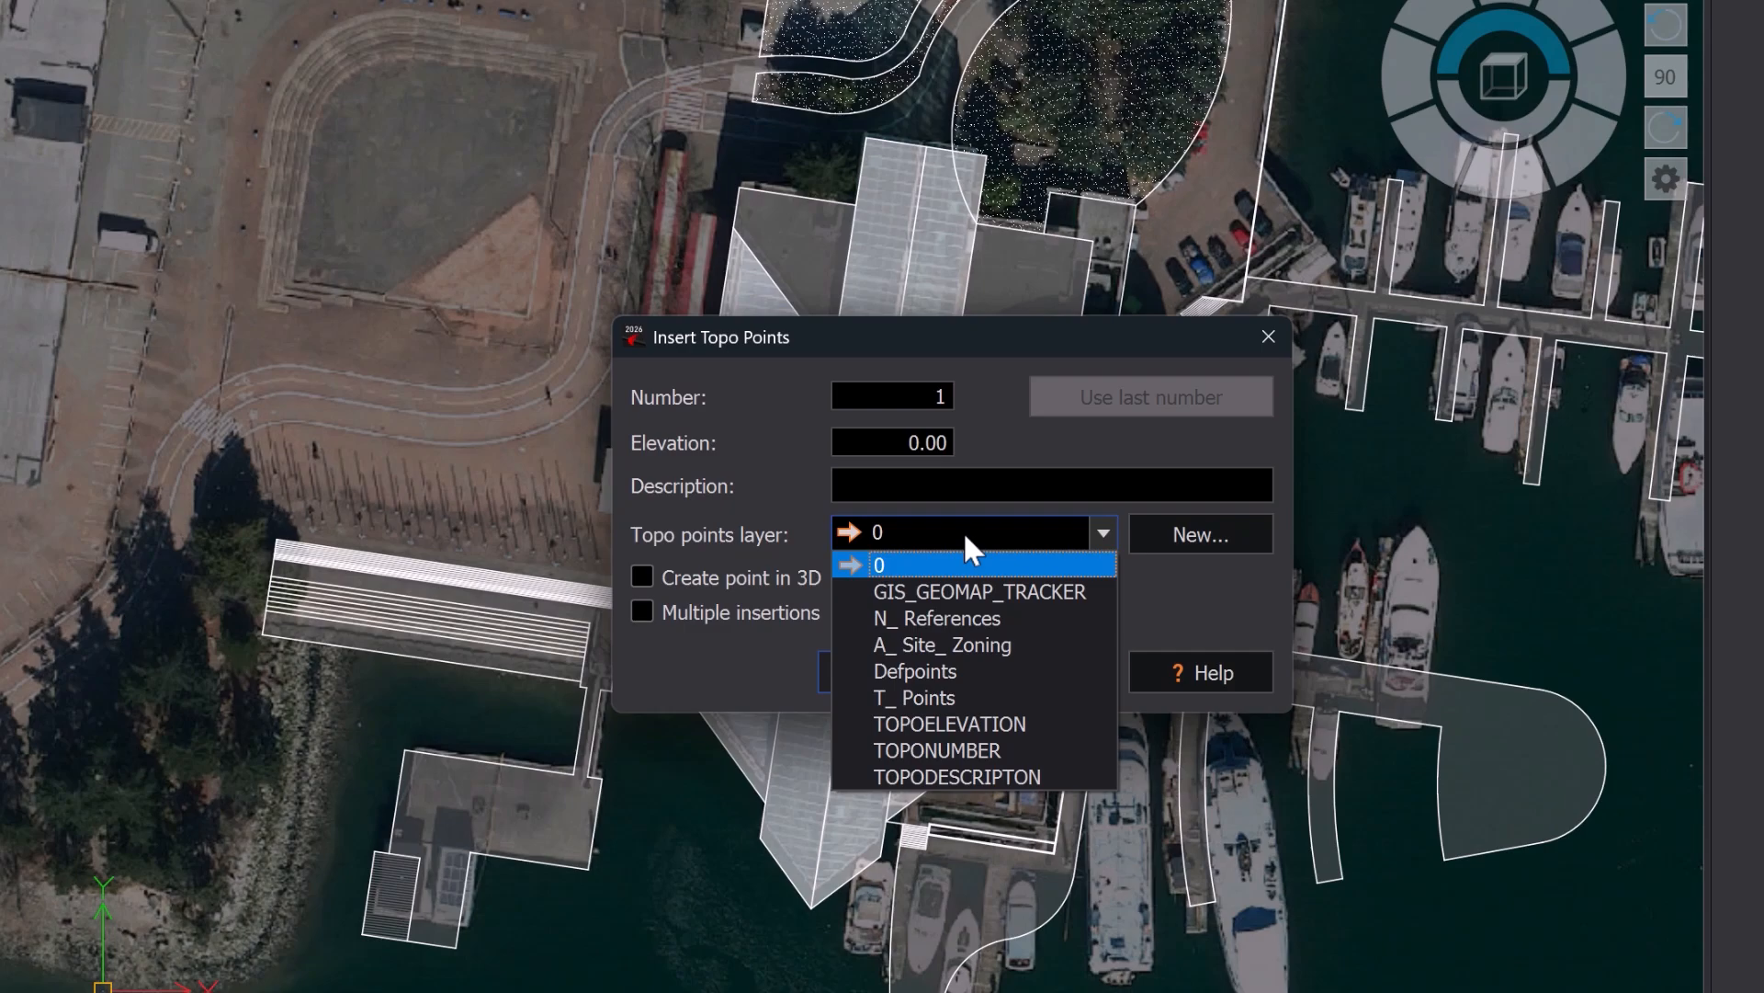
pyautogui.click(991, 698)
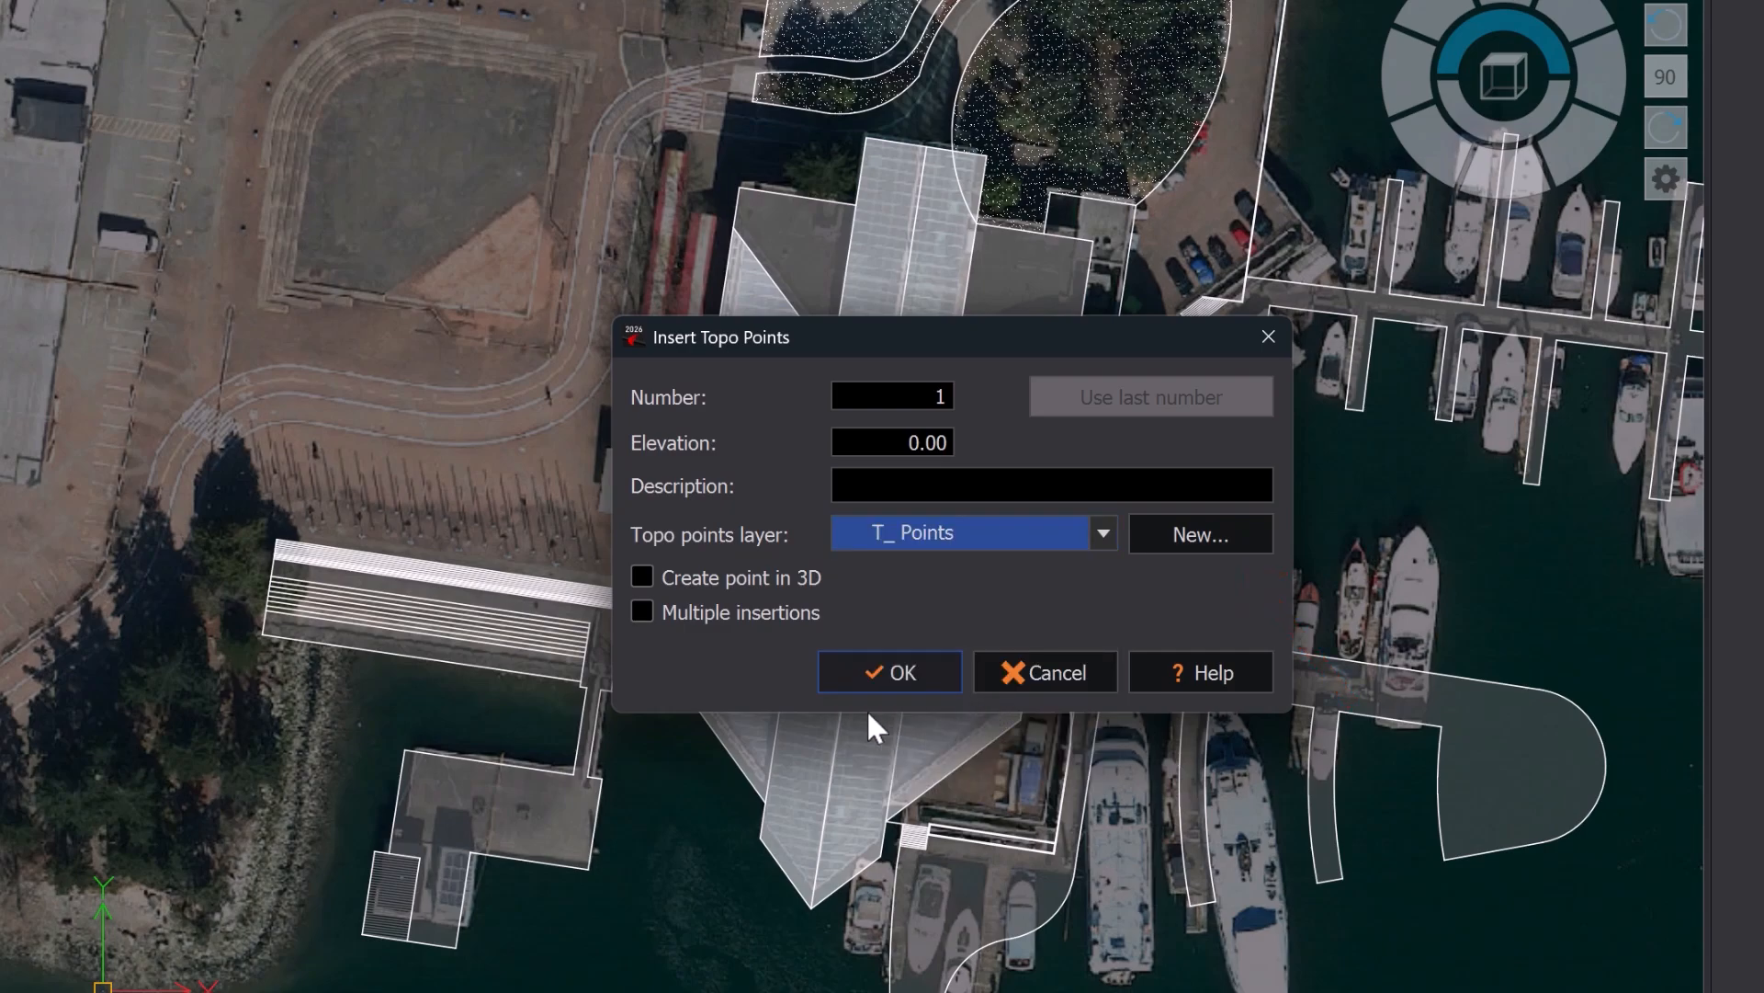
pyautogui.click(748, 615)
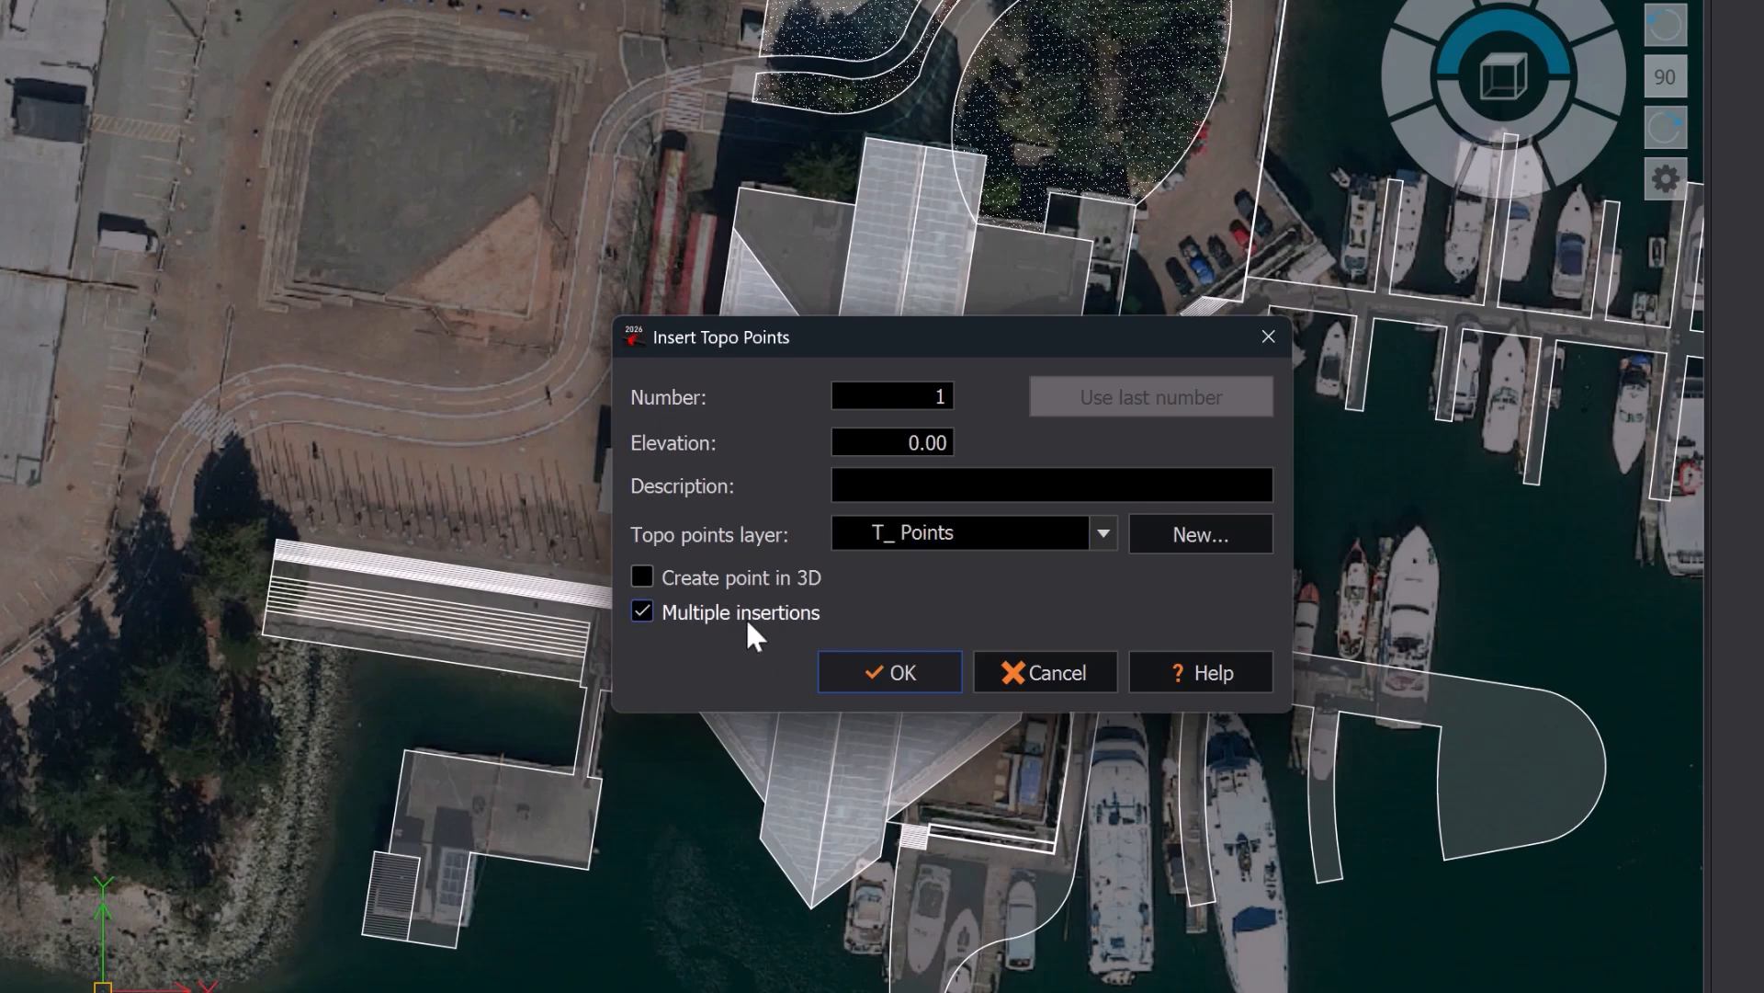
pyautogui.click(885, 666)
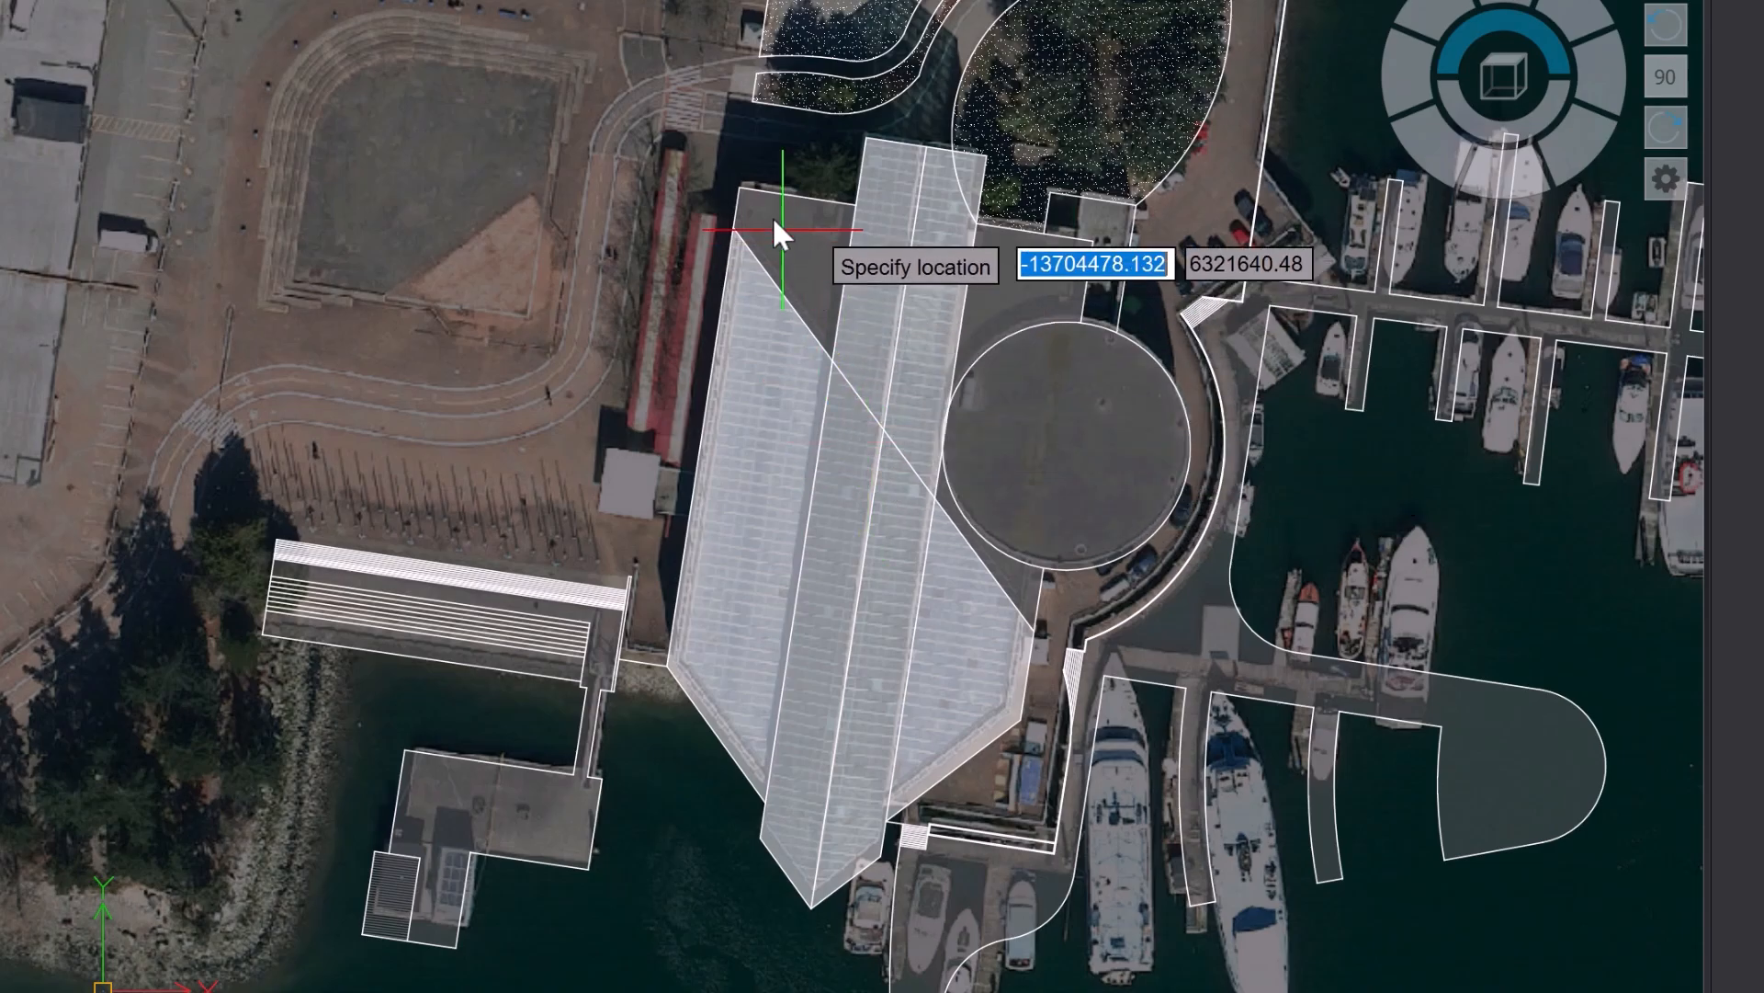
# - Place topo points at the corners of the yacht club building's outline and at the centre of its round section
pyautogui.click(739, 189)
pyautogui.click(1094, 241)
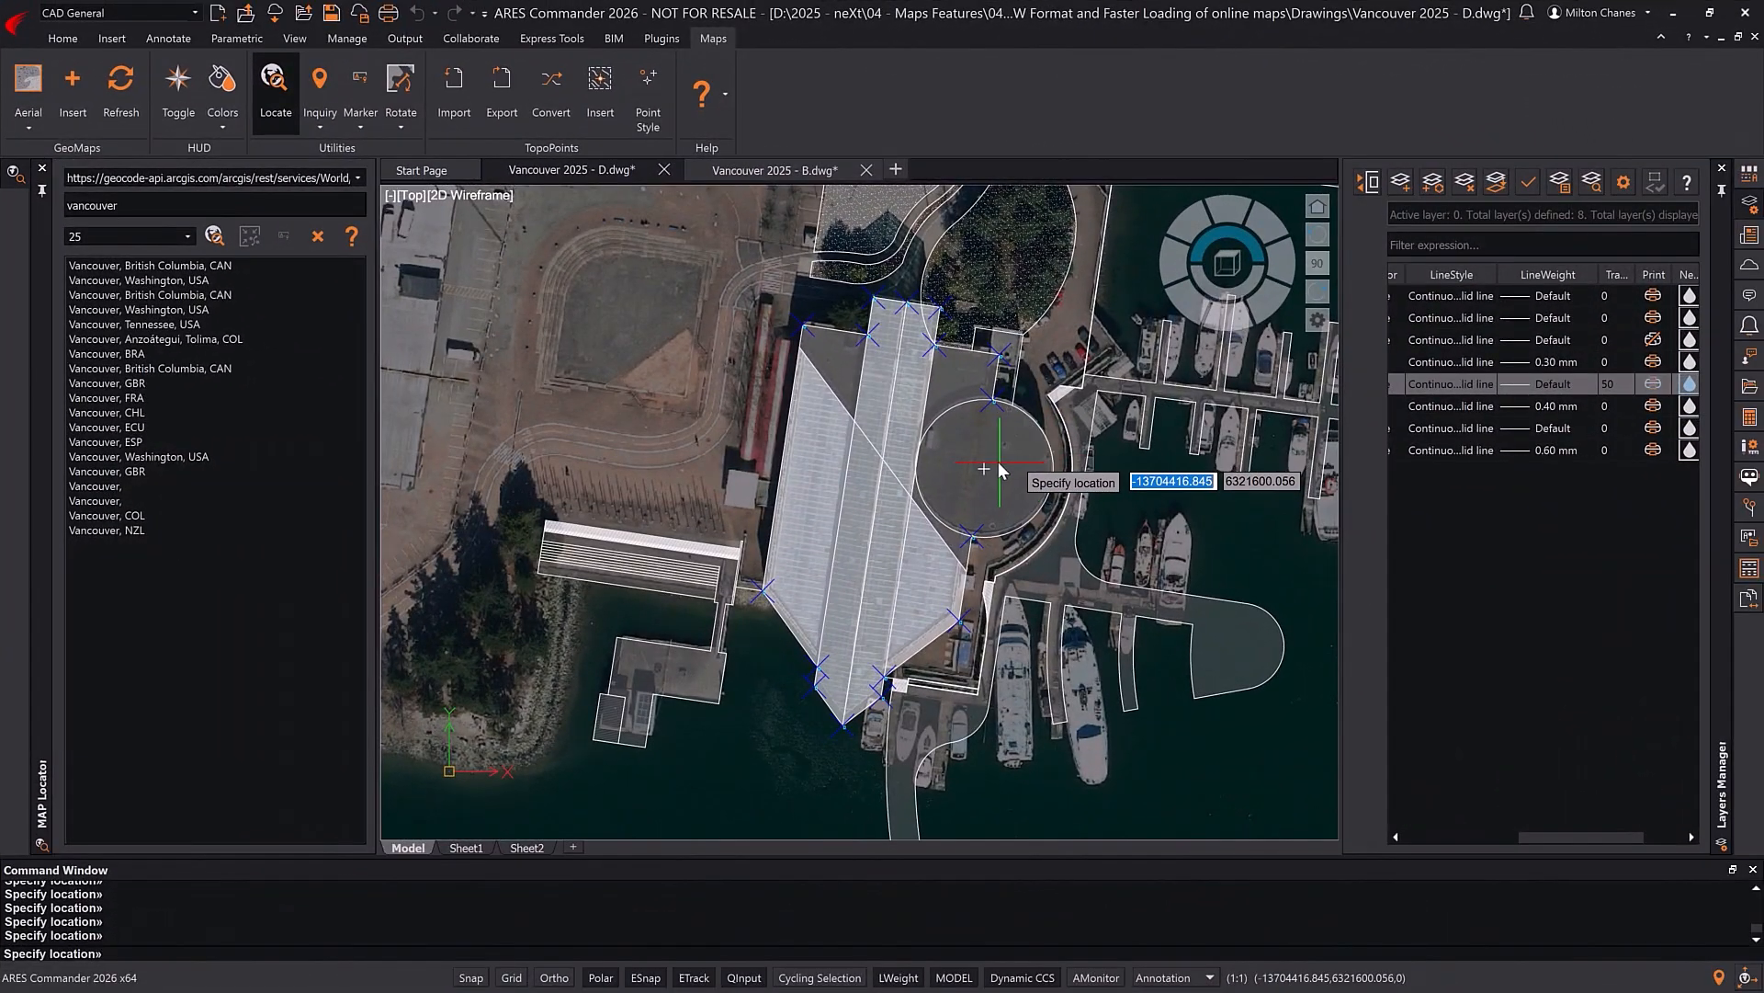
pyautogui.press('Return')
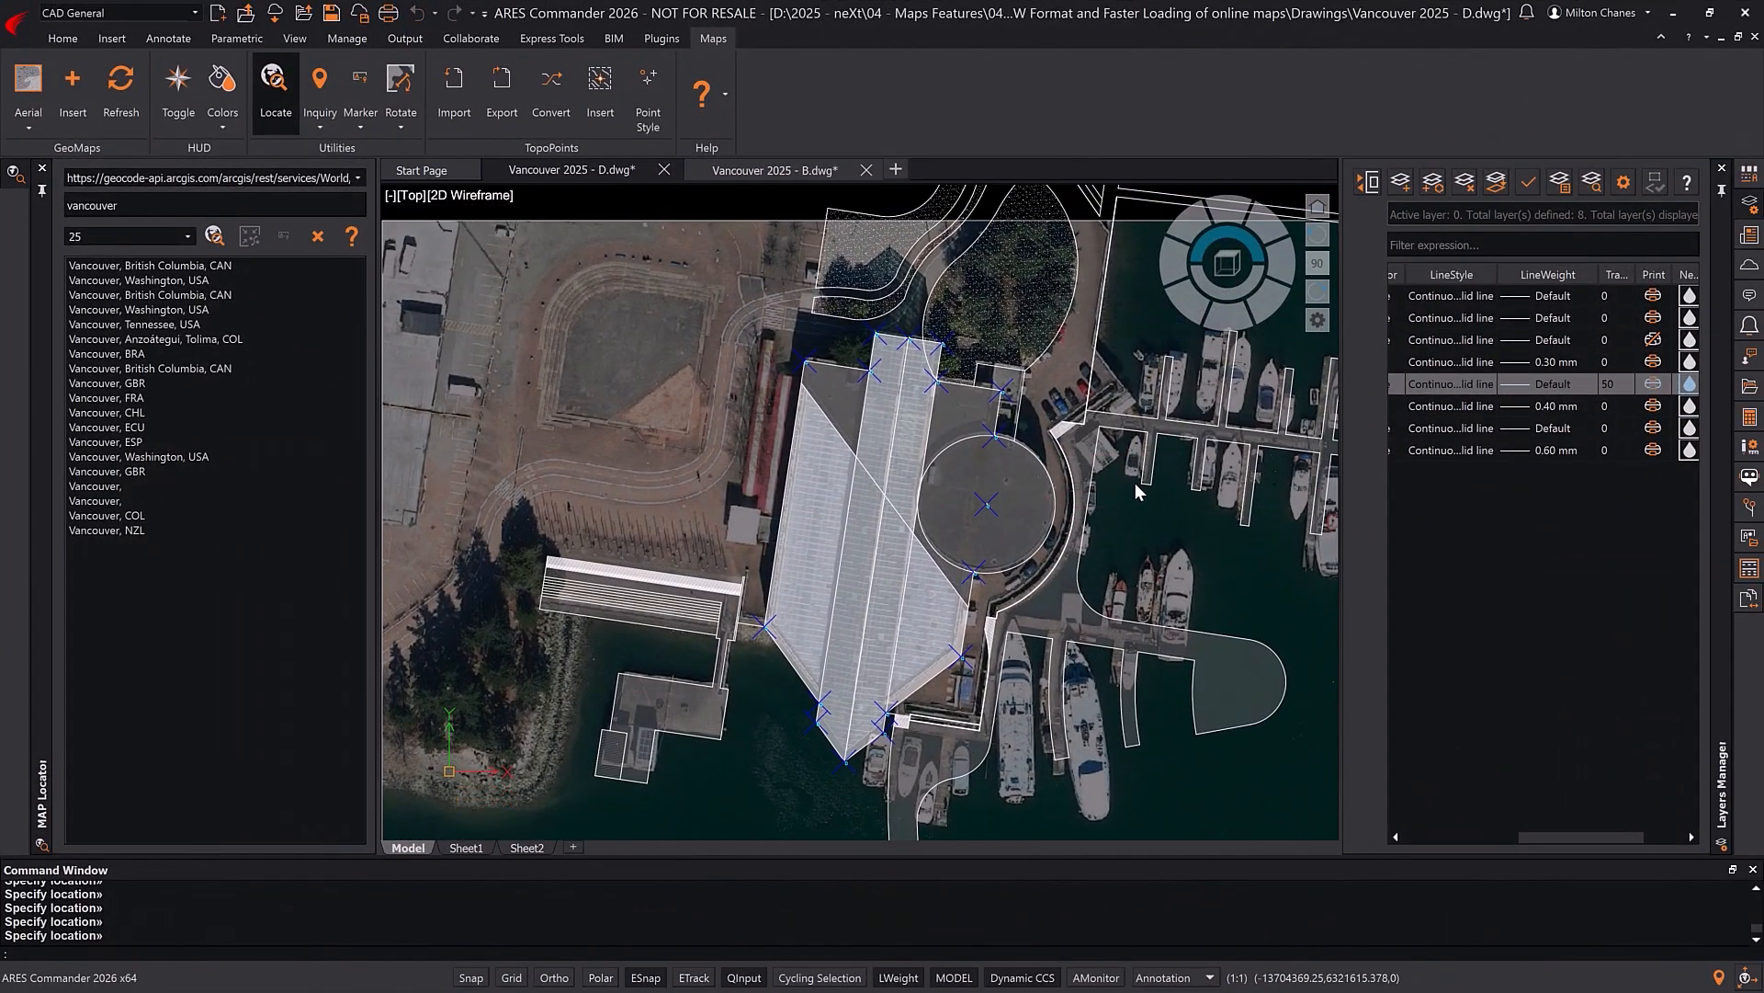
# - Insert Tree Basic blocks over the trees in the landscaped area north of the yacht club building
pyautogui.moveTo(1136, 483); pyautogui.dragTo(1095, 656, button='middle')
pyautogui.scroll(5, 1028, 378)
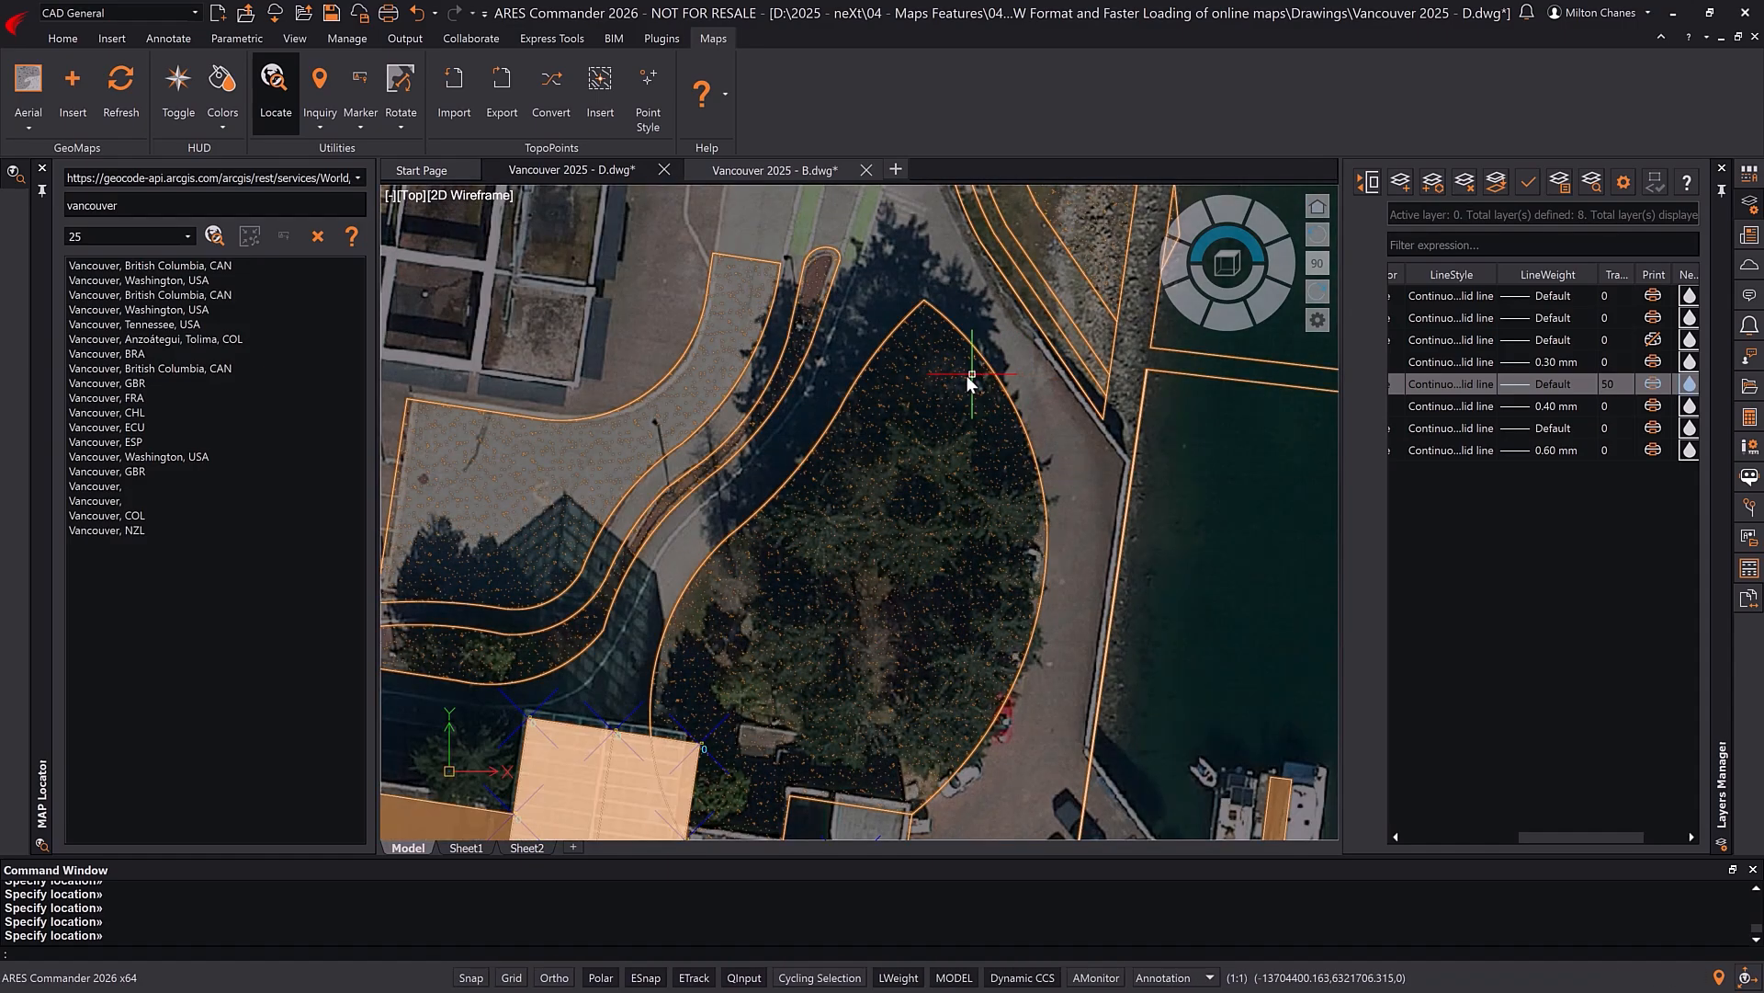
pyautogui.write('i')
pyautogui.press('Return')
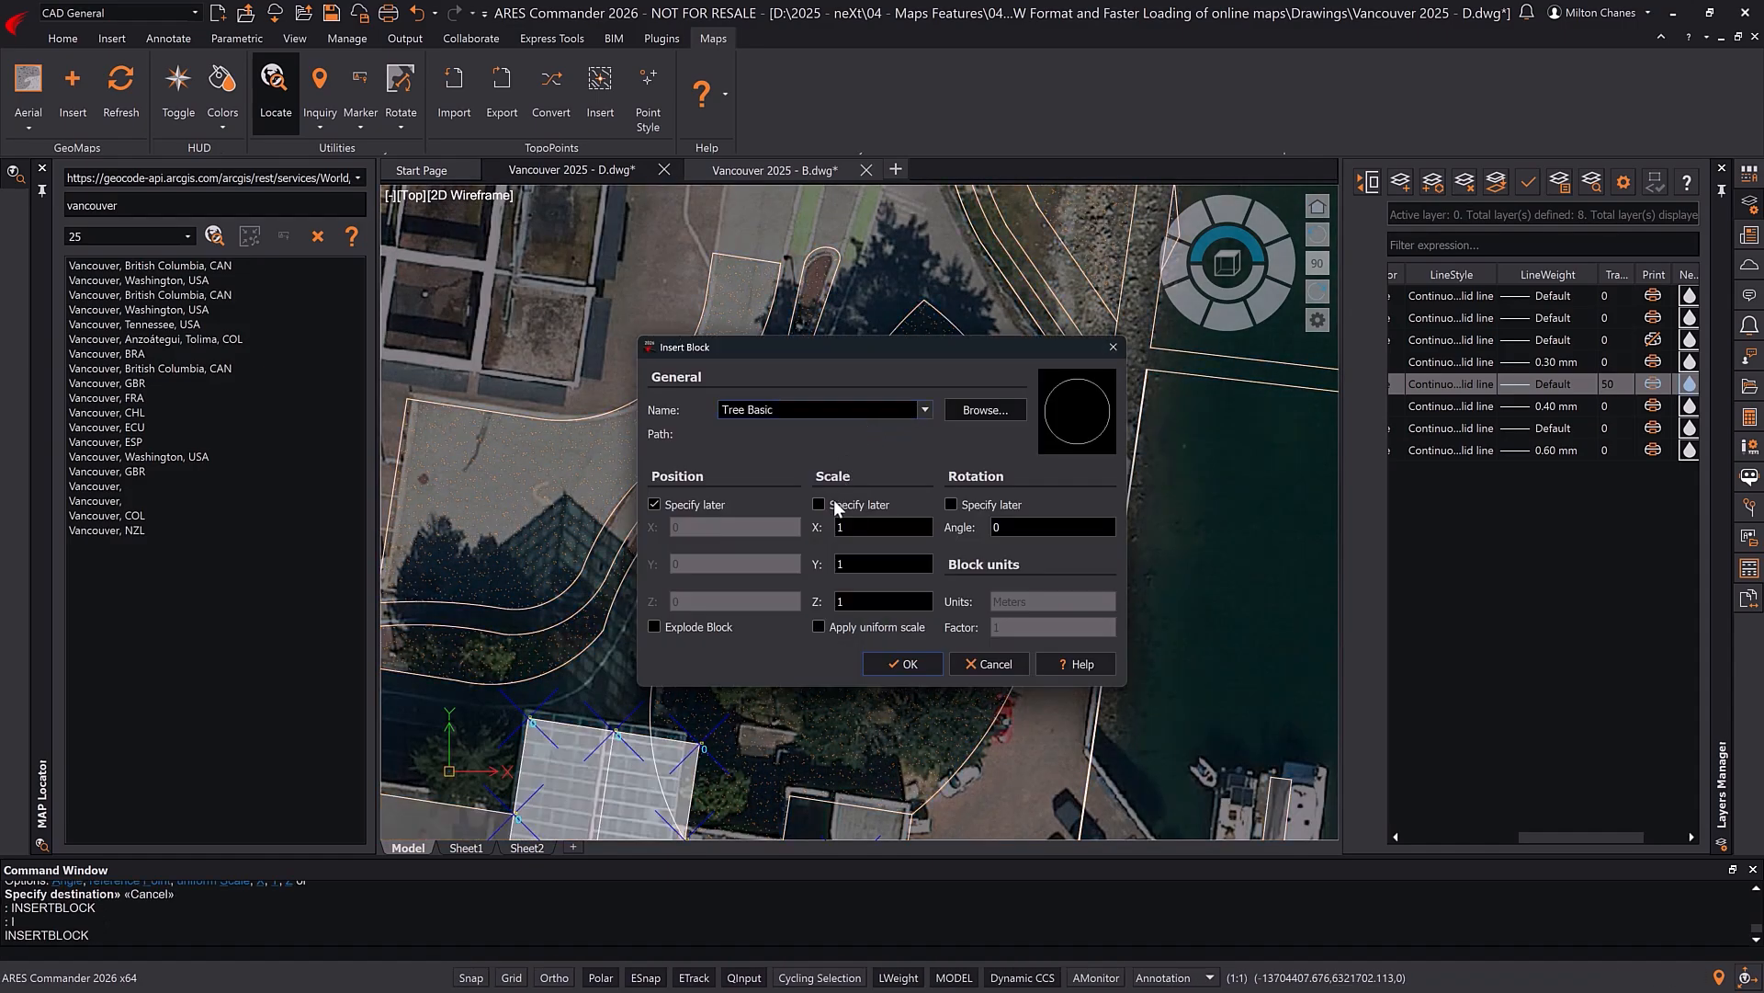
pyautogui.click(901, 664)
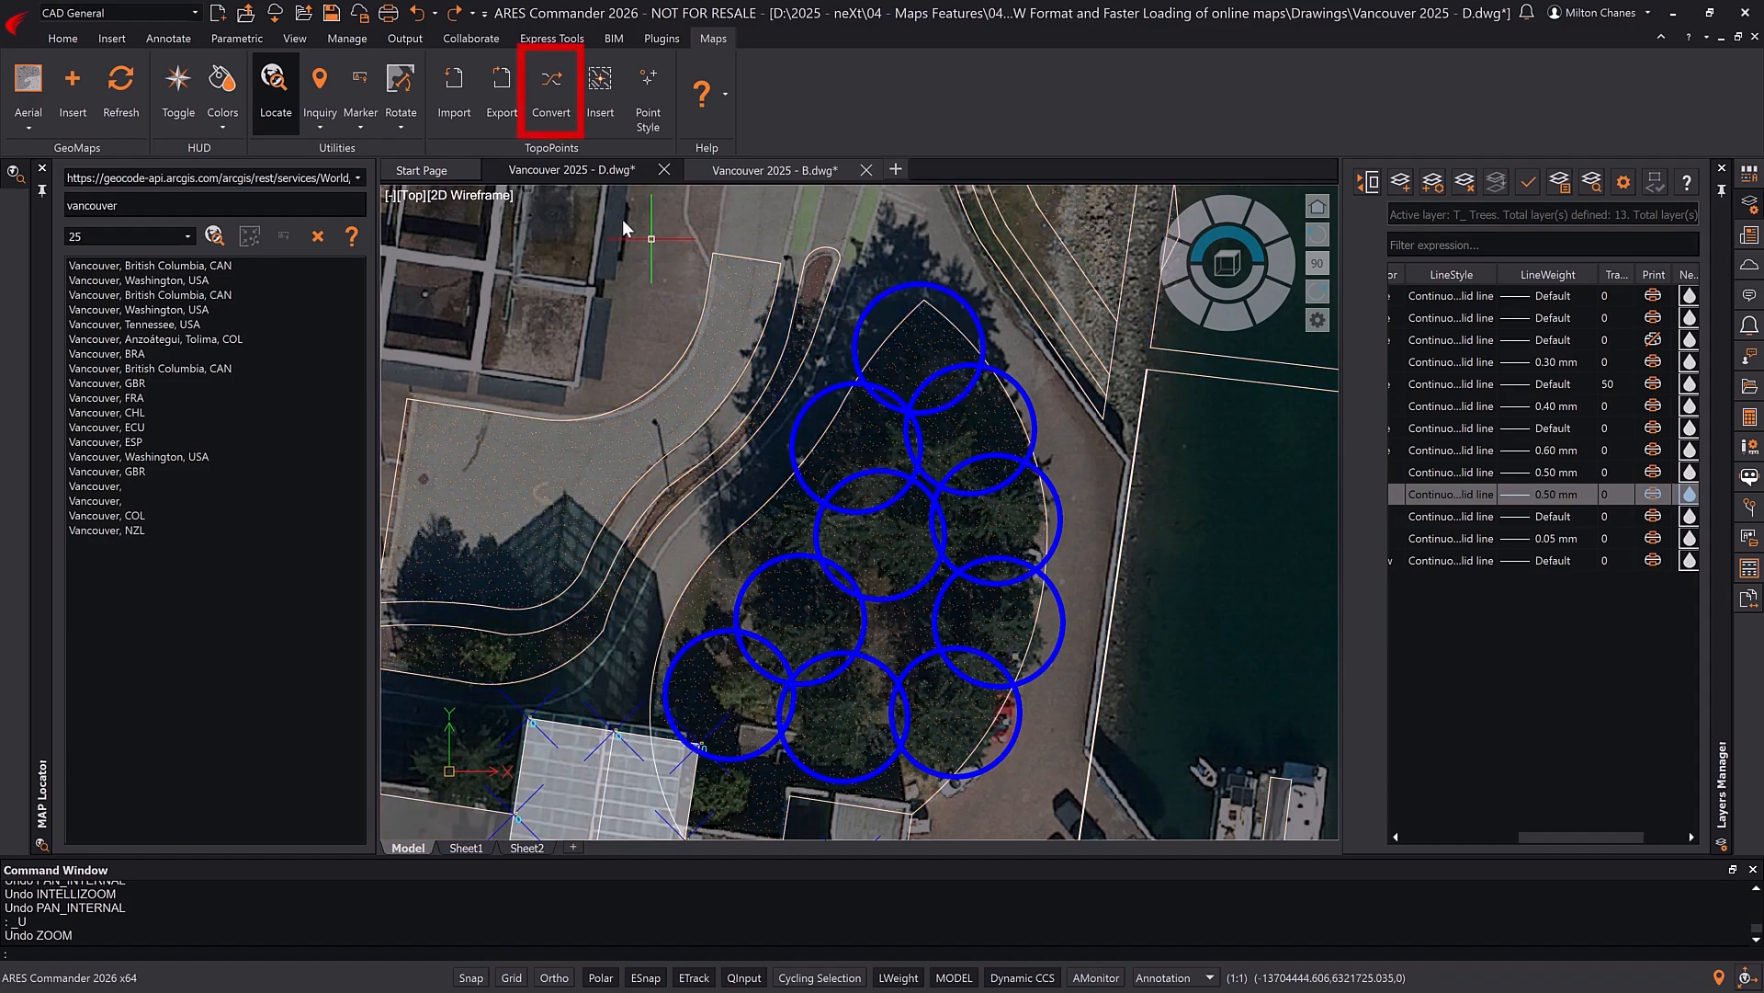
# - Convert the Tree Basic blocks to topo points on the T_ Trees layer with the description Tree, keeping the original blocks
pyautogui.click(554, 97)
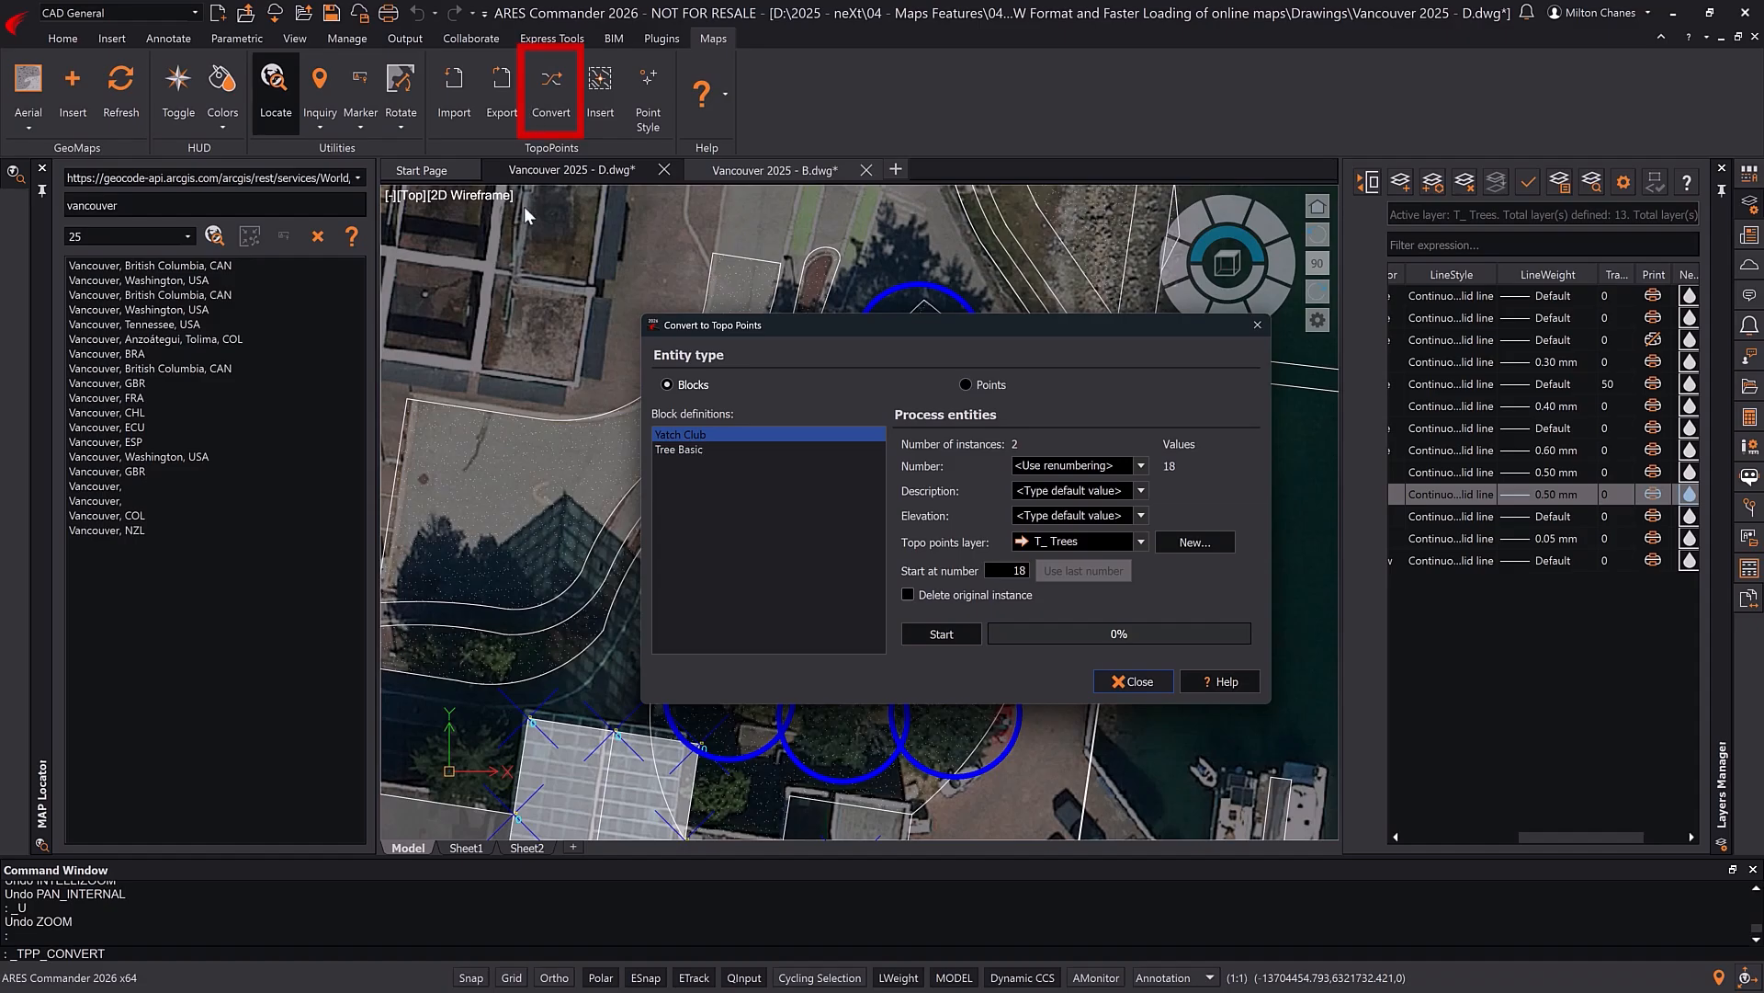
pyautogui.keyDown('ctrl'); pyautogui.click(665, 450); pyautogui.keyUp('ctrl')
pyautogui.click(665, 453)
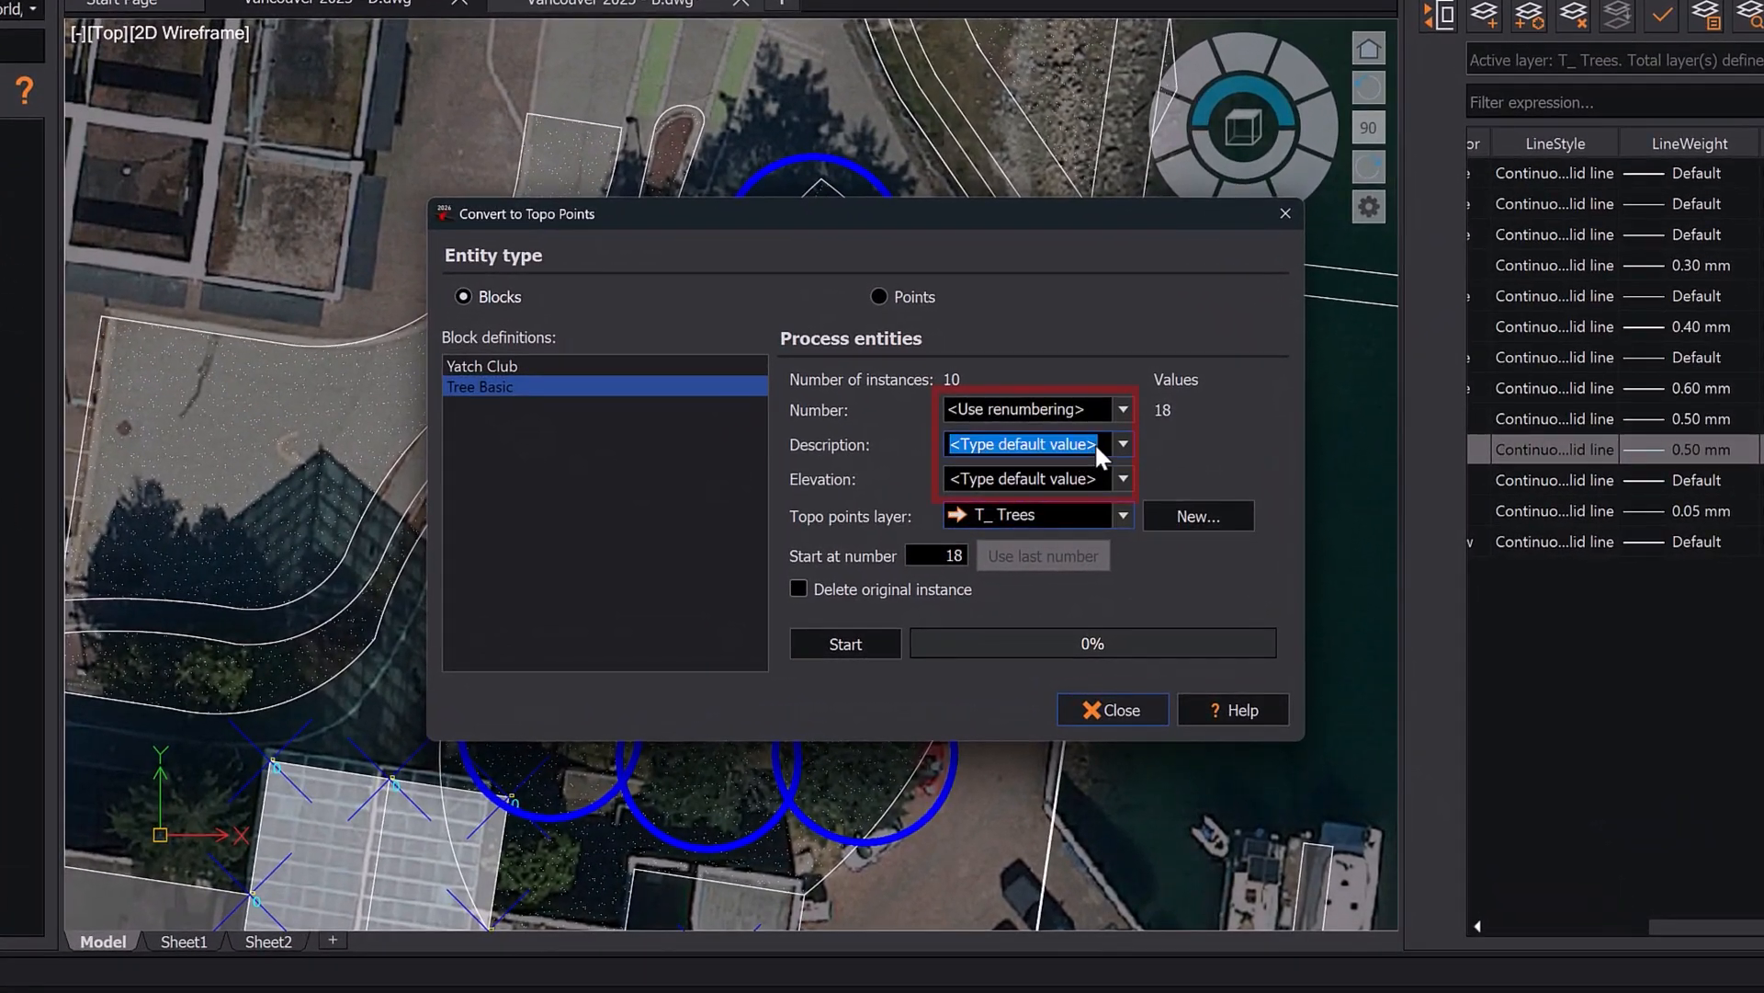
pyautogui.click(1098, 452)
pyautogui.write('Tree')
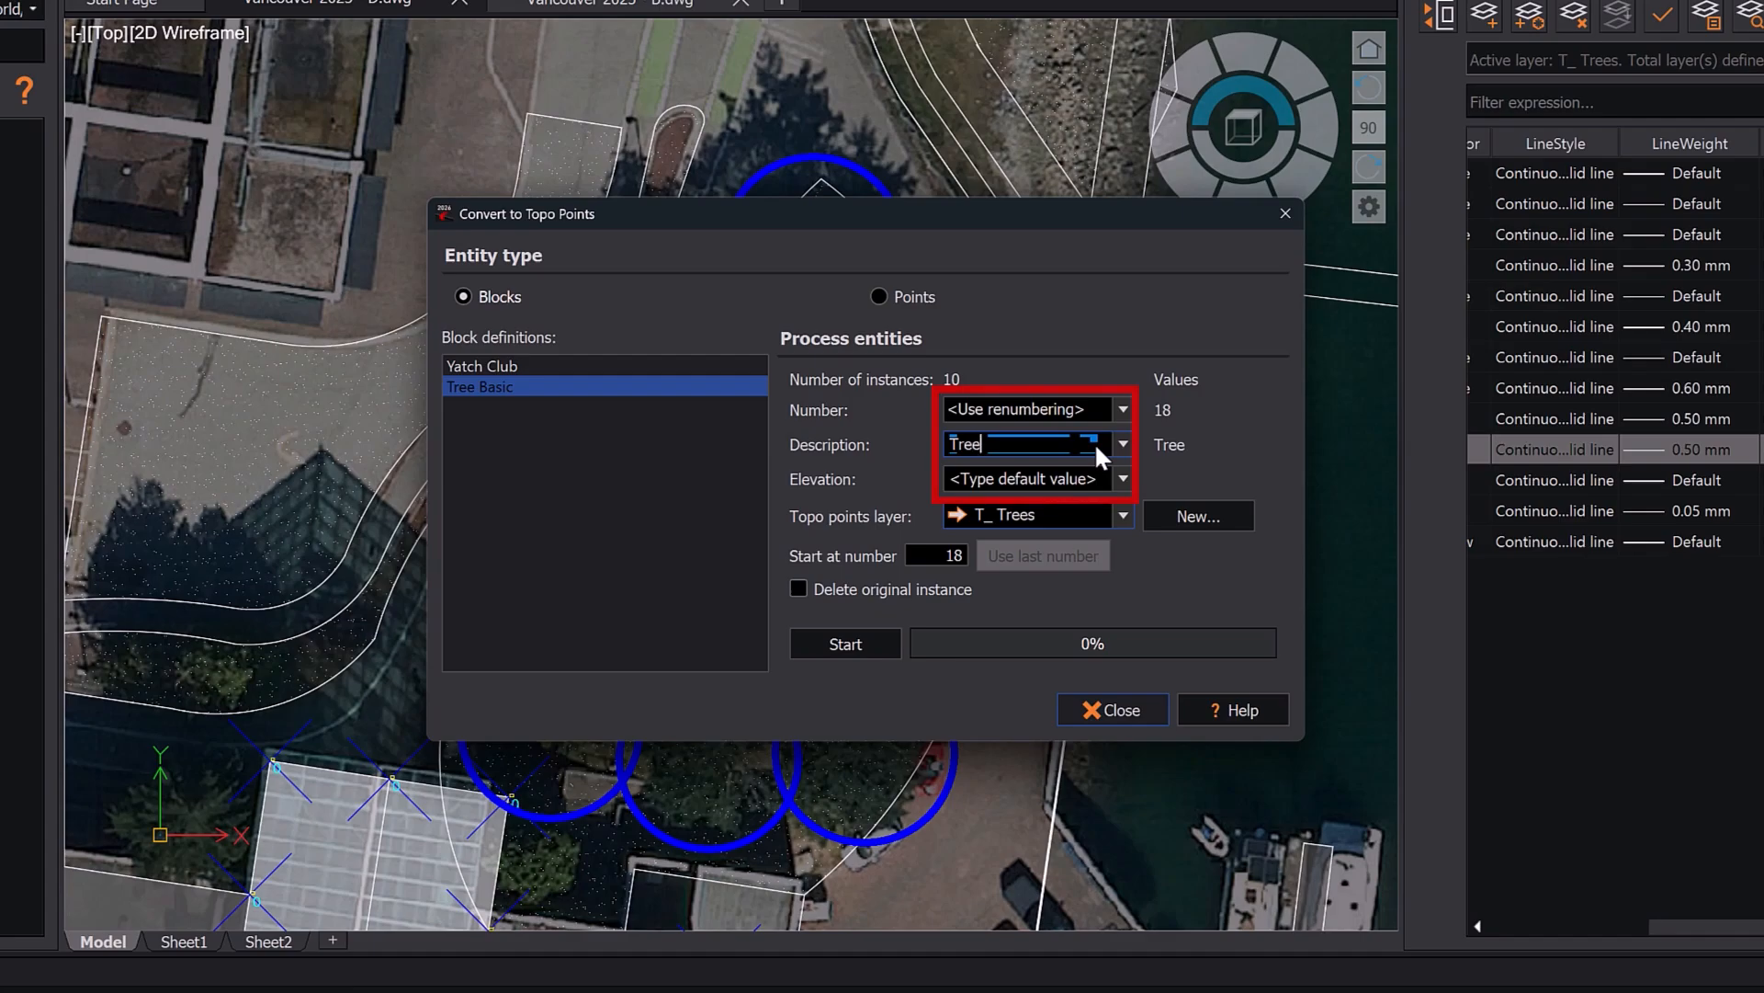
pyautogui.click(1122, 524)
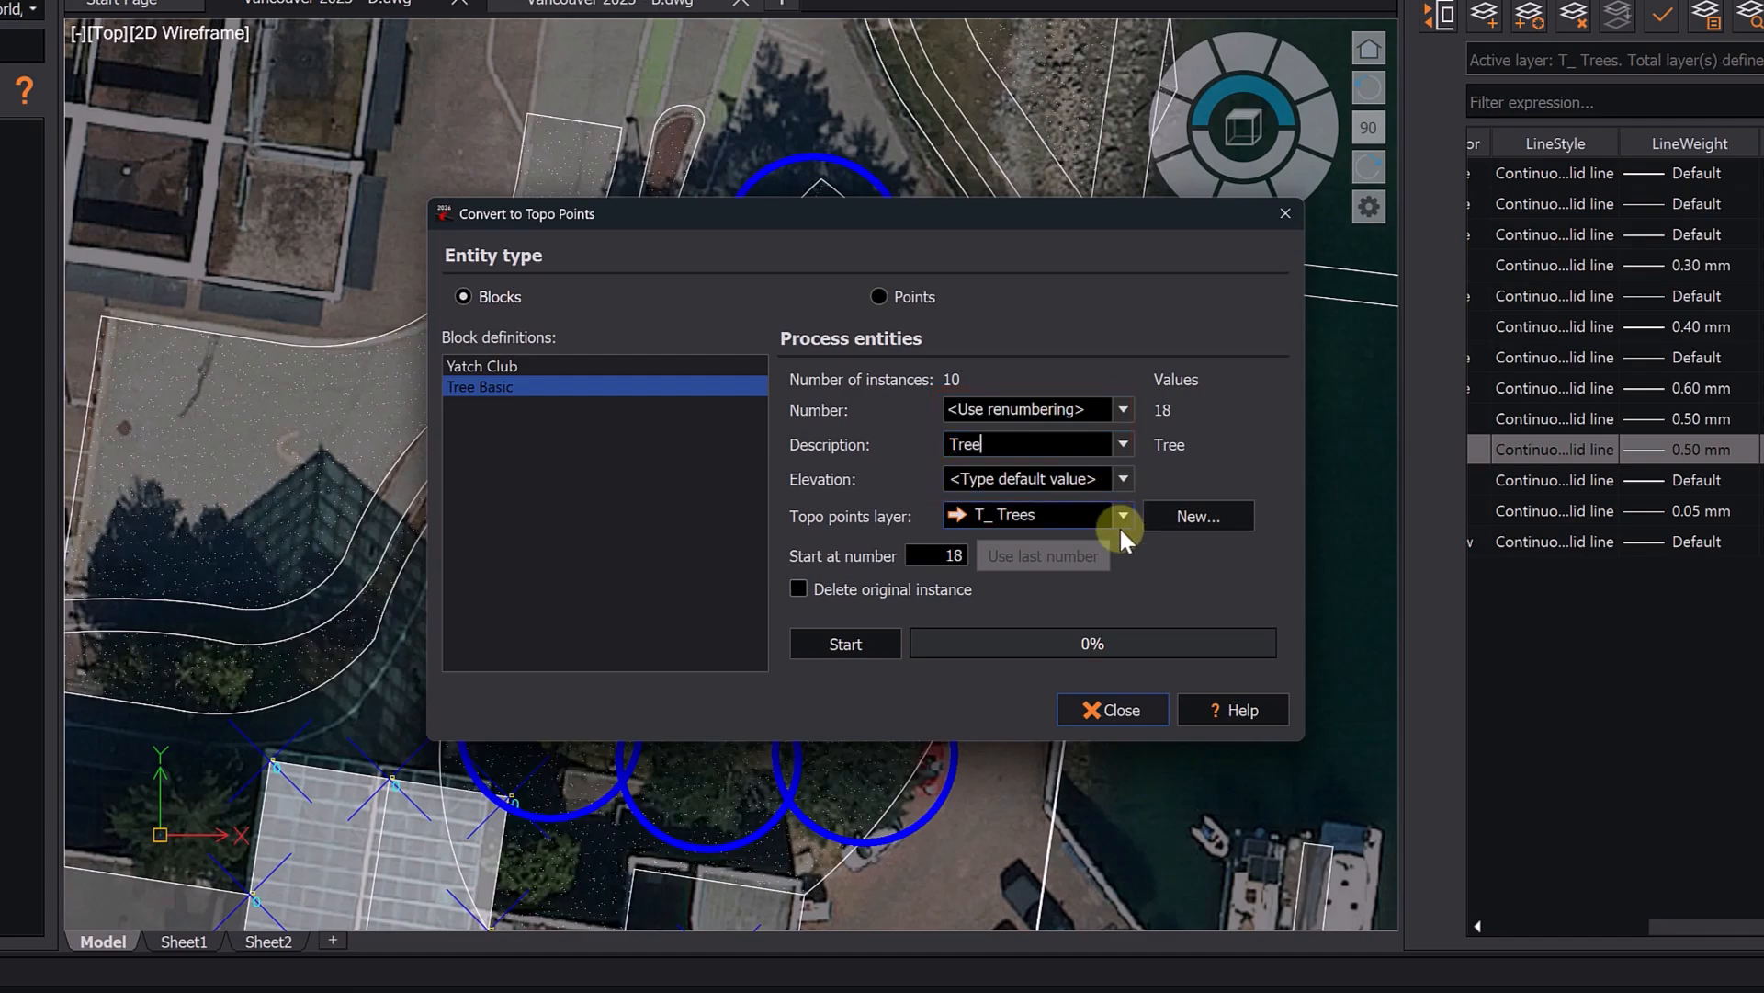
pyautogui.click(883, 647)
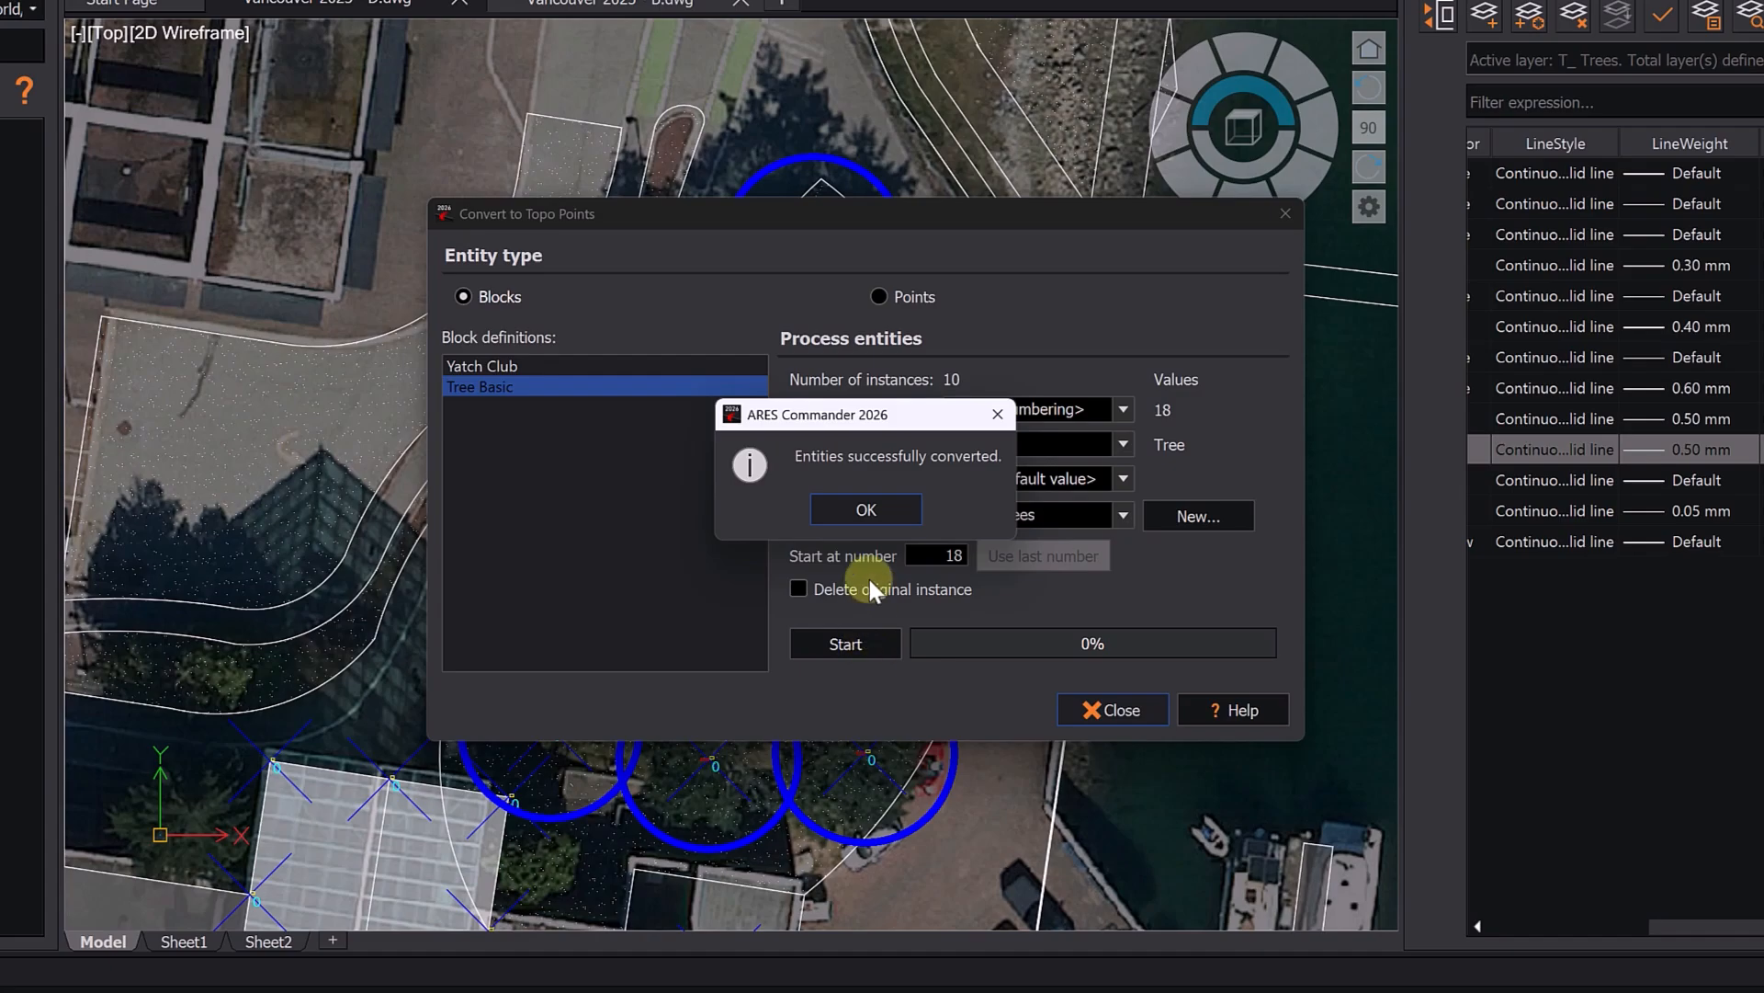
pyautogui.click(868, 510)
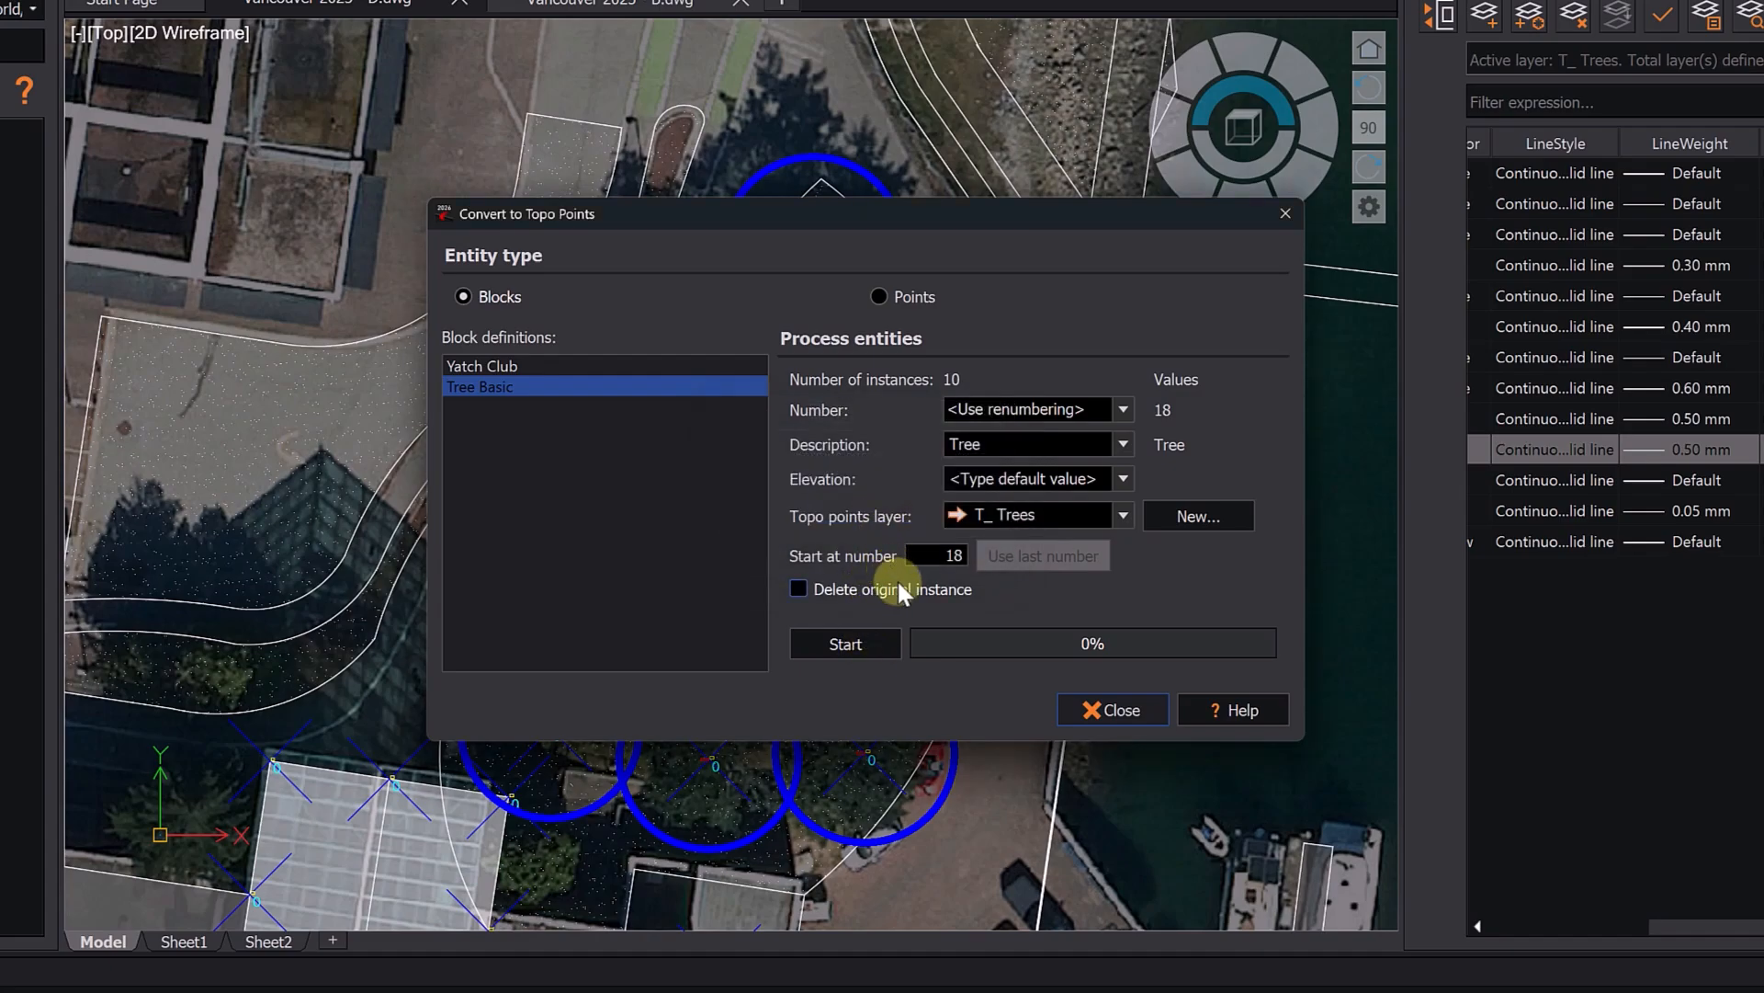
pyautogui.click(1094, 710)
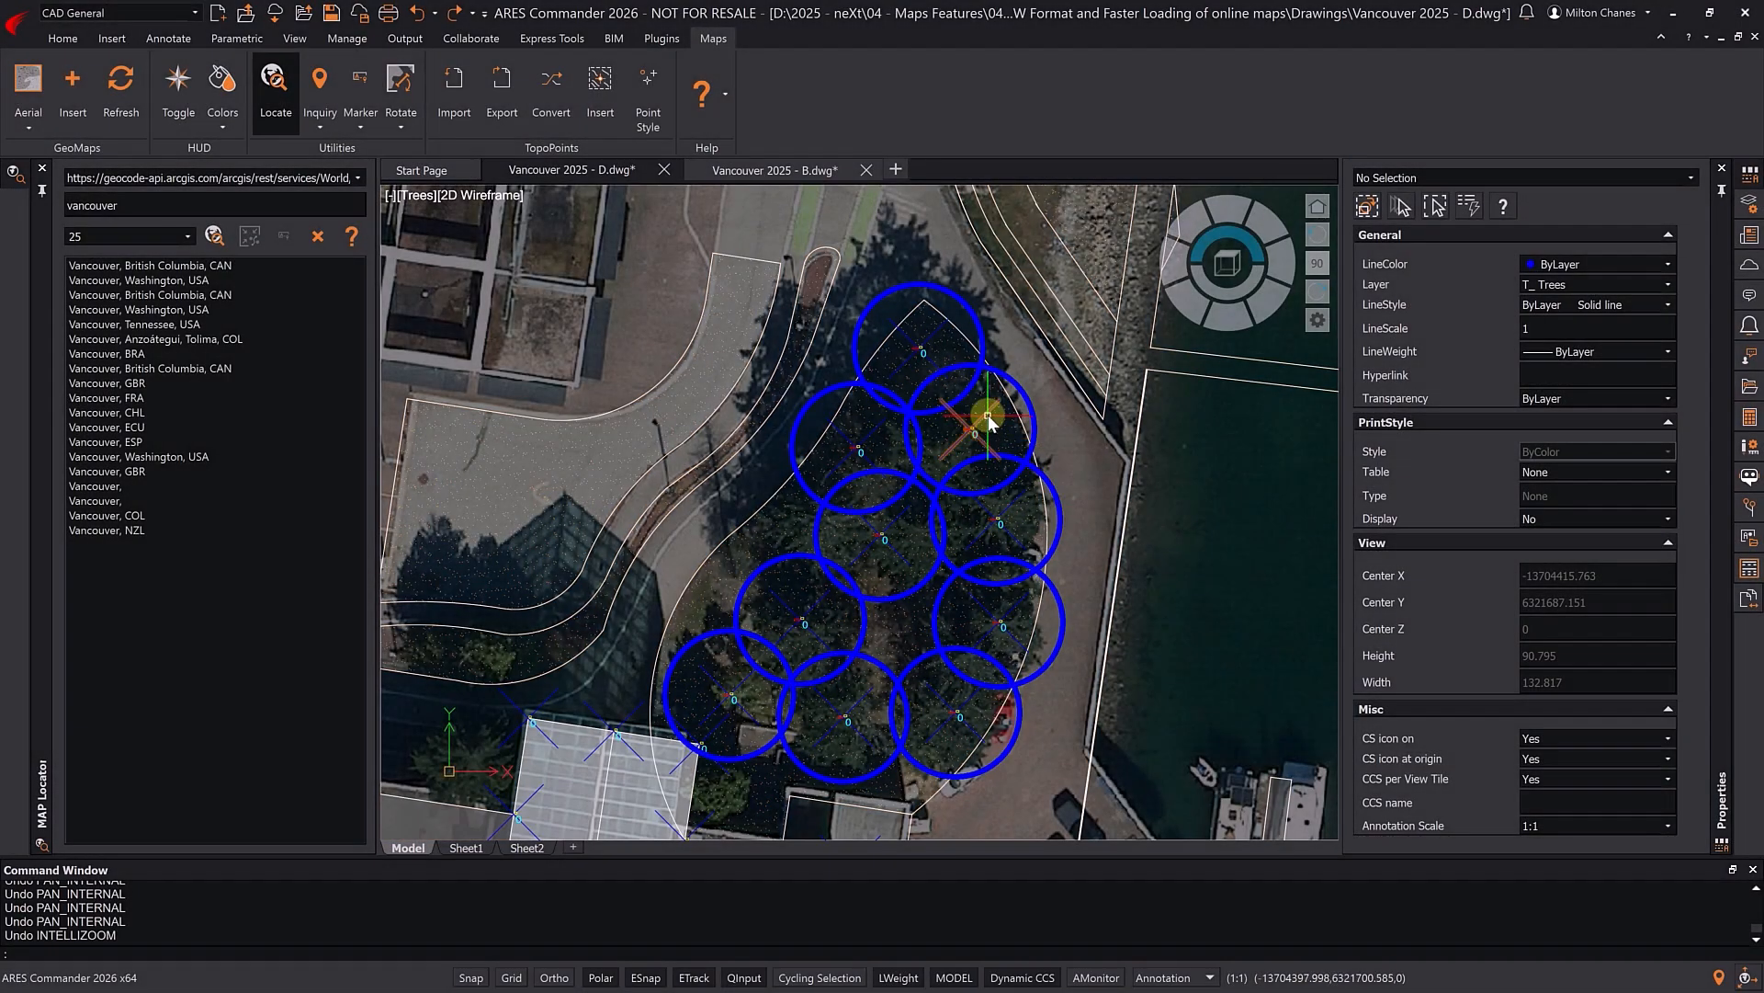
# - Select the topo point in the tree just below the topmost one and examine its number, description and elevation attributes
pyautogui.click(981, 432)
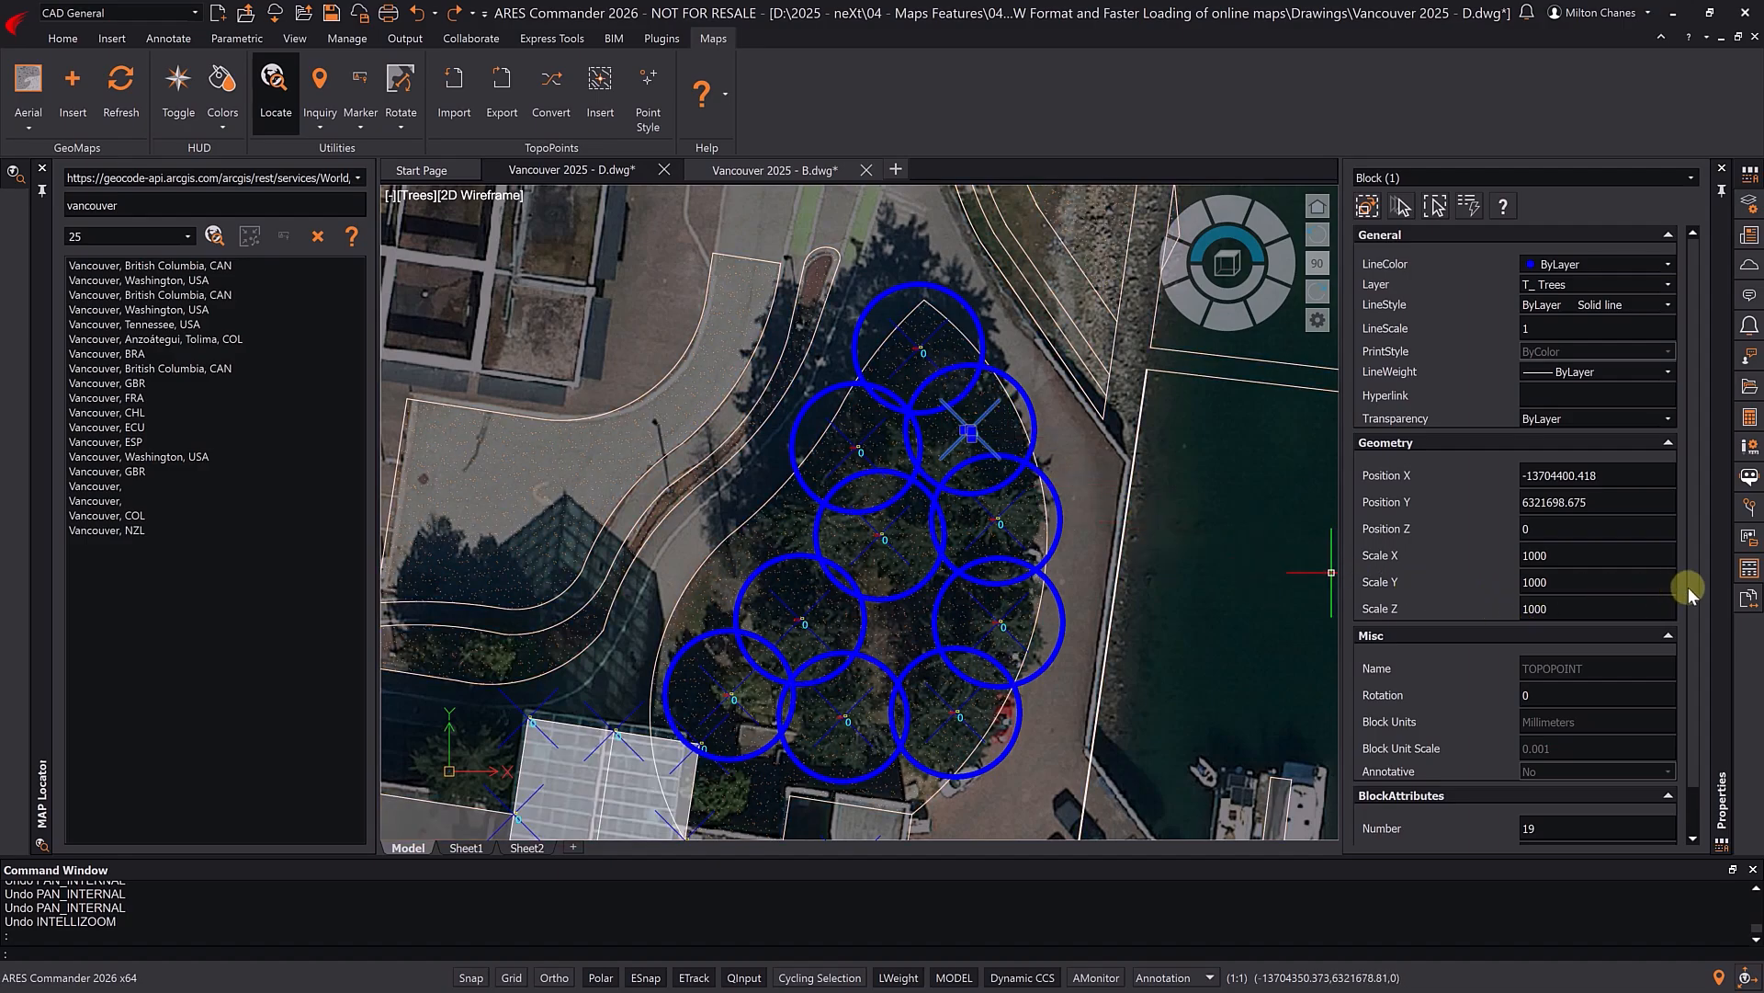
pyautogui.scroll(-2, 1691, 588)
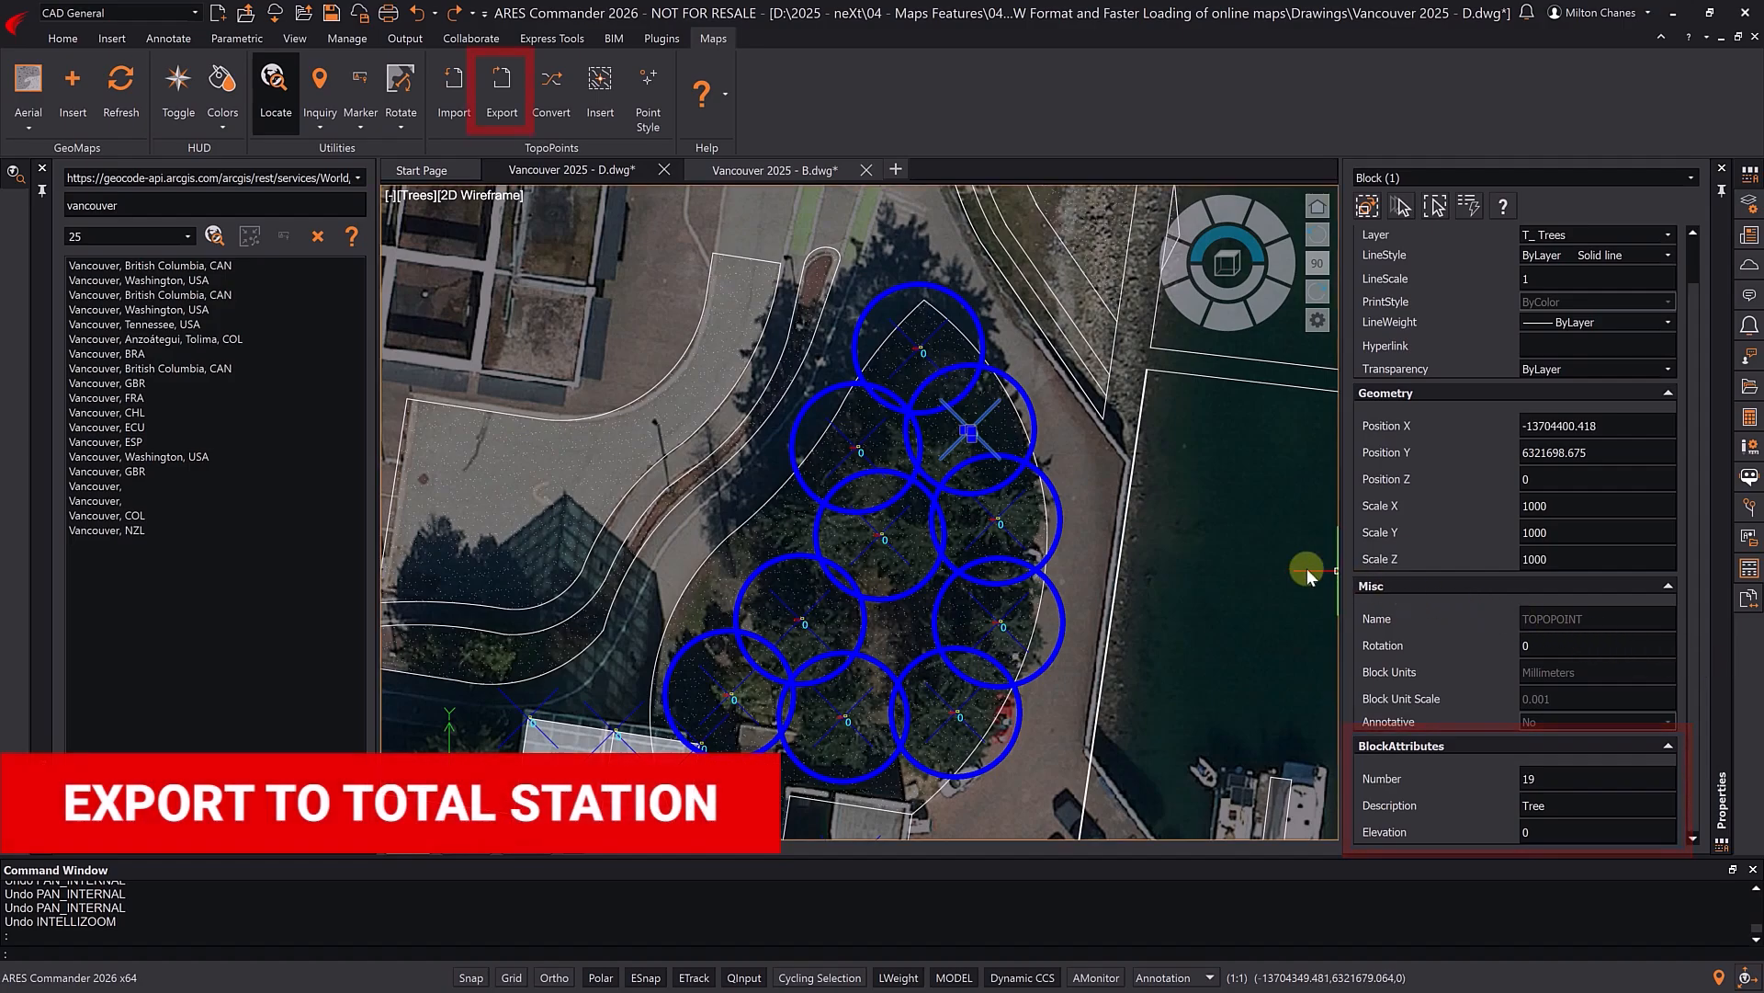
# - Export the topo points to the Topopoints folder as a Trimble CSV file named Points to check
pyautogui.press('Escape')
pyautogui.click(502, 83)
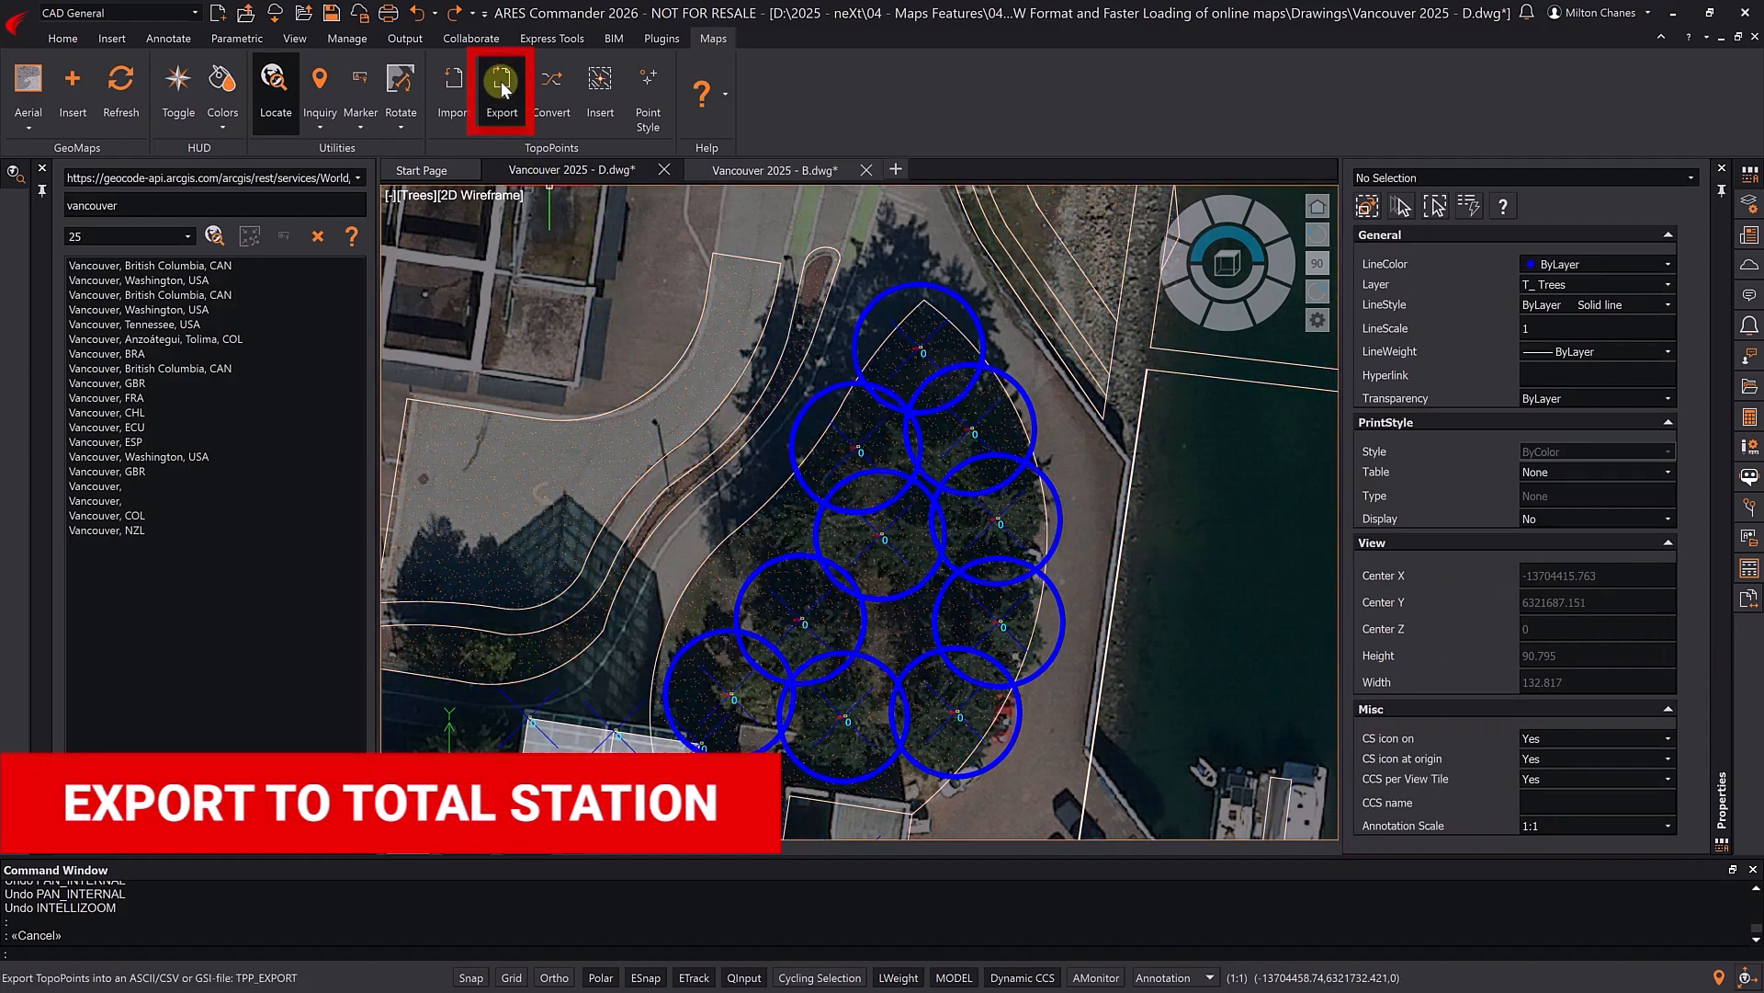
pyautogui.write('Points t')
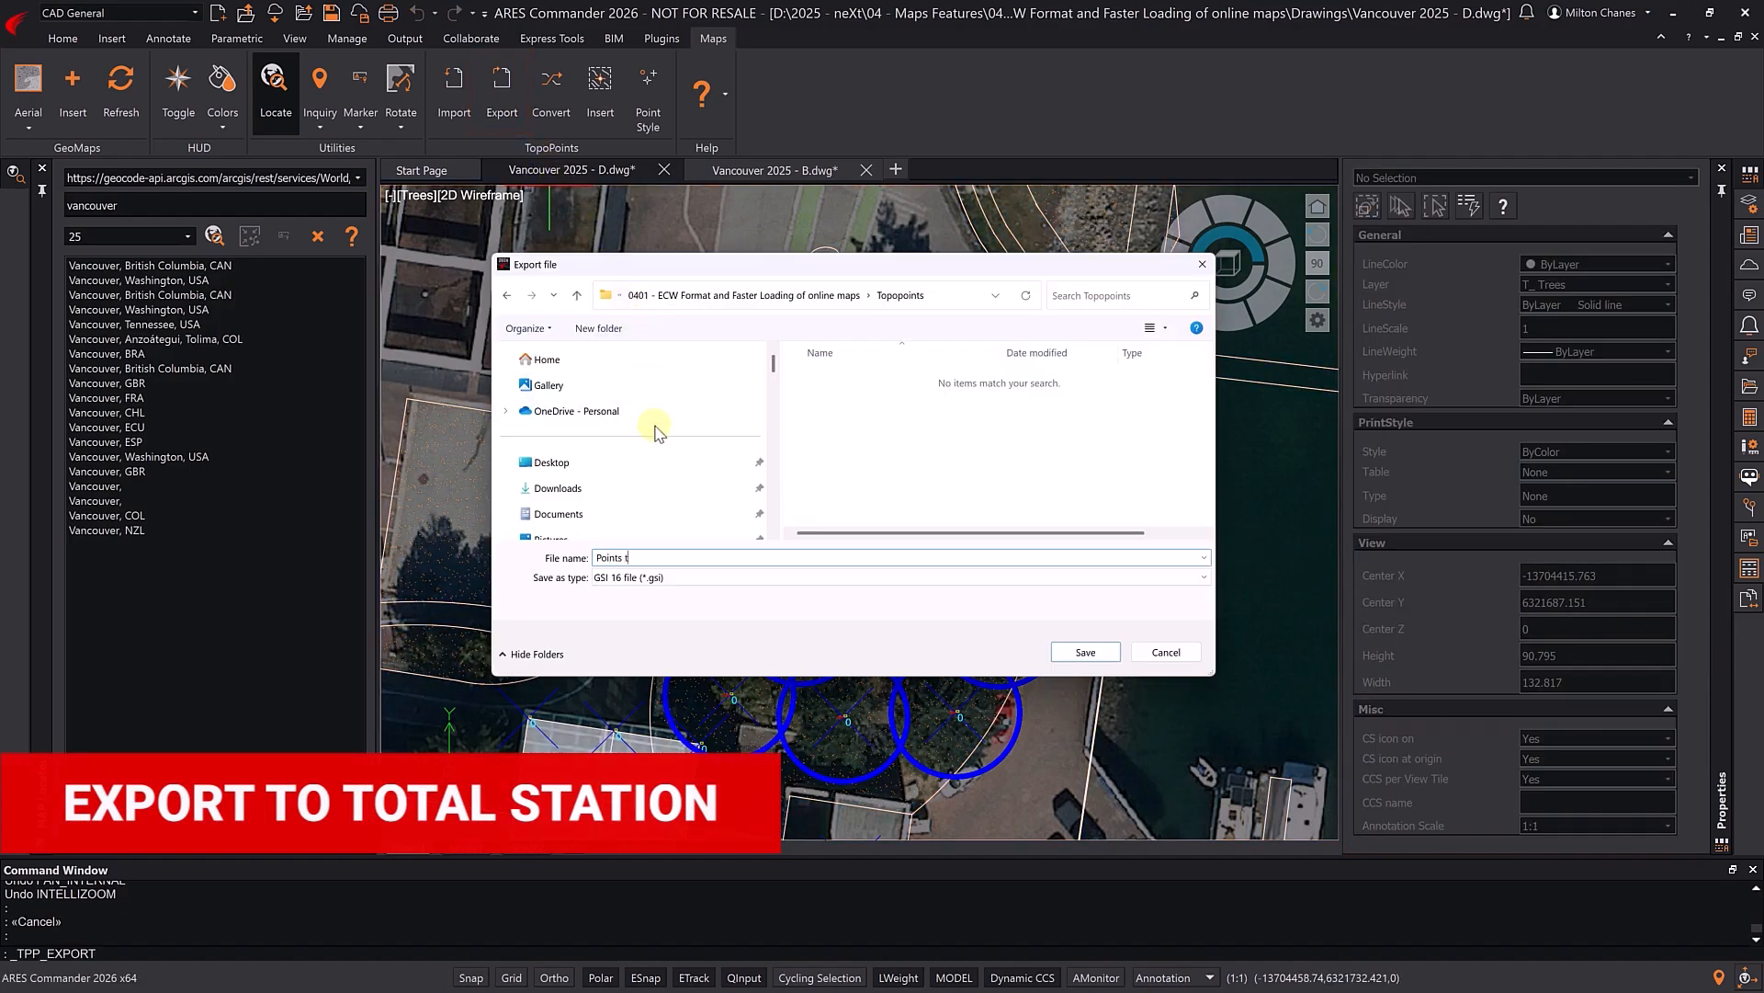
pyautogui.write('o check')
pyautogui.click(789, 578)
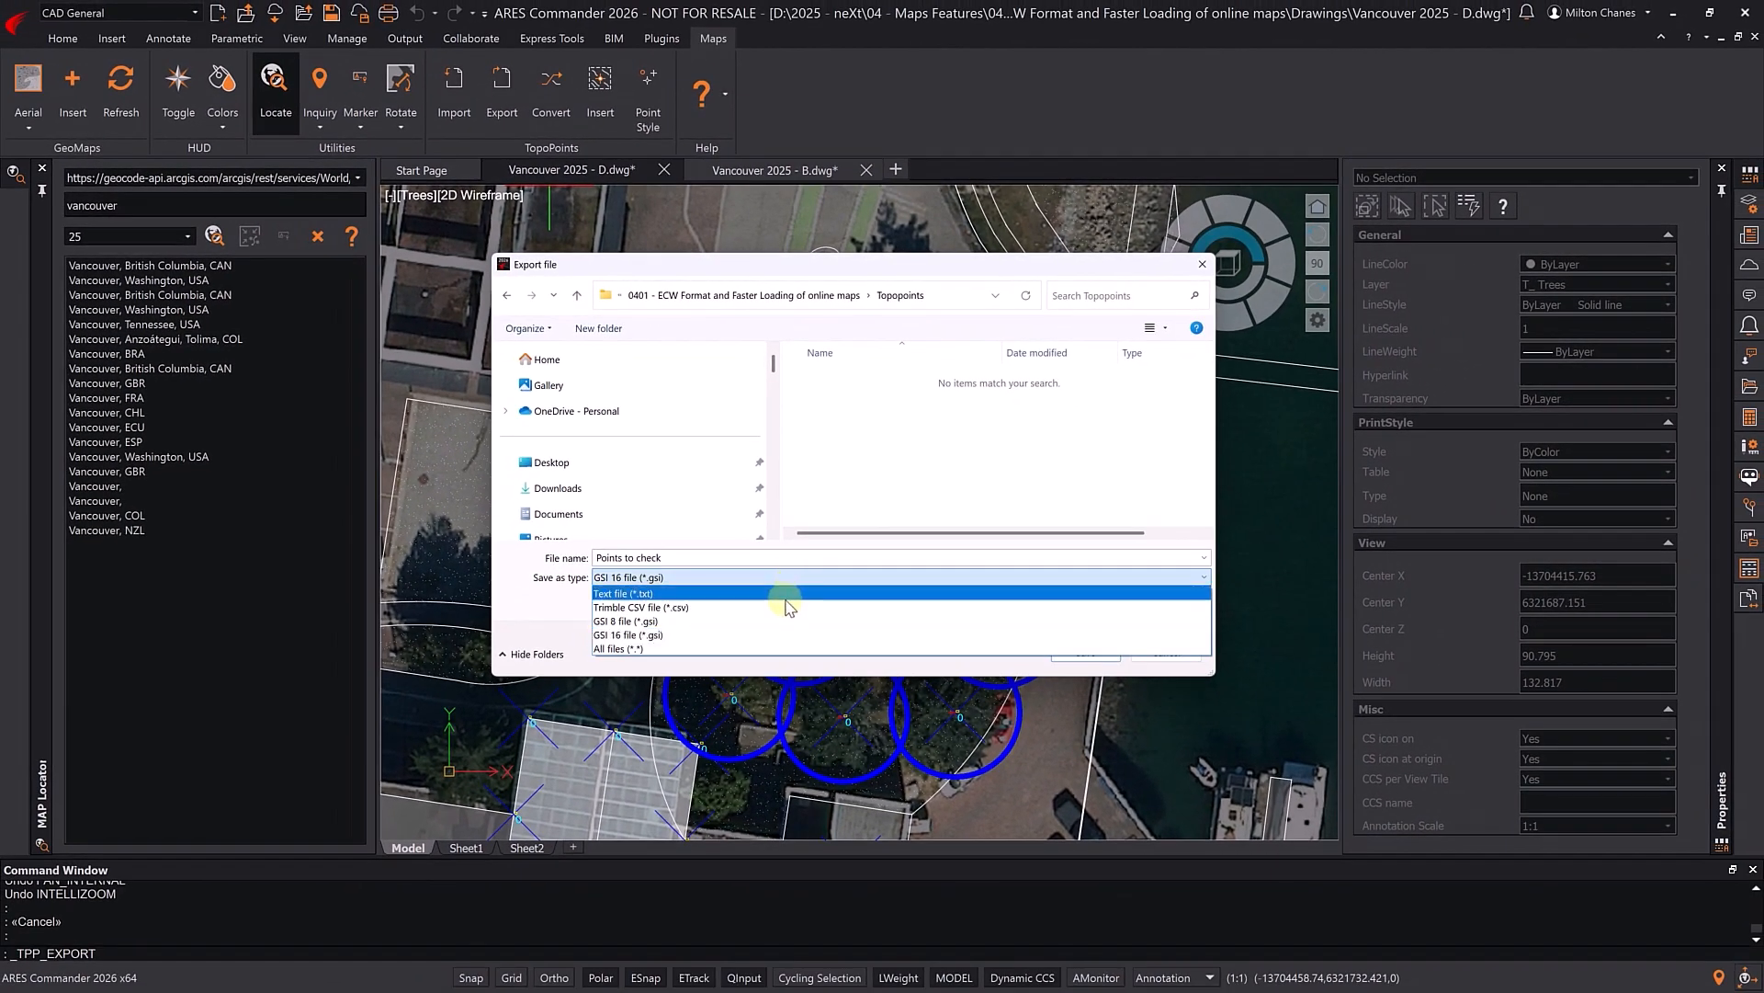
pyautogui.click(788, 607)
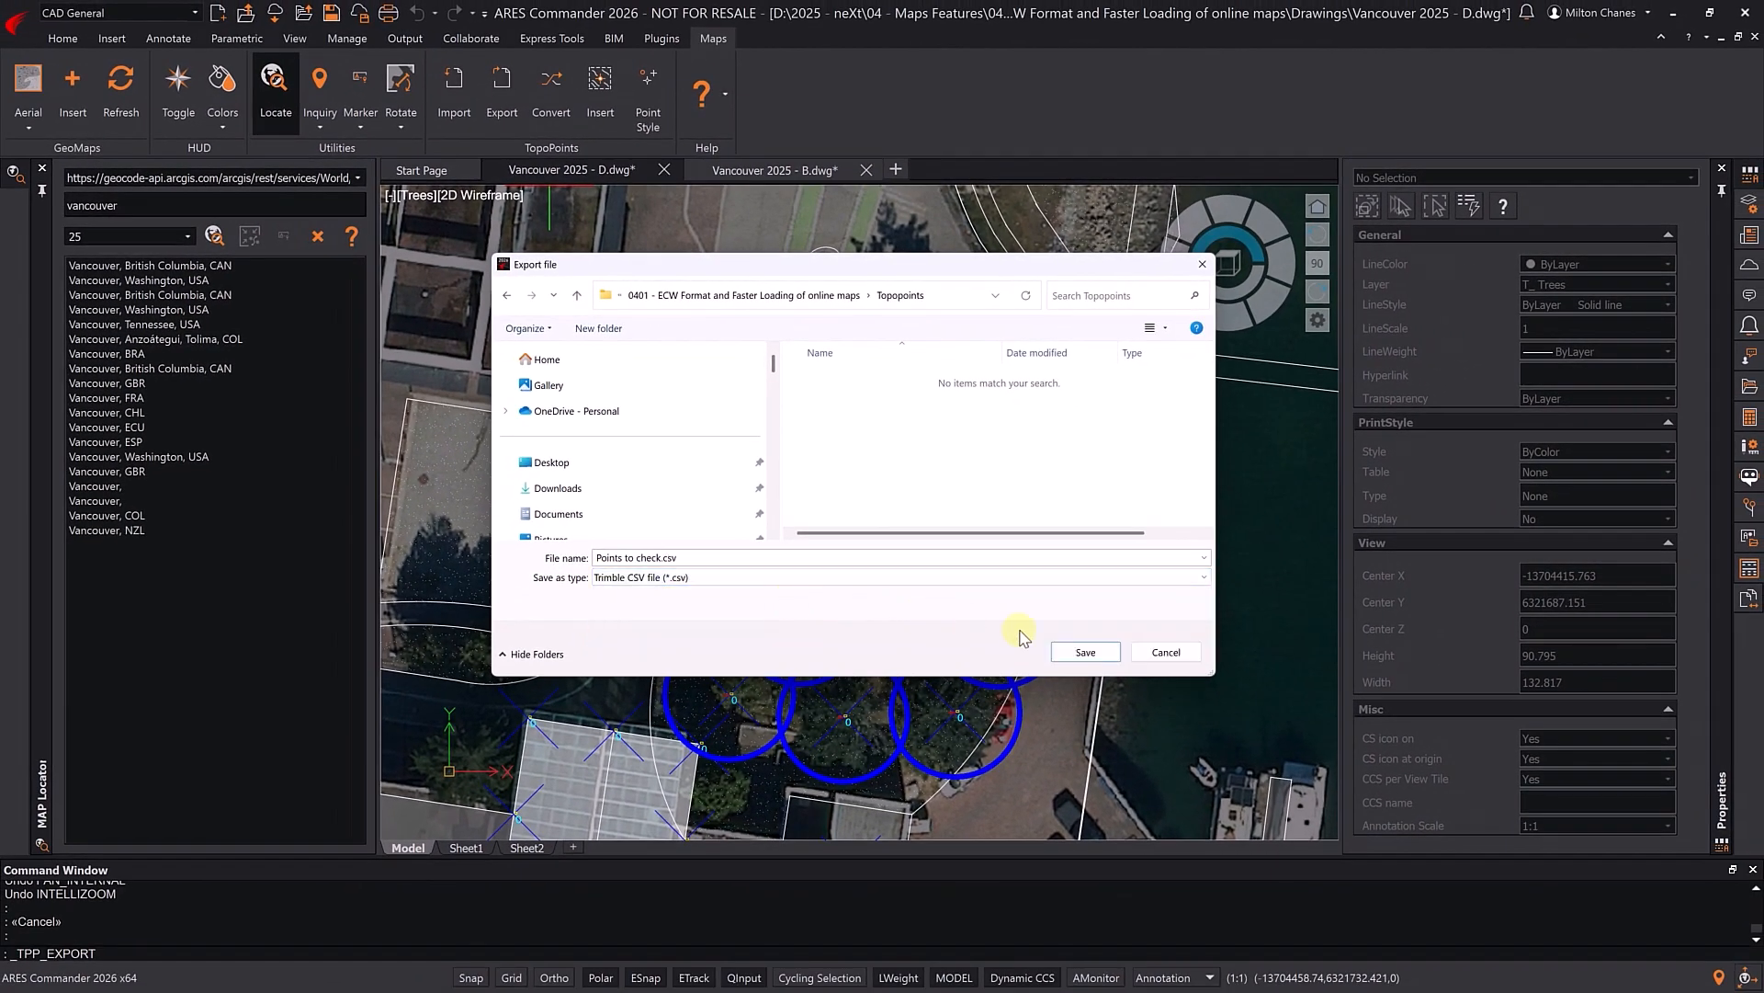
pyautogui.click(1086, 655)
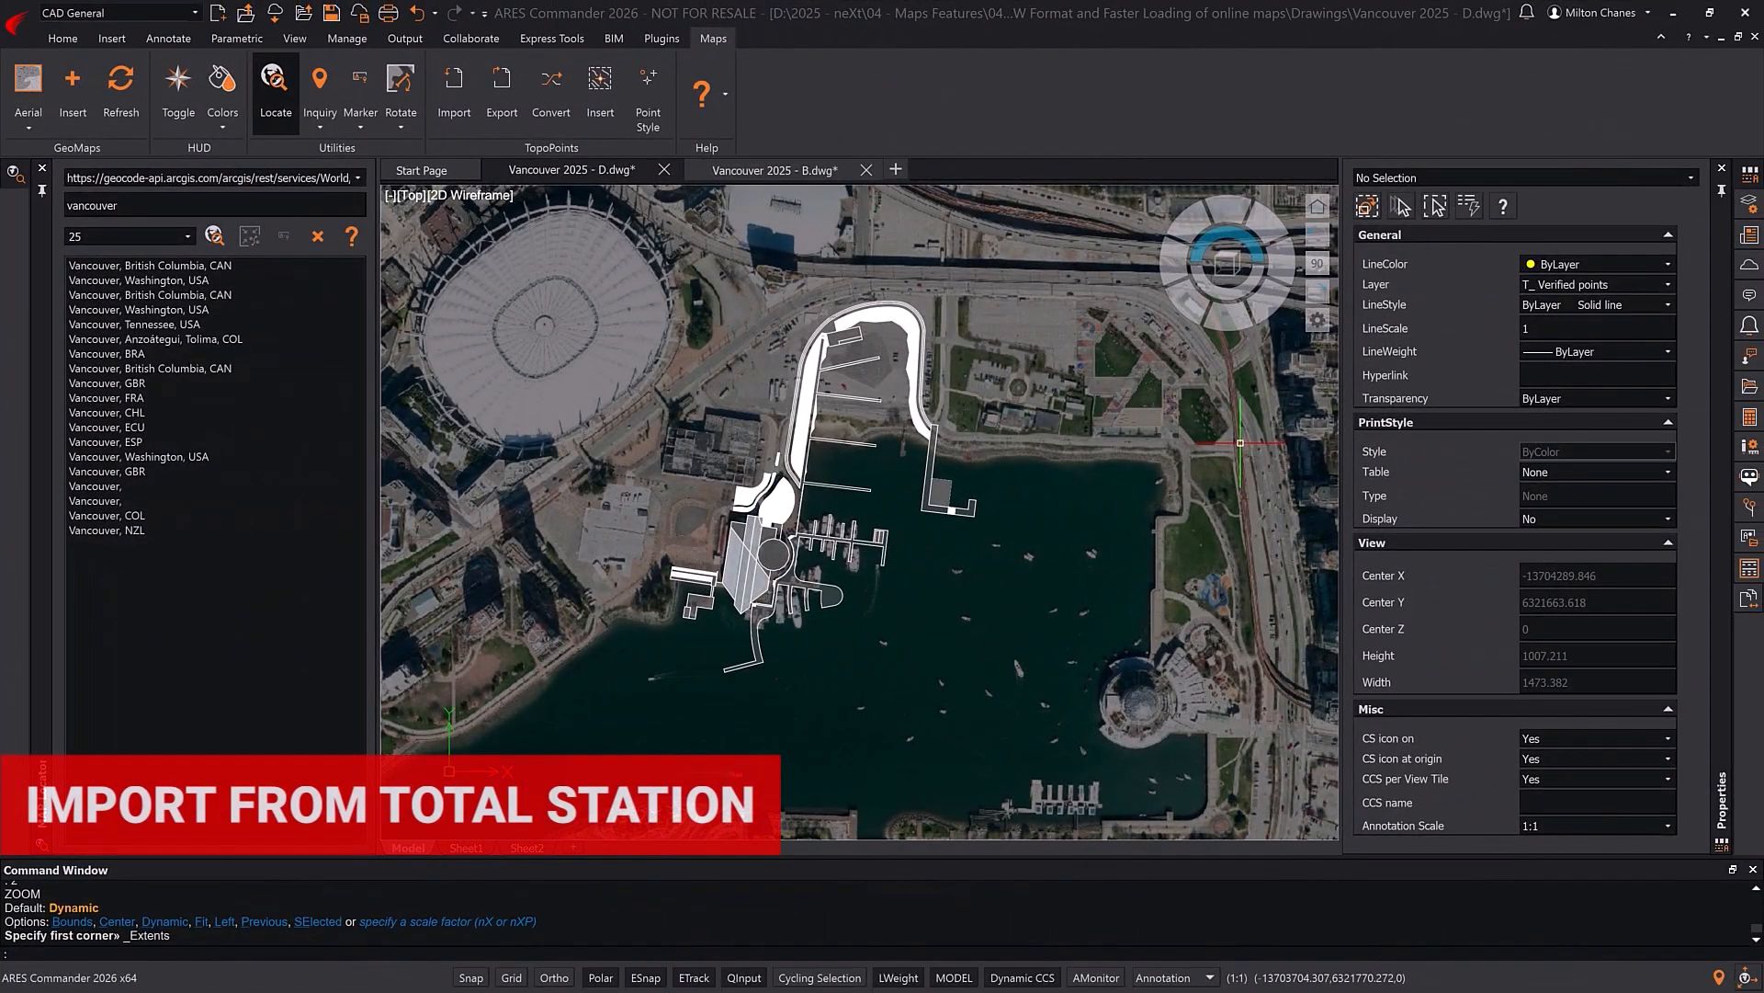
# - Switch to the text editor and review the point coordinates and descriptions in Verified points.csv, closing the file when finished
pyautogui.hotkey('alt', 'Tab')
pyautogui.scroll(4, 595, 337)
pyautogui.moveTo(1127, 316); pyautogui.dragTo(1132, 464)
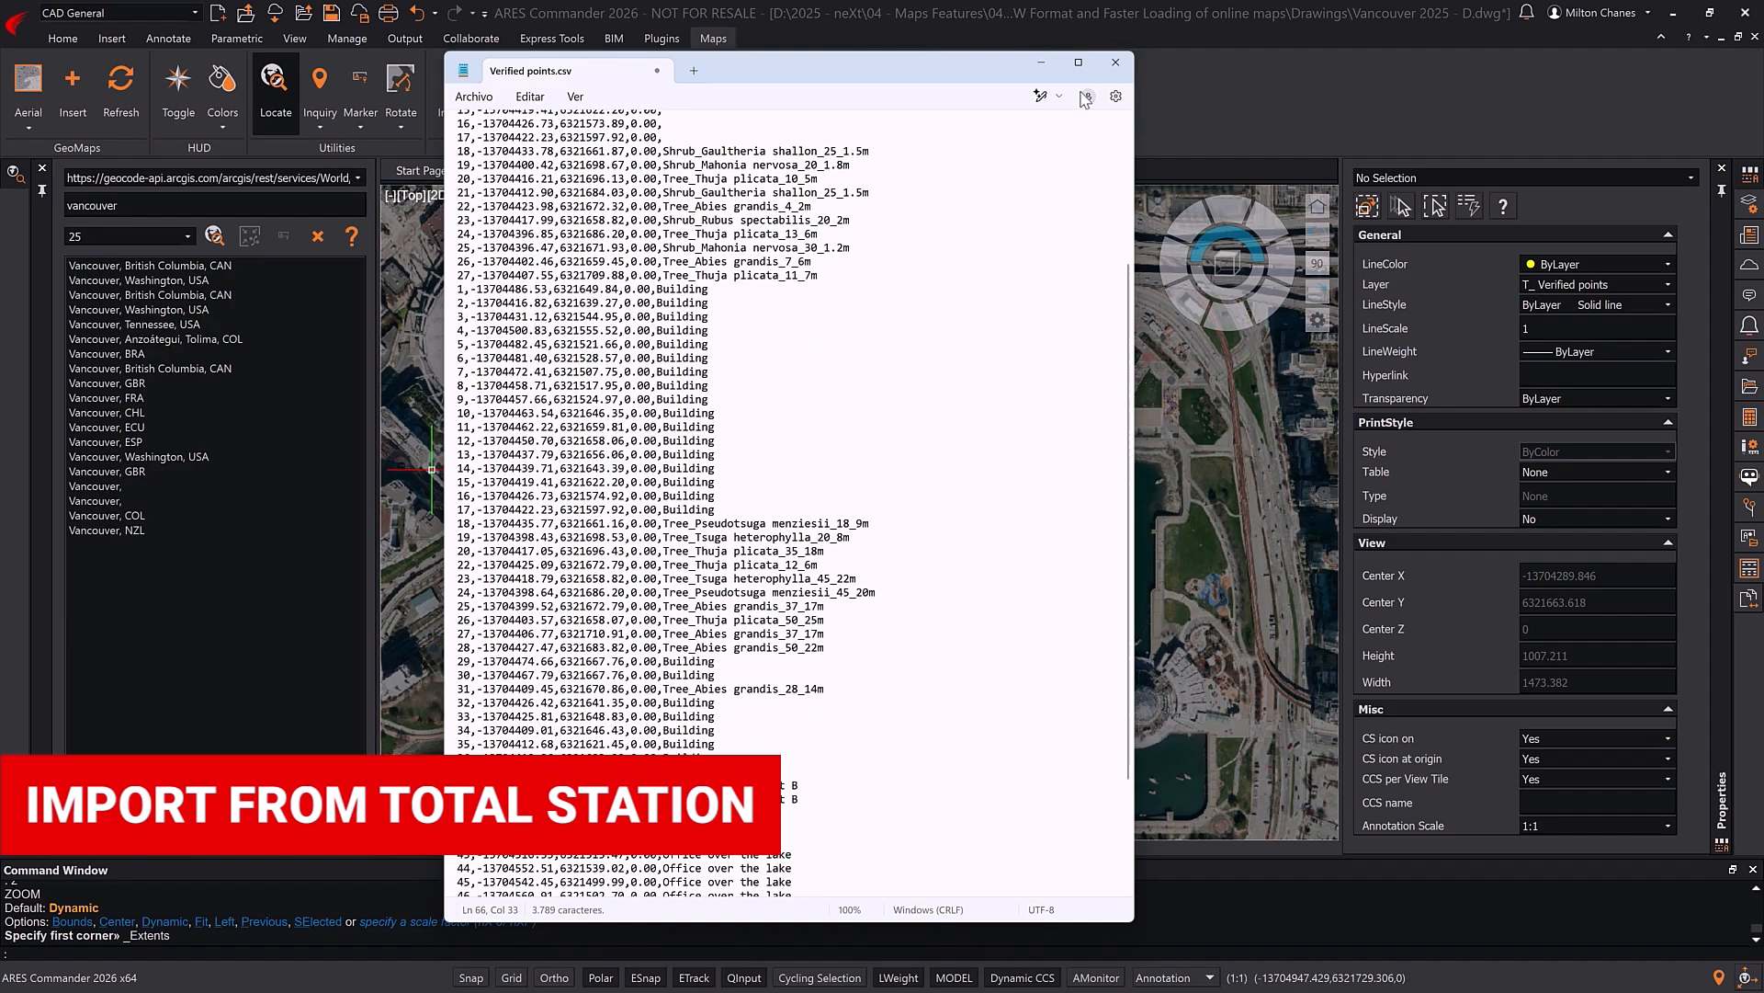
pyautogui.click(1115, 62)
# - Import the topo points from the Trimble CSV file Verified points.csv in the Topopoints folder
pyautogui.click(453, 96)
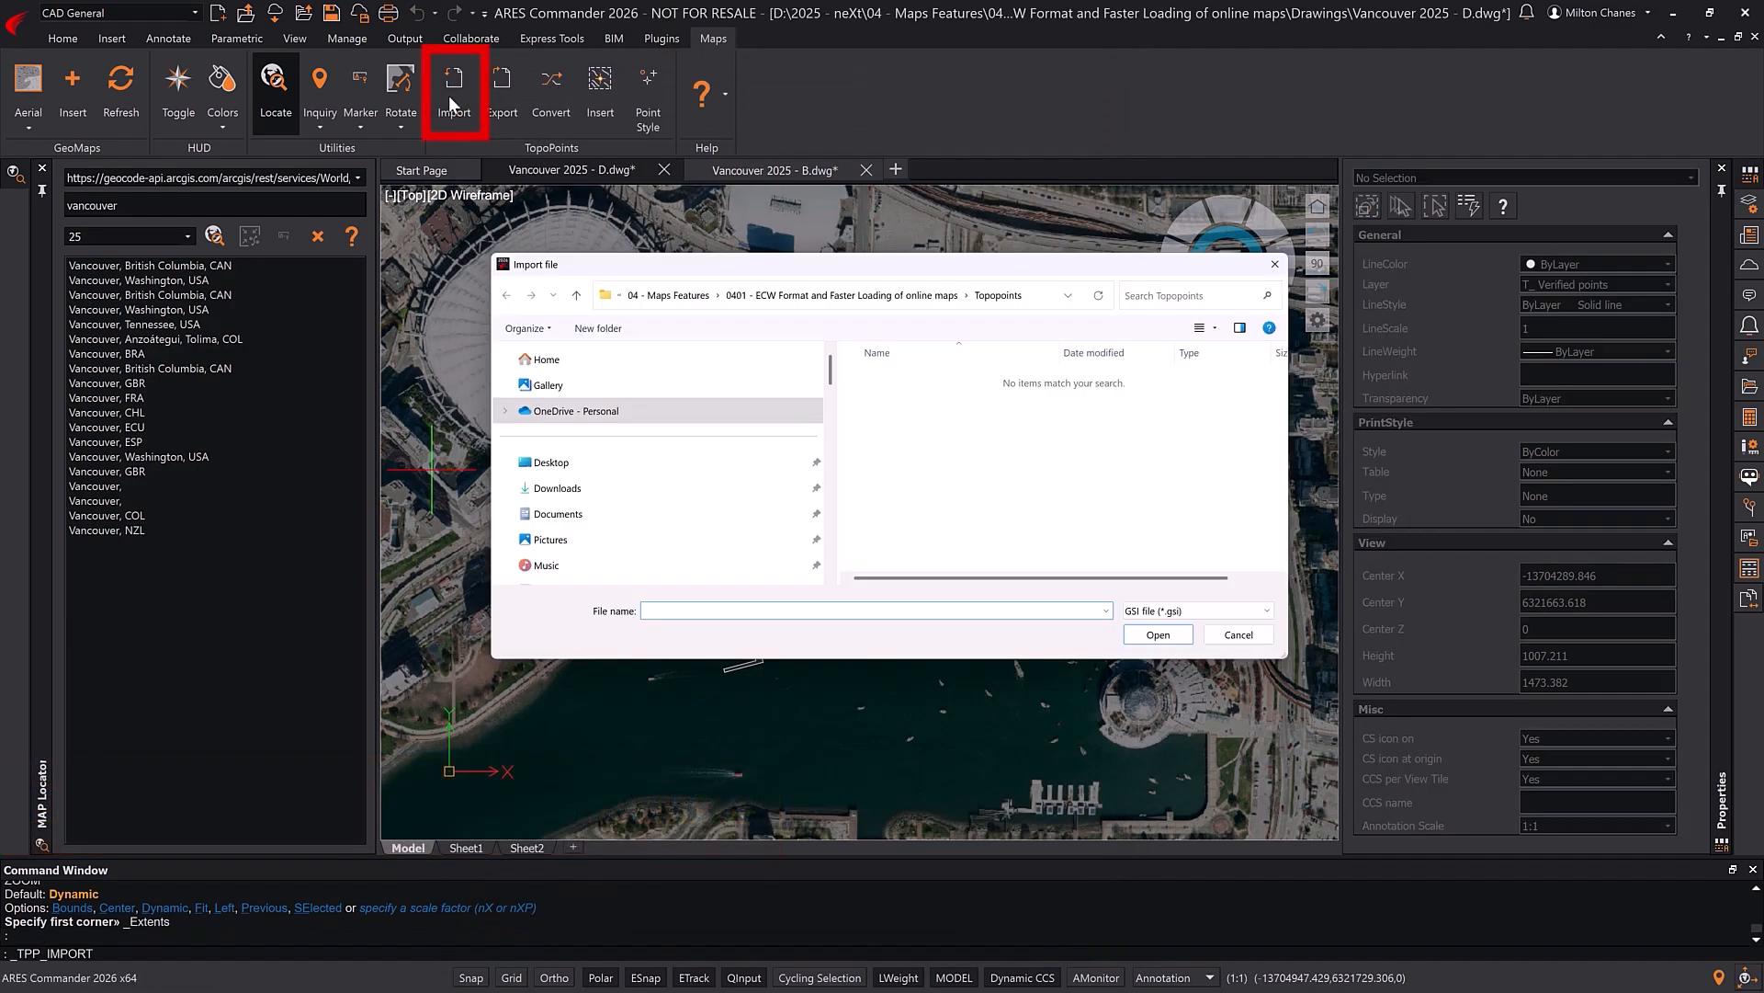
pyautogui.click(1175, 611)
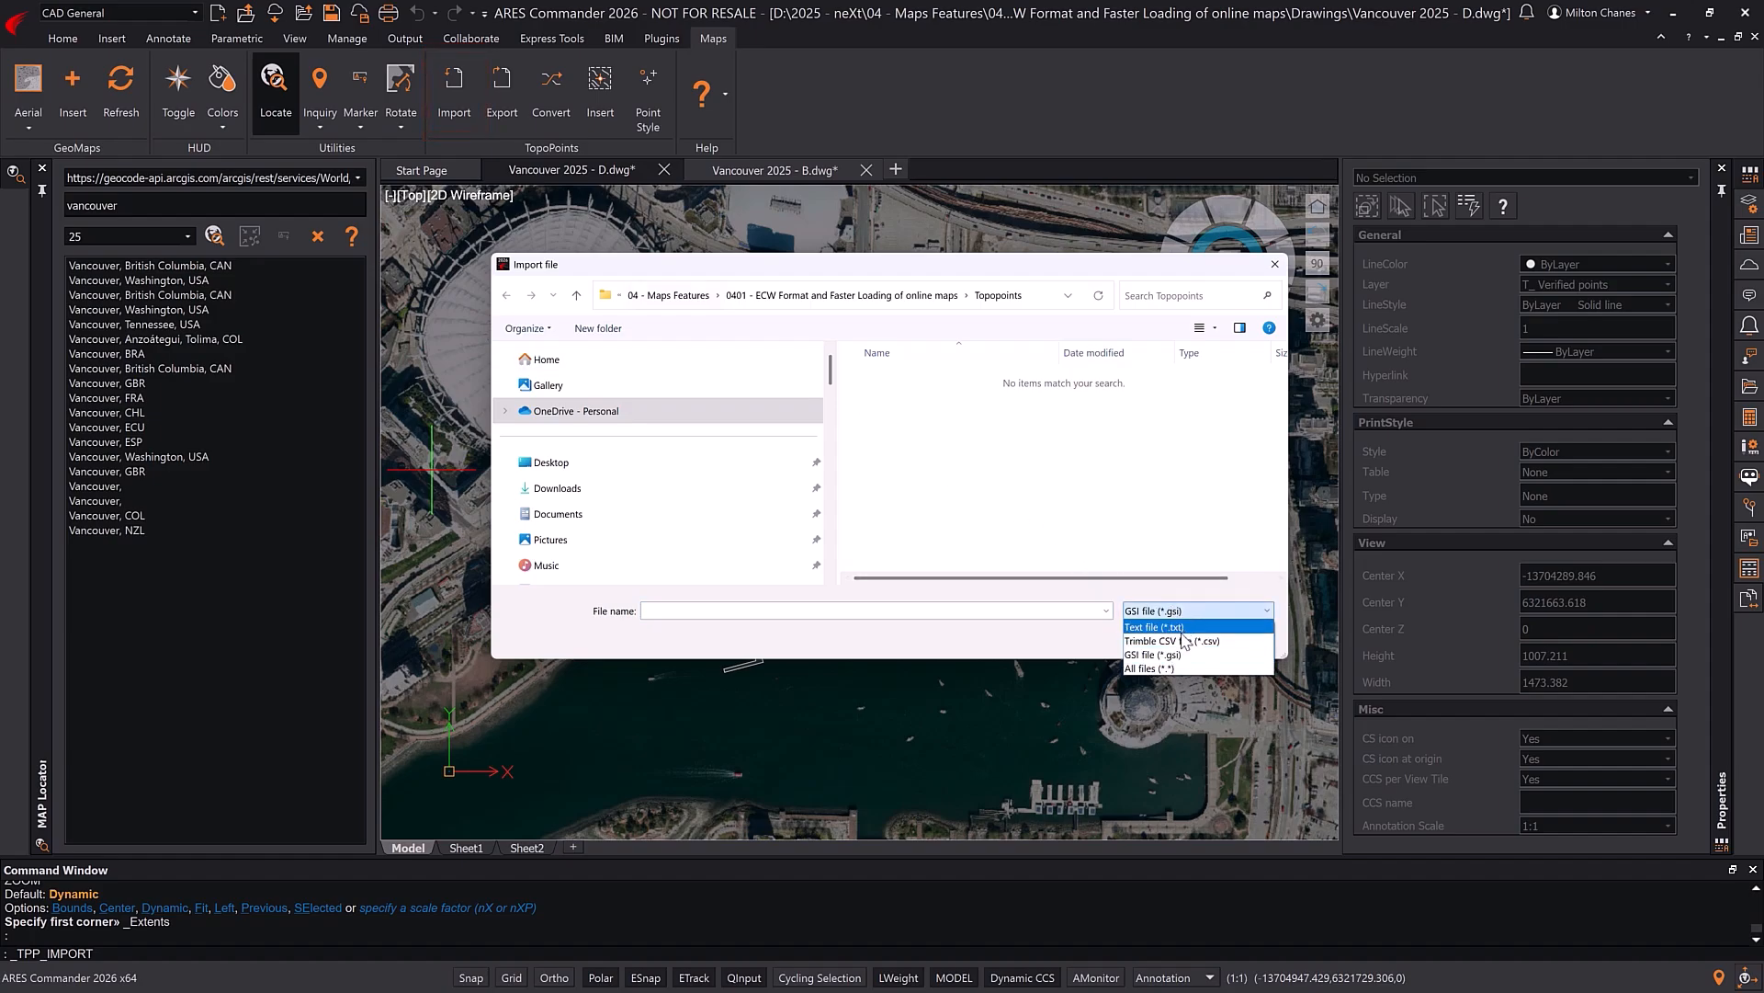
pyautogui.click(1181, 646)
pyautogui.click(904, 404)
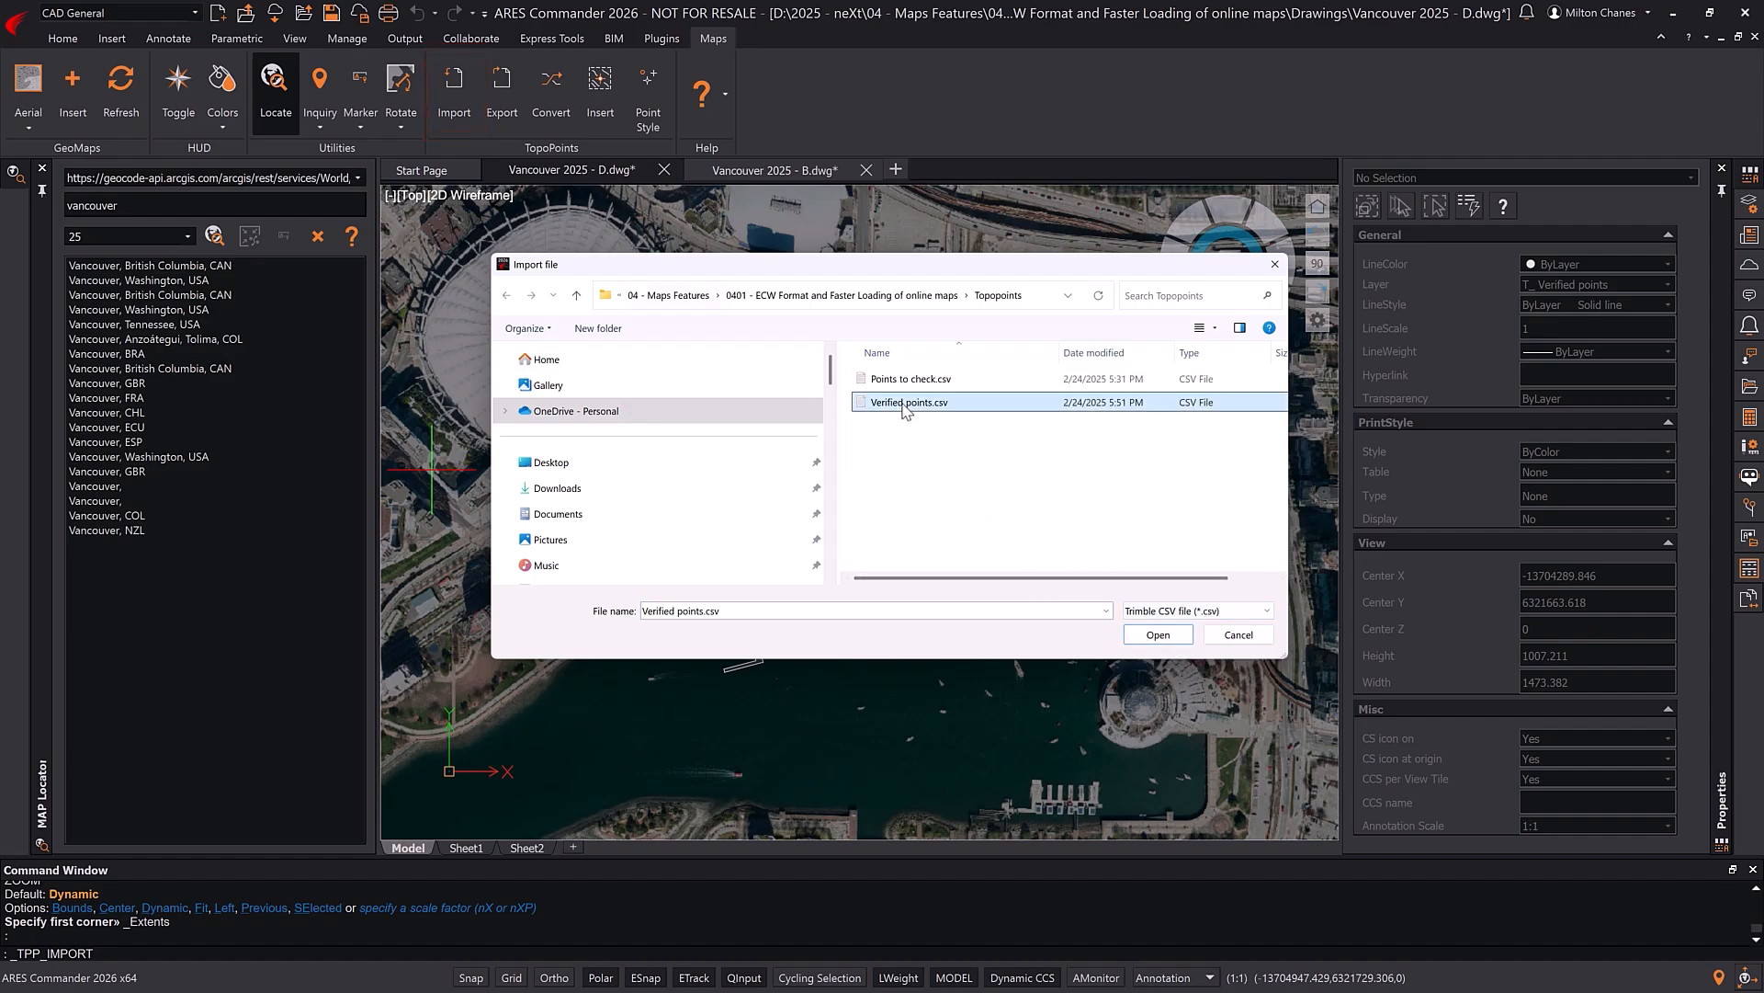
pyautogui.click(1149, 636)
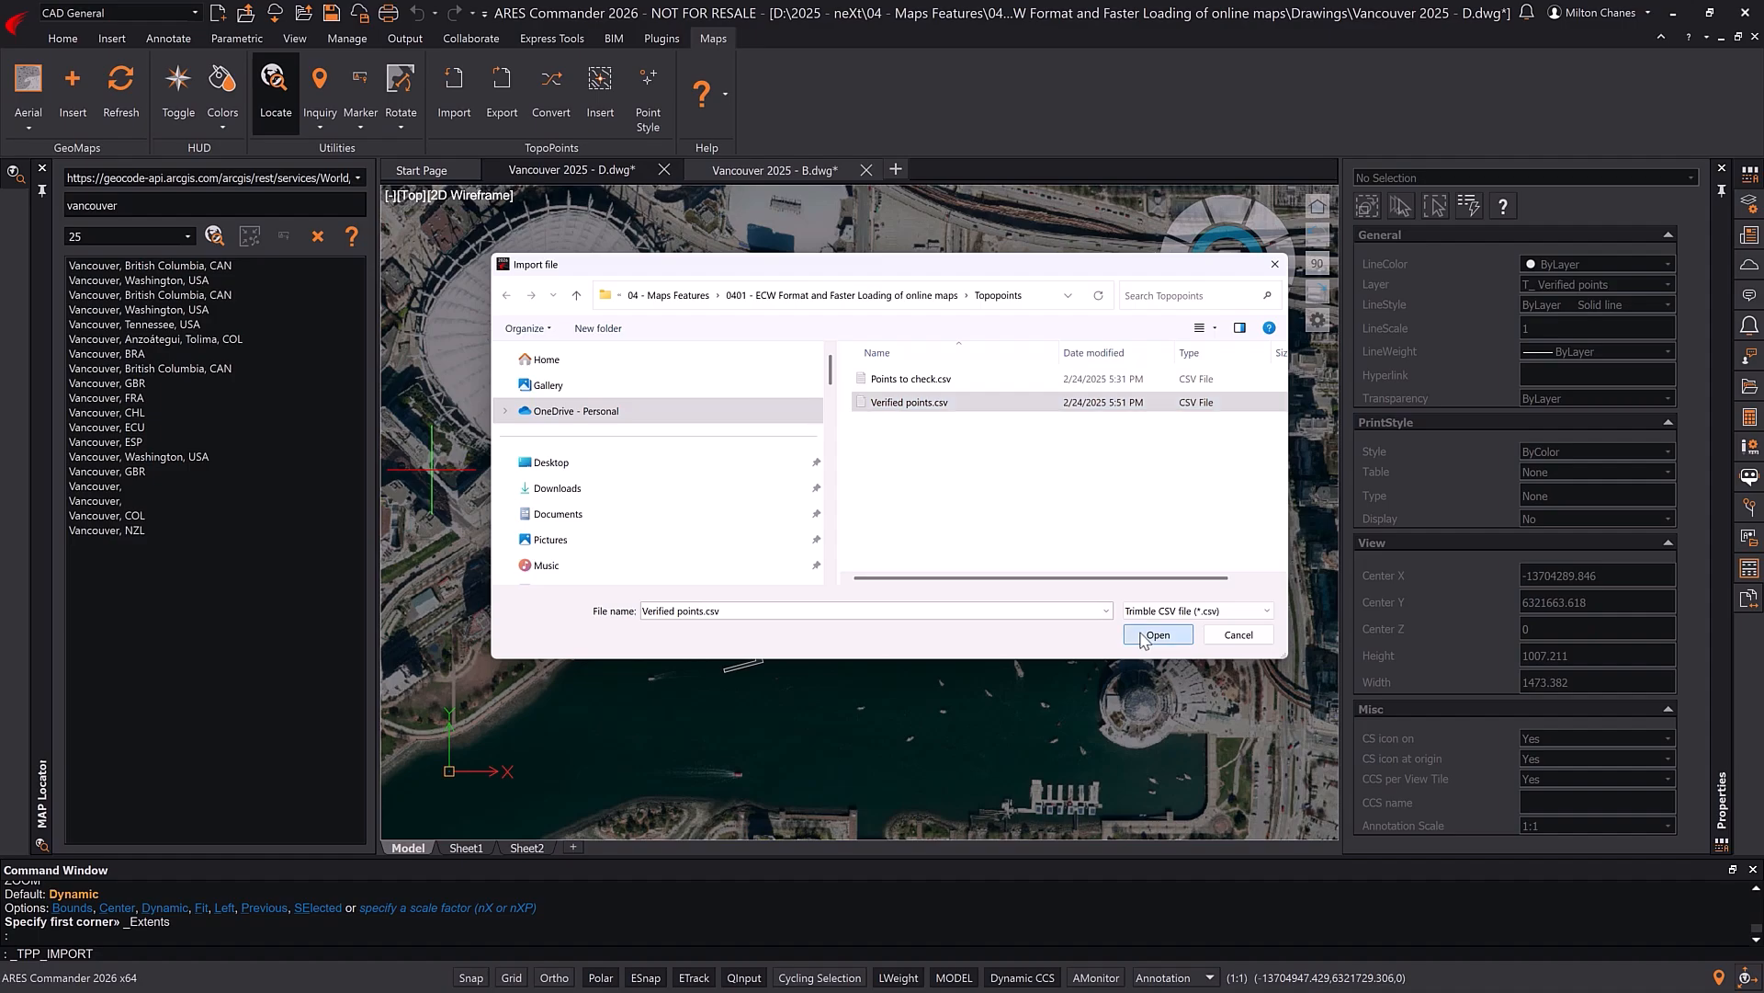
pyautogui.click(1035, 684)
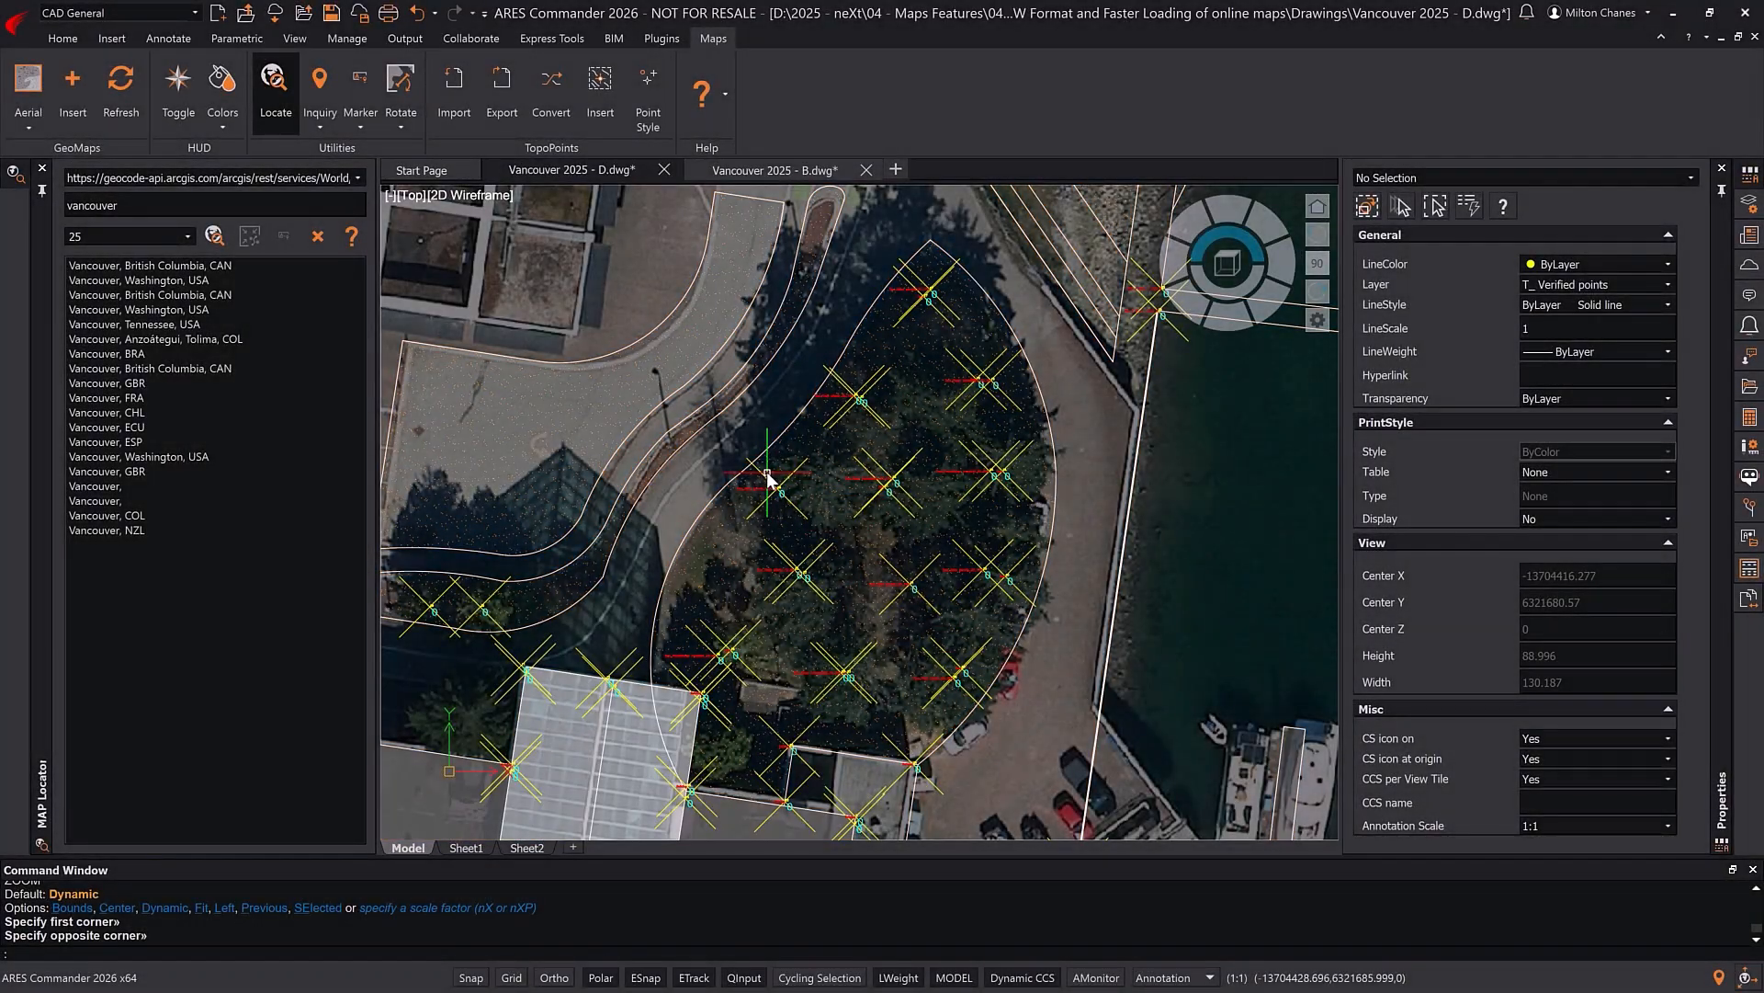
# - Select the imported topo point near the western edge of the landscaped tree area and examine its number, description and elevation attributes
pyautogui.click(763, 474)
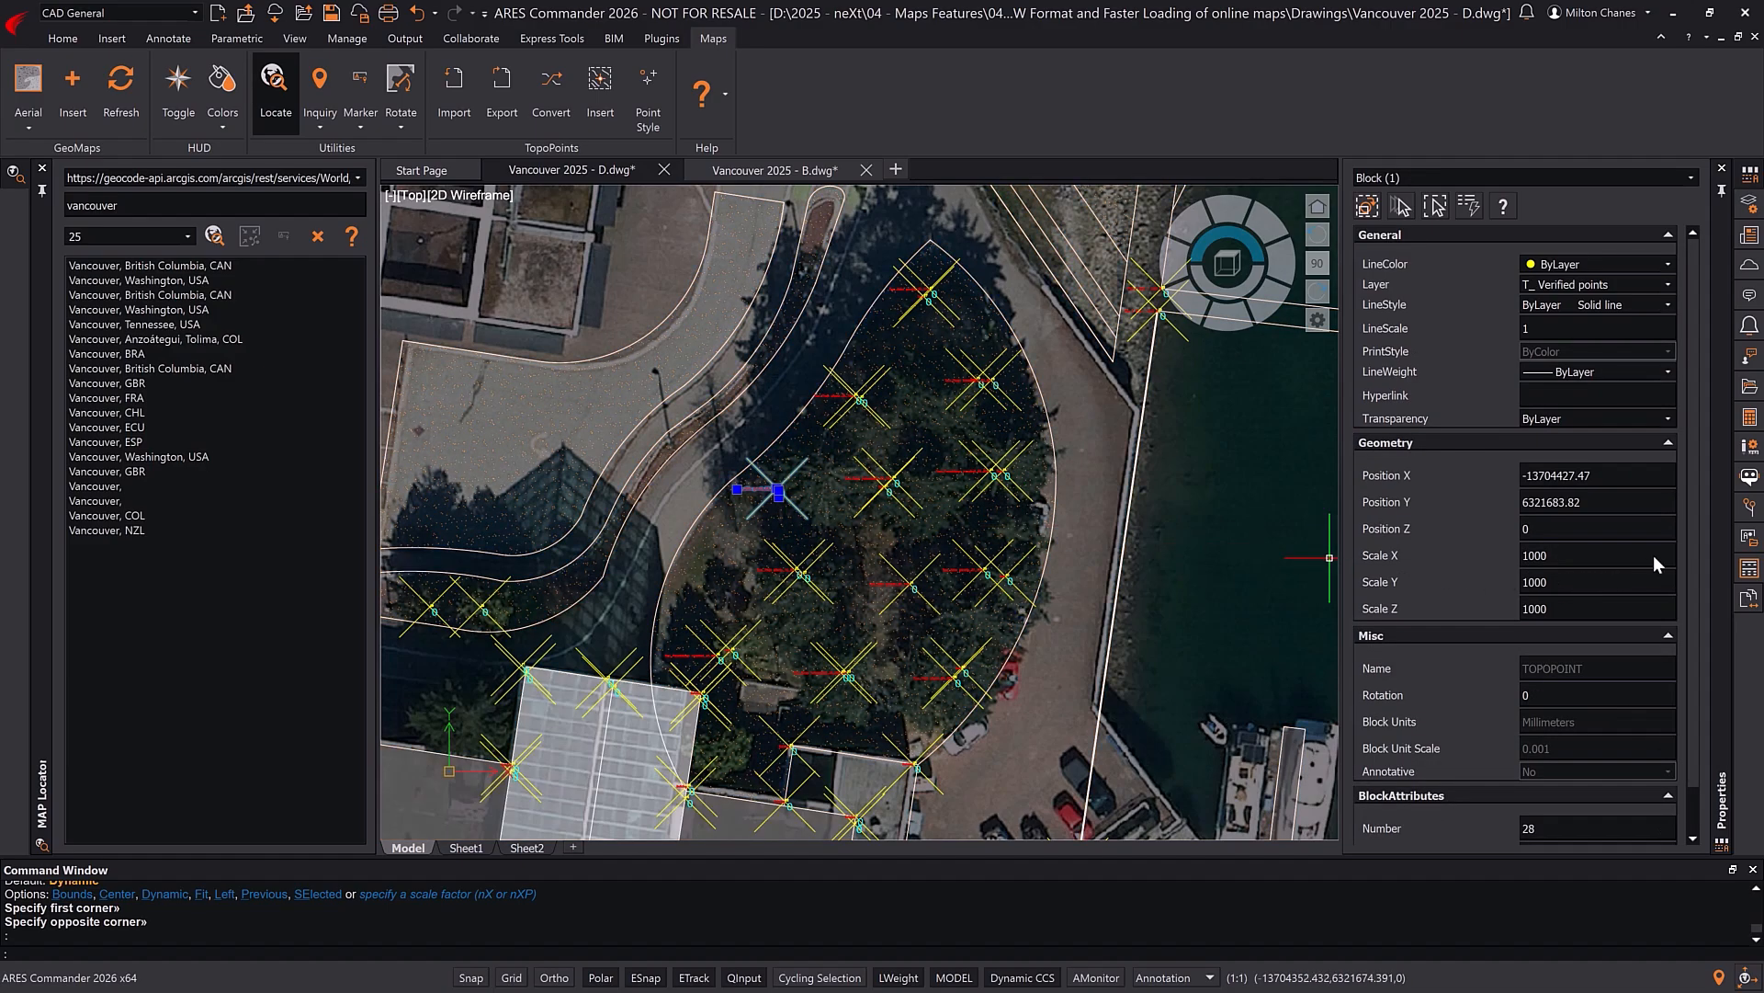
pyautogui.scroll(-2, 1693, 551)
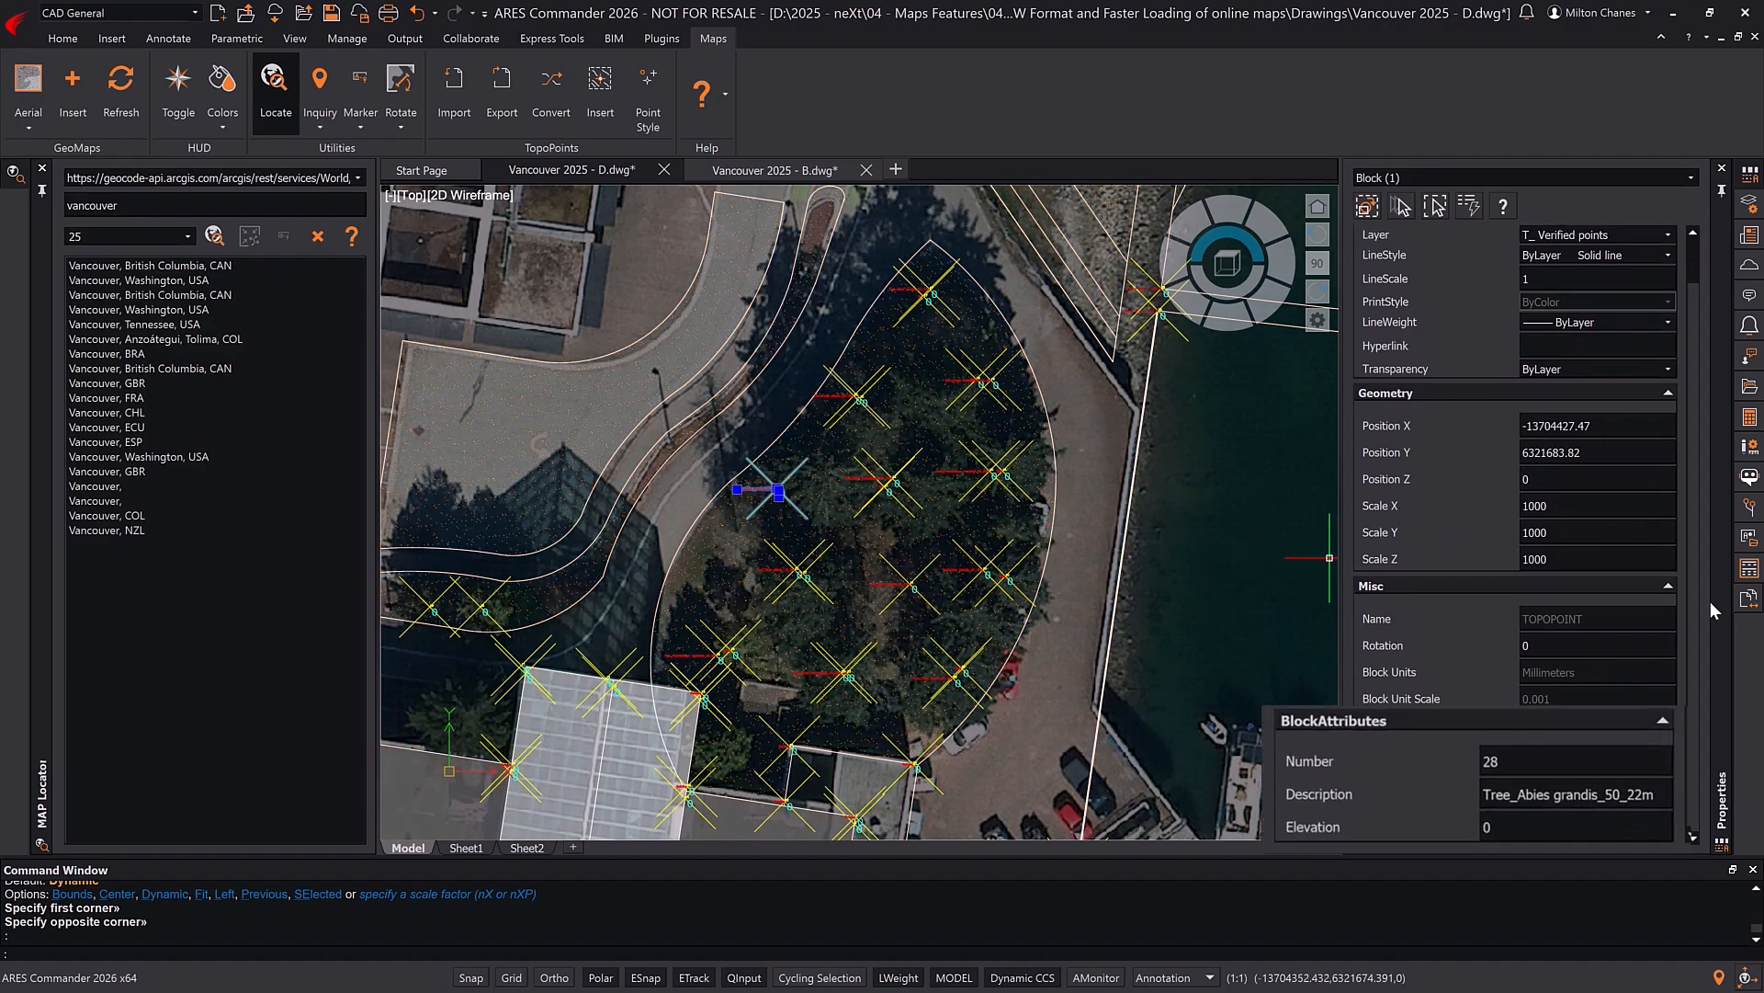